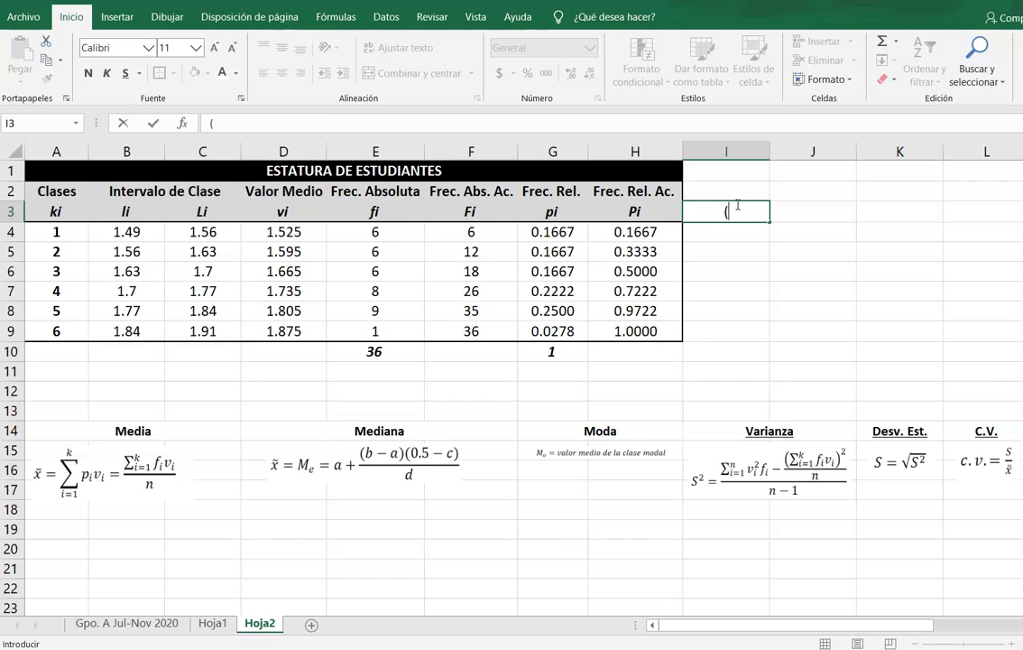
- Enter the heading (fi)(vi) in cell I3 and make it bold and underlined
{"action": "key", "text": "Escape"}
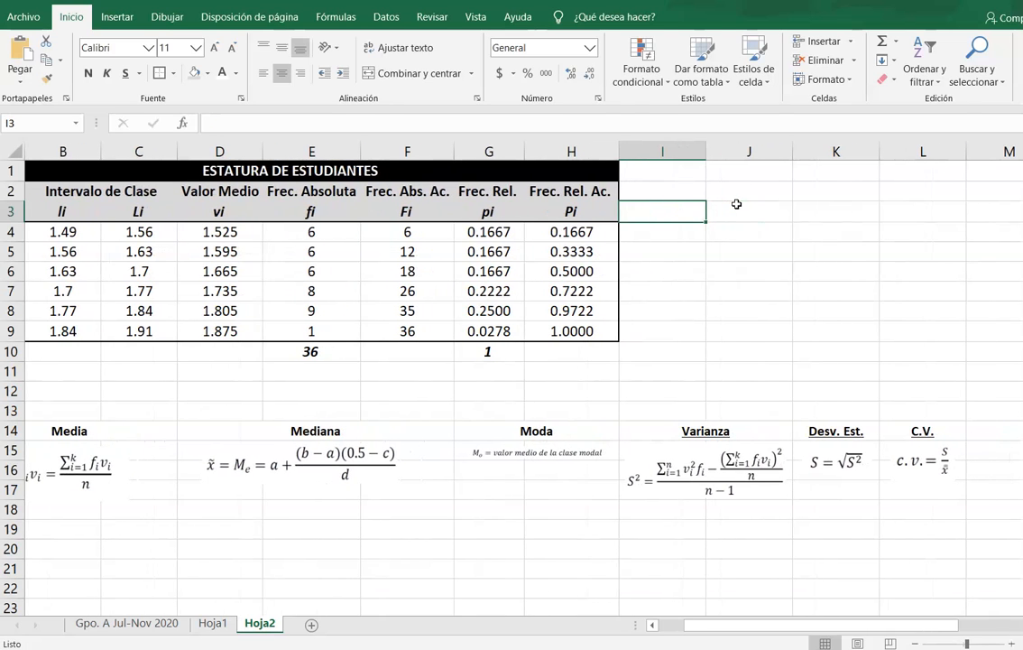
{"action": "scroll", "coordinate": [737, 205], "scroll_direction": "up", "scroll_amount": 7, "text": "ctrl"}
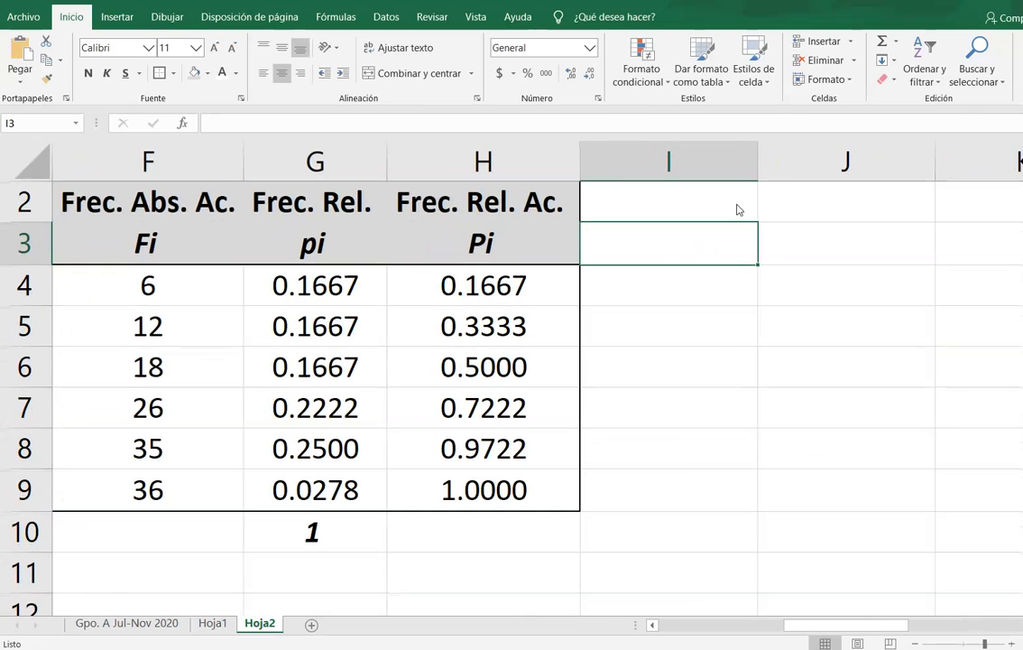
{"action": "type", "text": "(fi)("}
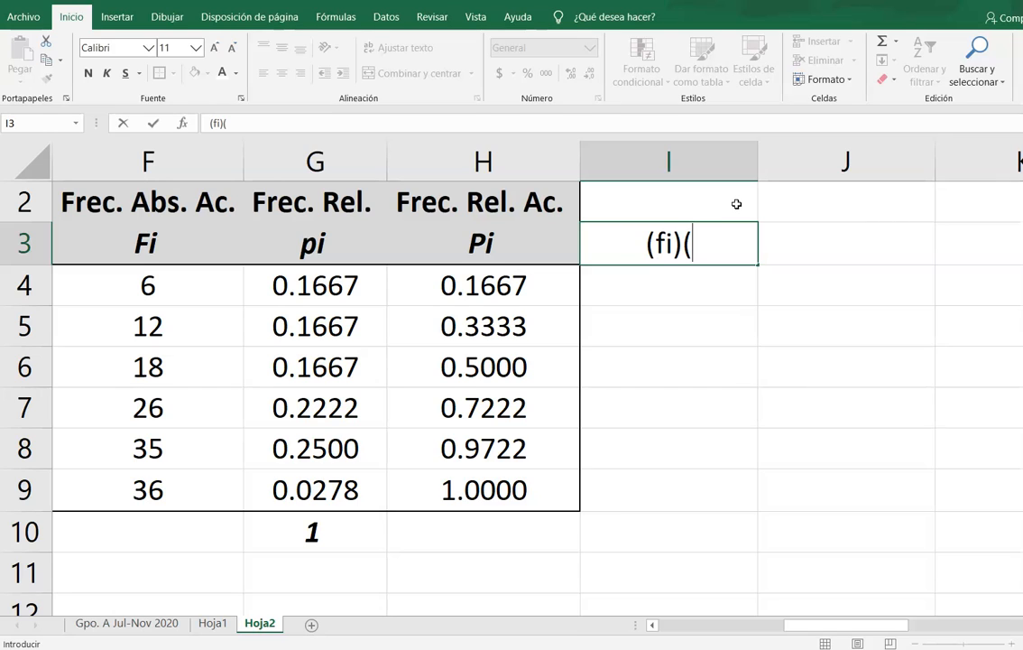
{"action": "type", "text": "vi)"}
{"action": "key", "text": "ctrl+Return"}
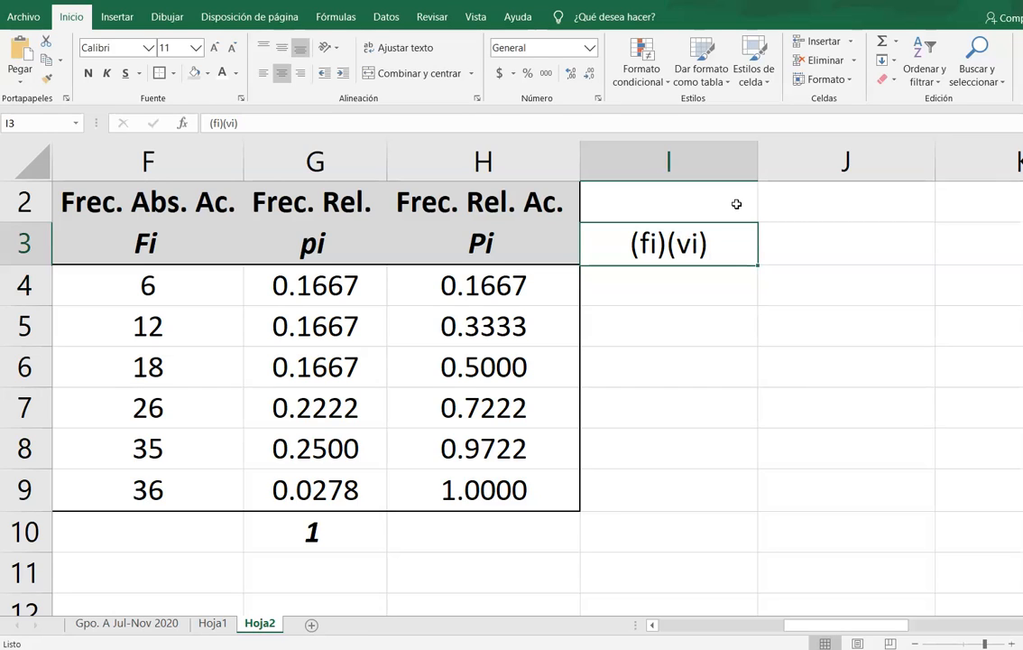
{"action": "key", "text": "ctrl+n"}
{"action": "scroll", "coordinate": [736, 210], "scroll_direction": "down", "scroll_amount": 4}
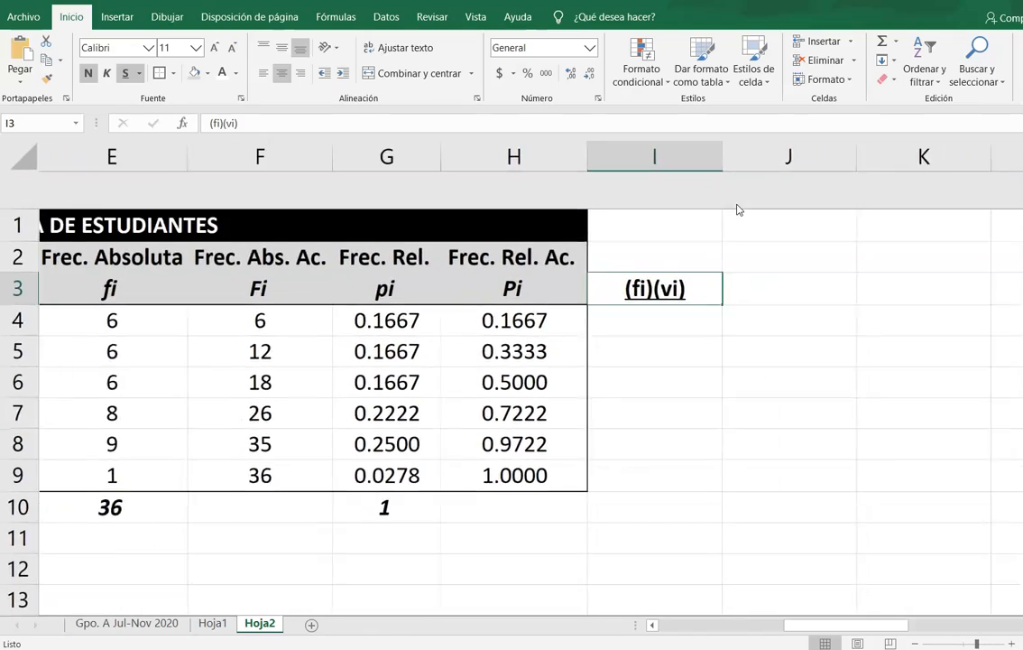
{"action": "scroll", "coordinate": [738, 209], "scroll_direction": "down", "scroll_amount": 2}
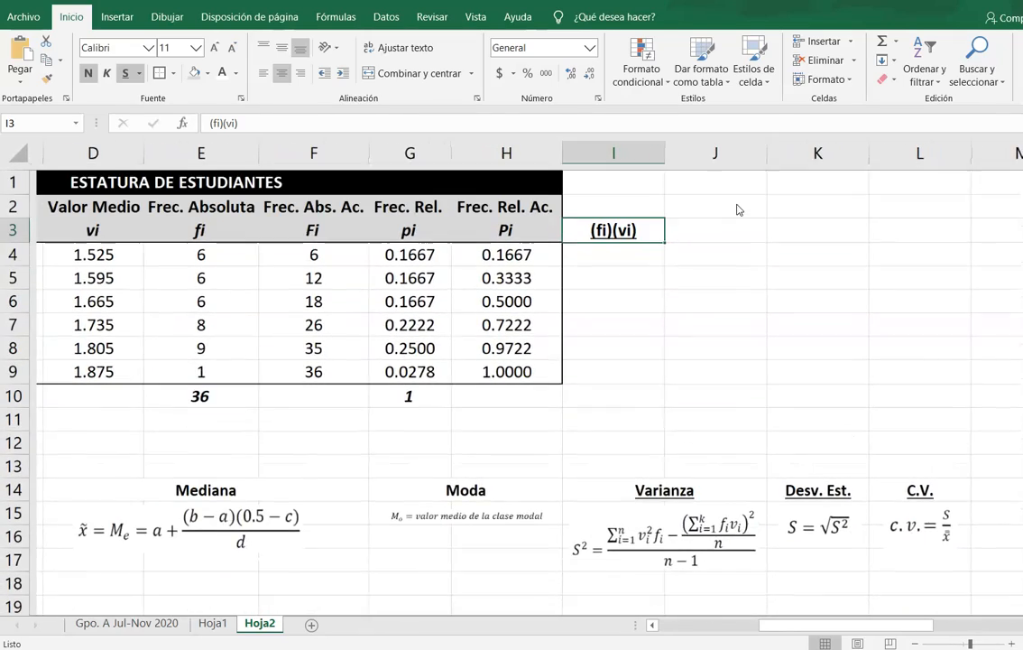
- Calculate the first class's frequency times midpoint in cell I4 with the formula =E4*D4
{"action": "left_click", "coordinate": [645, 244]}
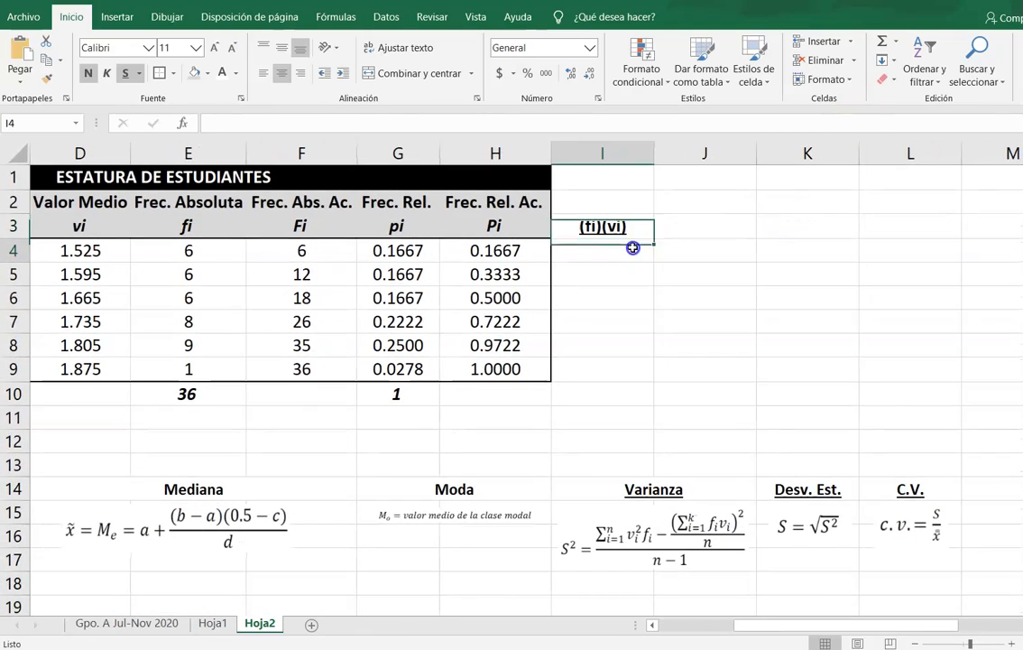
{"action": "type", "text": "="}
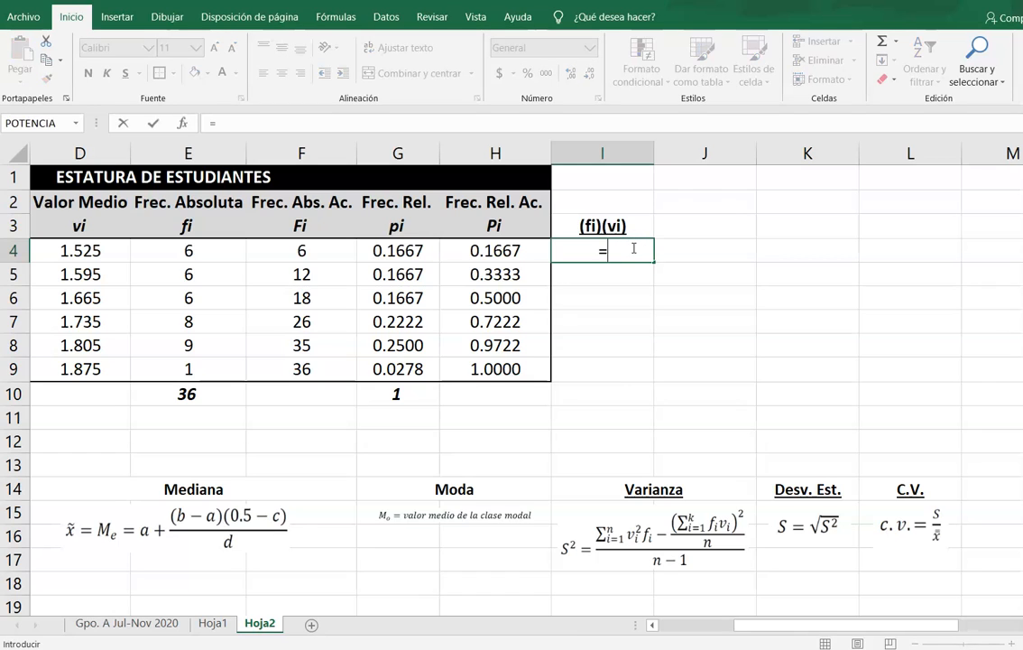
{"action": "key", "text": "Left"}
{"action": "key", "text": "Left"}
{"action": "key", "text": "Left"}
{"action": "key", "text": "Left"}
{"action": "key", "text": "Left"}
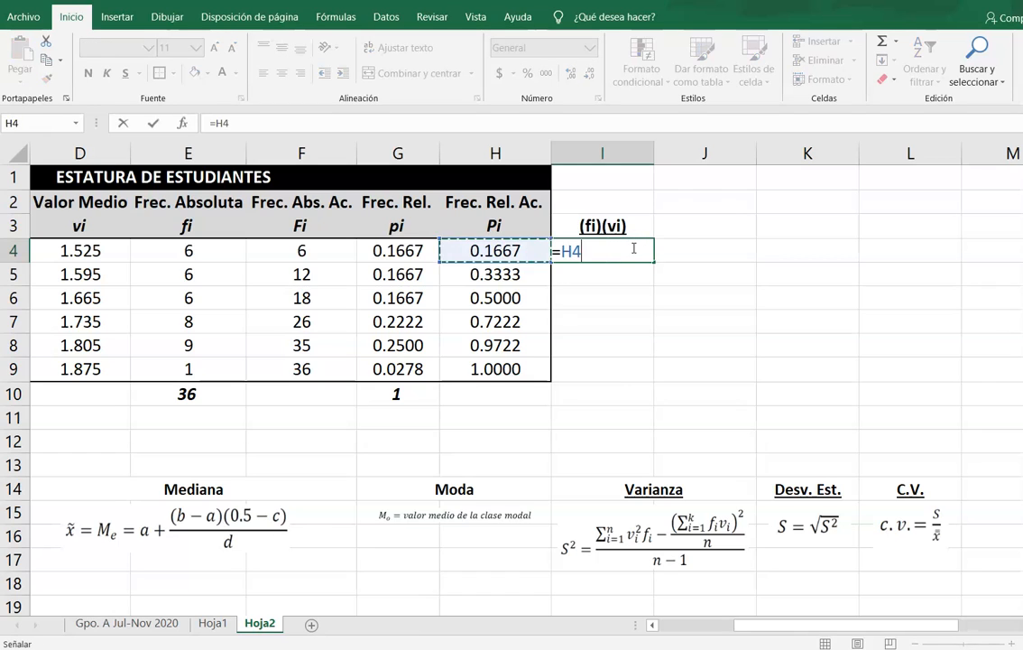
{"action": "key", "text": "Right"}
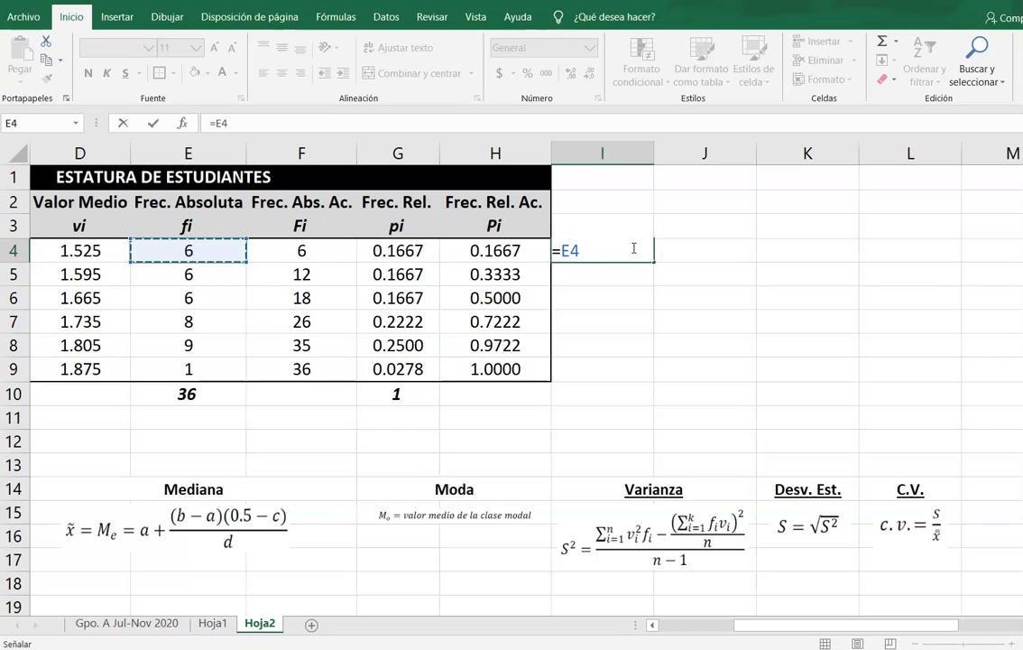
{"action": "type", "text": "*"}
{"action": "key", "text": "Left"}
{"action": "key", "text": "Left"}
{"action": "key", "text": "Left"}
{"action": "key", "text": "Left"}
{"action": "key", "text": "Left"}
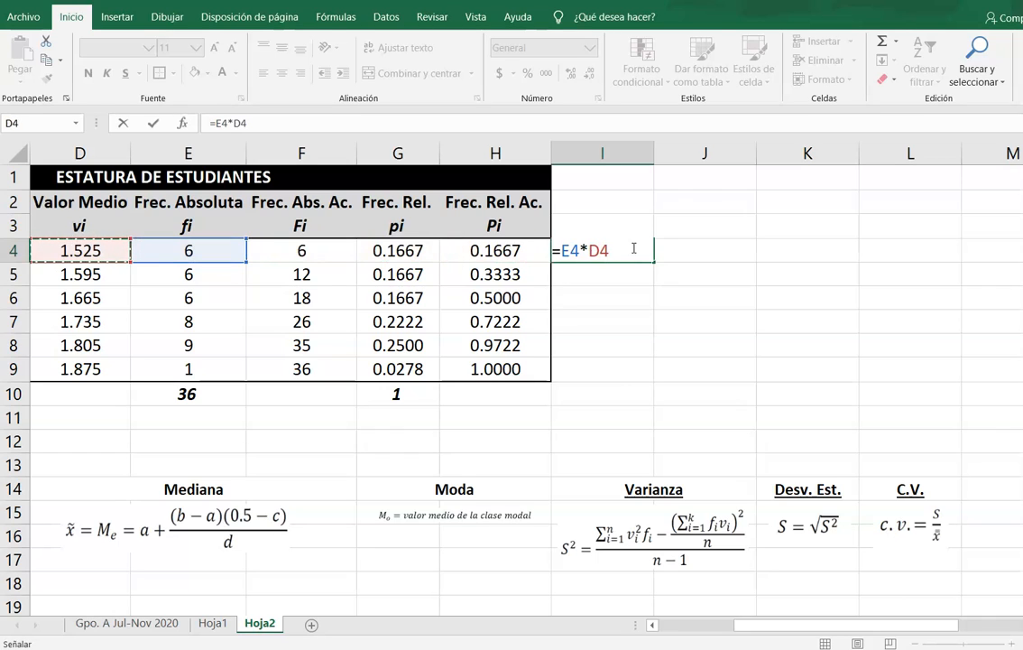
{"action": "key", "text": "Return"}
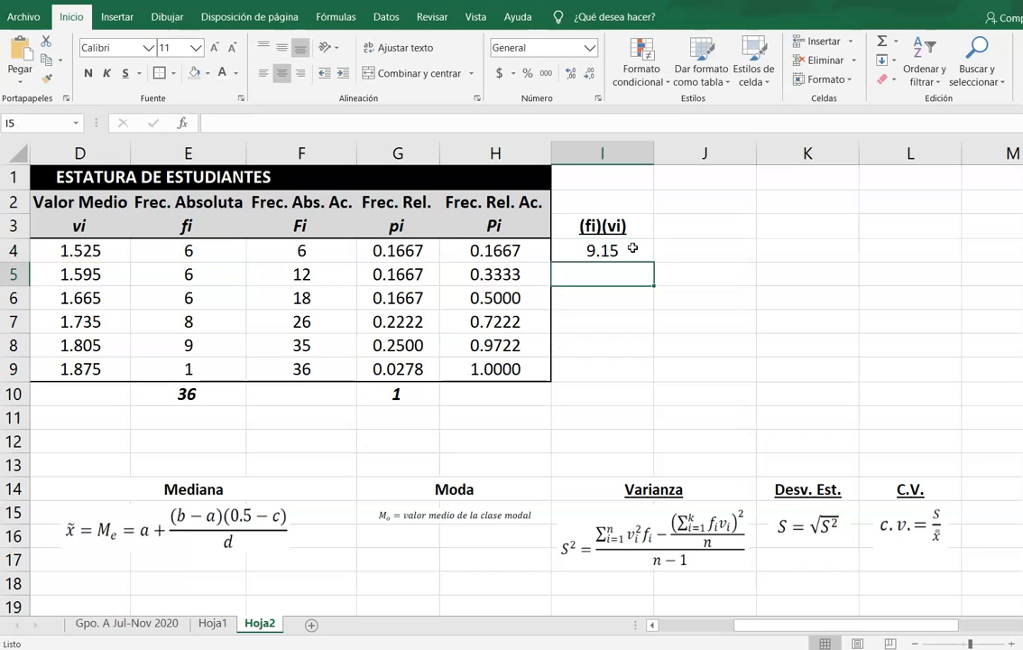
- Copy the product formula in I4 down through I9 and underline the last value in I9
{"action": "left_click", "coordinate": [632, 248]}
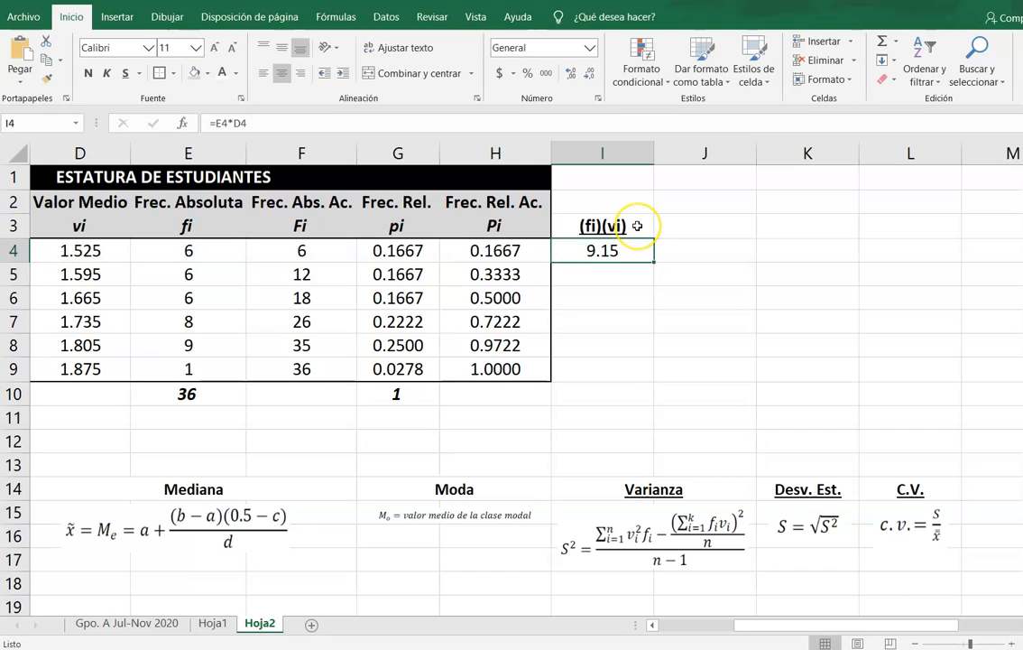
{"action": "left_click_drag", "start_coordinate": [654, 262], "coordinate": [660, 377]}
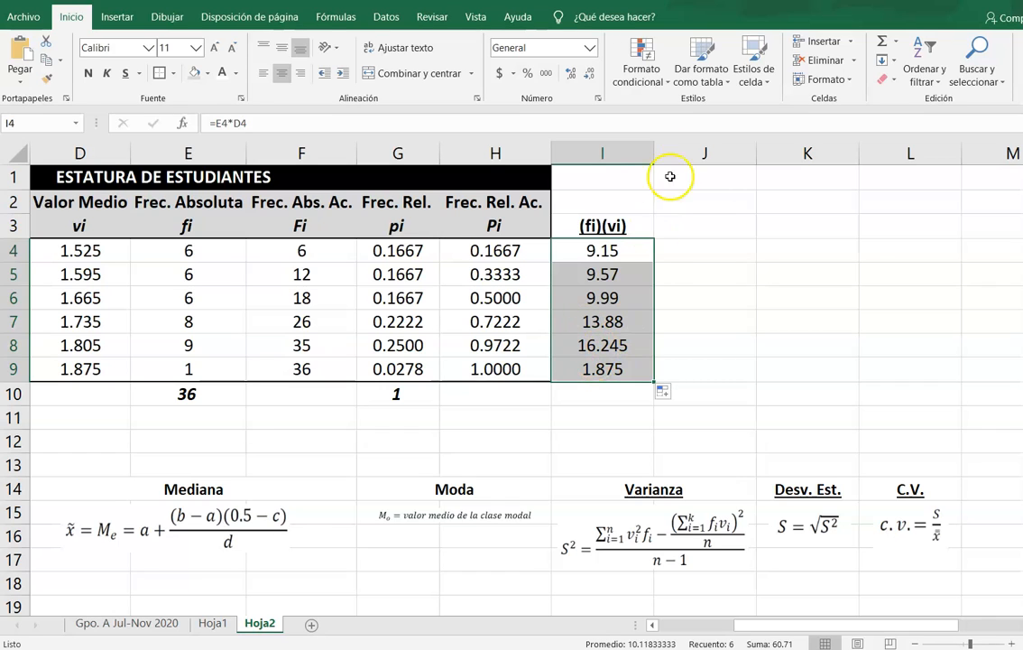
{"action": "left_click", "coordinate": [614, 368]}
{"action": "key", "text": "ctrl+s"}
- Total the (fi)(vi) products in cell I10 with =SUMA(I4:I9)
{"action": "left_click", "coordinate": [616, 392]}
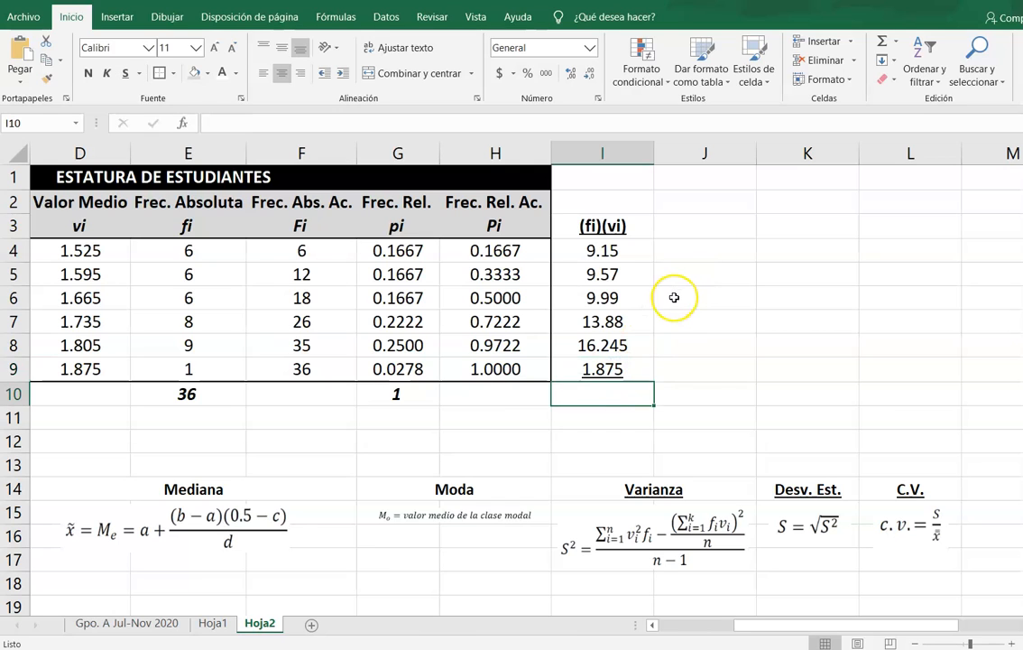
{"action": "type", "text": "=suma("}
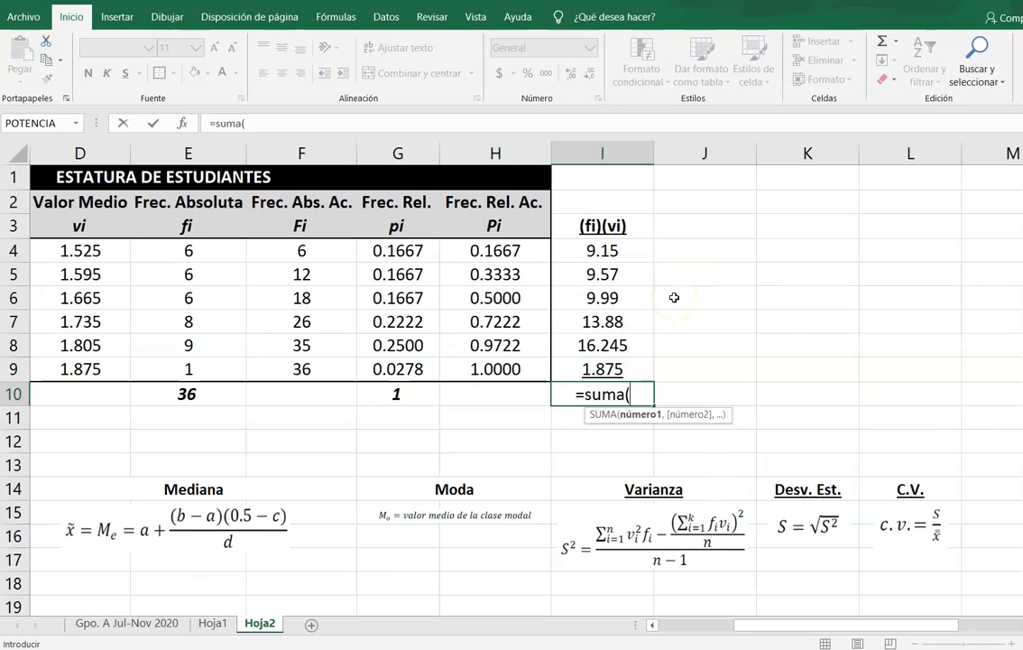
{"action": "key", "text": "Up"}
{"action": "key", "text": "Up"}
{"action": "key", "text": "Down"}
{"action": "key", "text": "shift+Up"}
{"action": "key", "text": "shift+Up"}
{"action": "key", "text": "shift+Up"}
{"action": "key", "text": "shift+Up"}
{"action": "key", "text": "shift+Up"}
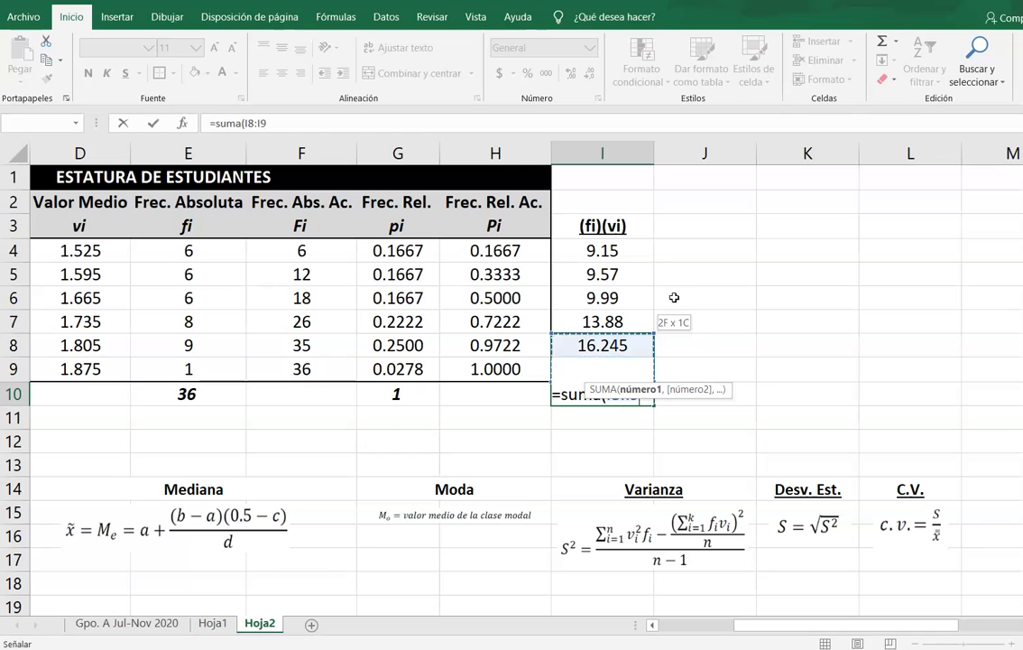
{"action": "key", "text": "Return"}
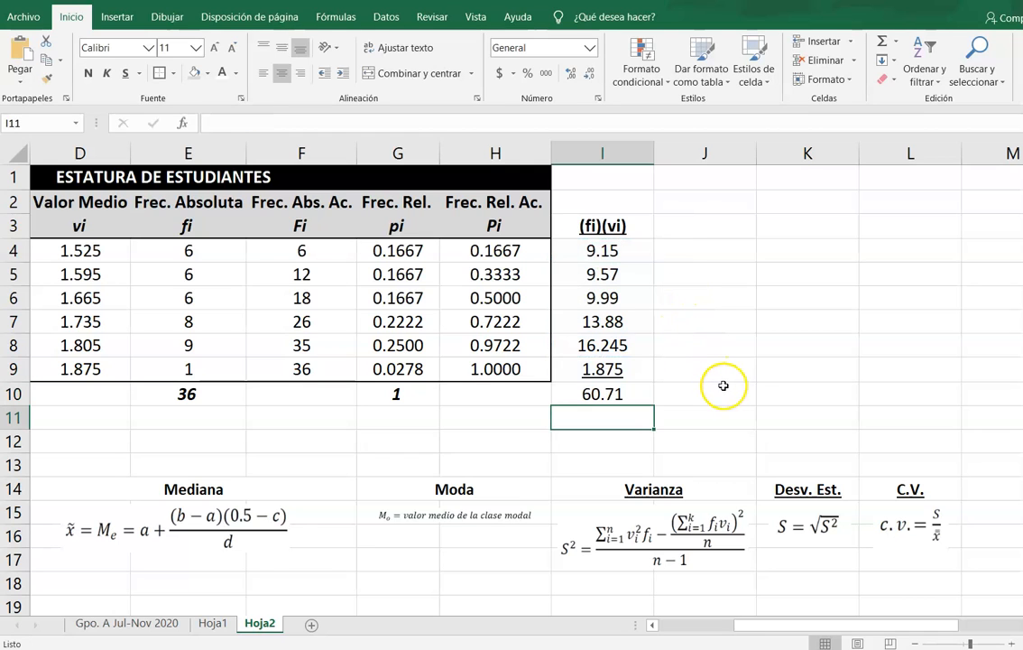
- Format the (fi)(vi) total in I10 as bold italic
{"action": "scroll", "coordinate": [722, 385], "scroll_direction": "left", "scroll_amount": 3}
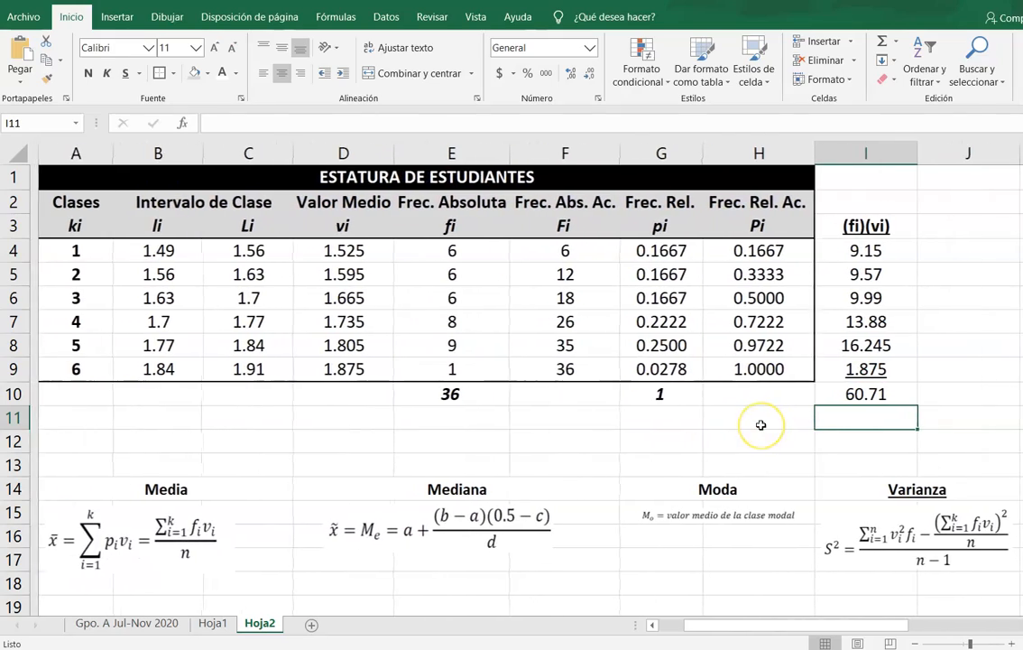
{"action": "scroll", "coordinate": [760, 425], "scroll_direction": "down", "scroll_amount": 2}
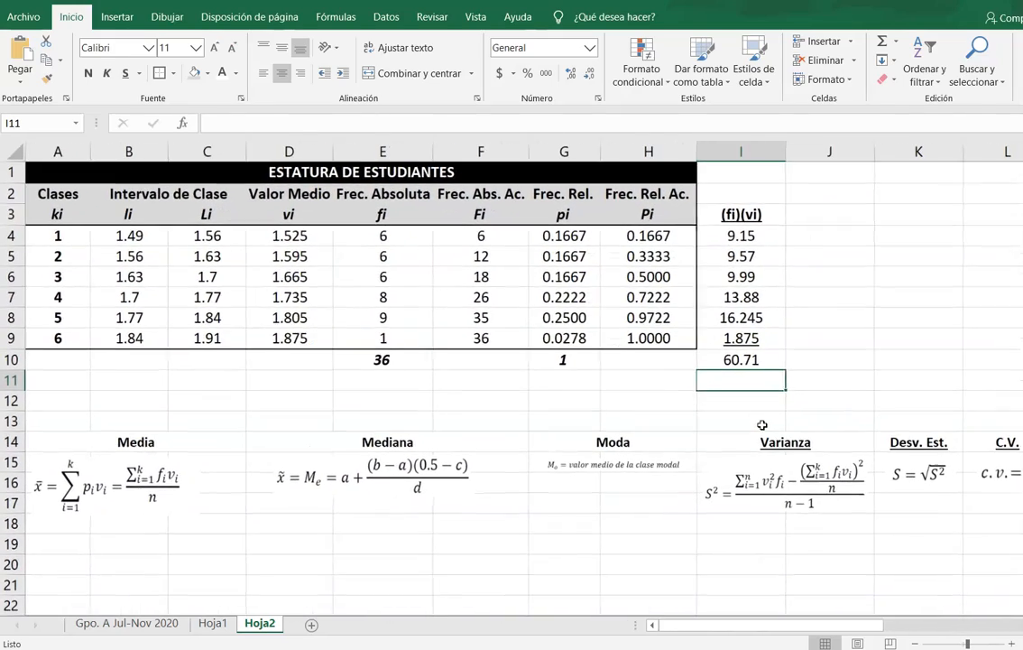
{"action": "left_click", "coordinate": [771, 359]}
{"action": "key", "text": "ctrl+n"}
{"action": "key", "text": "ctrl+k"}
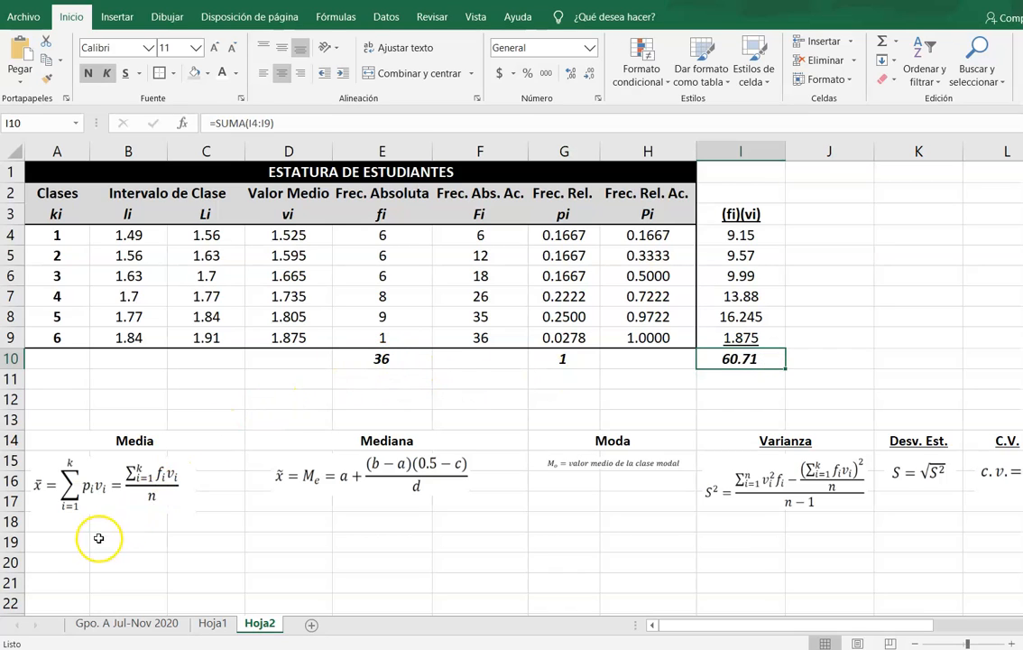
- Merge and center cells A19:C19 below the Media formula and calculate the mean there with =I10/E10
{"action": "left_click_drag", "start_coordinate": [74, 545], "coordinate": [198, 542]}
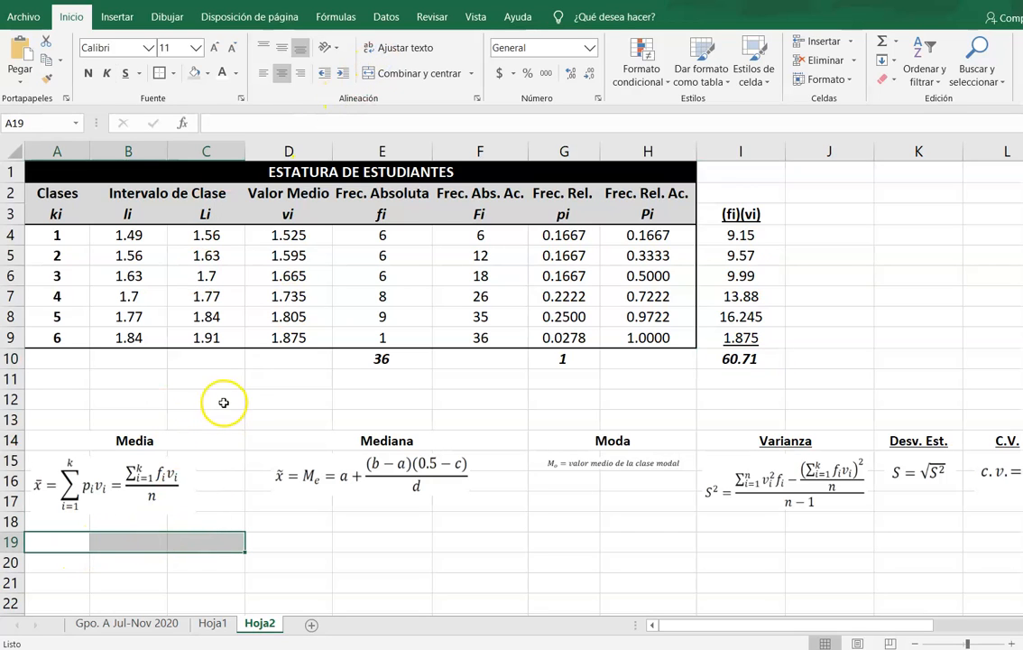
{"action": "left_click", "coordinate": [408, 78]}
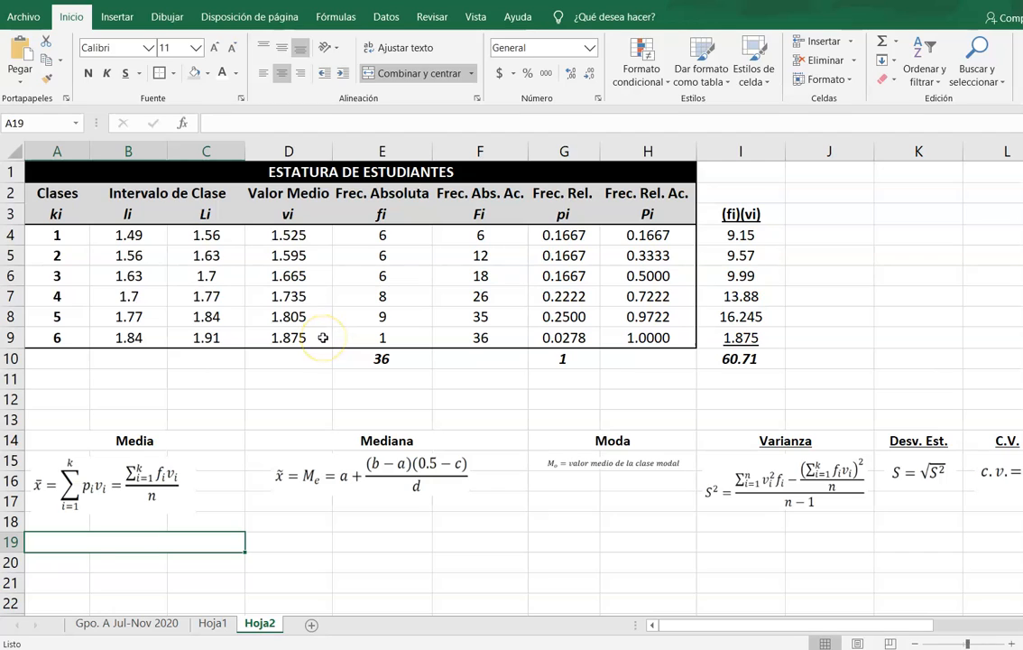
{"action": "type", "text": "="}
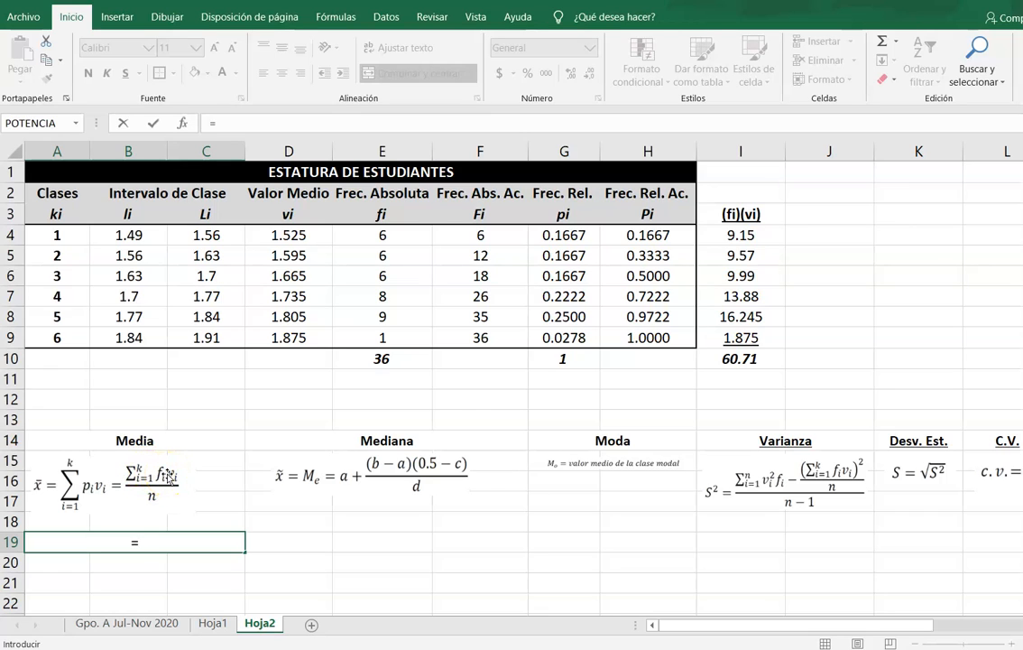
{"action": "left_click", "coordinate": [741, 359]}
{"action": "type", "text": "/"}
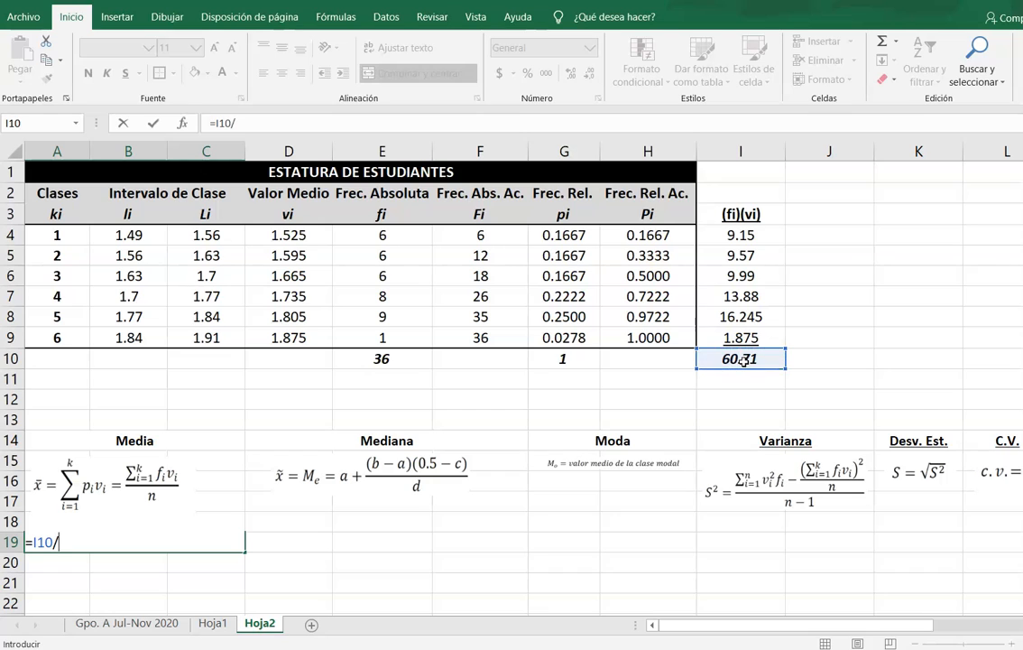
{"action": "left_click", "coordinate": [399, 357]}
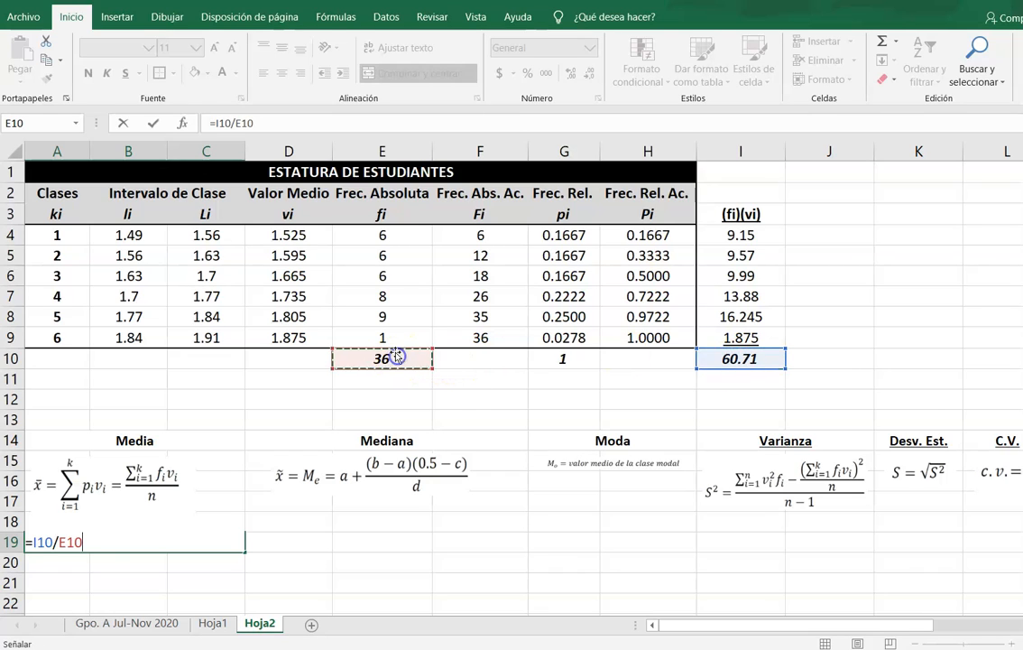
{"action": "key", "text": "Return"}
- Reduce the mean in A19 to four decimal places
{"action": "key", "text": "Up"}
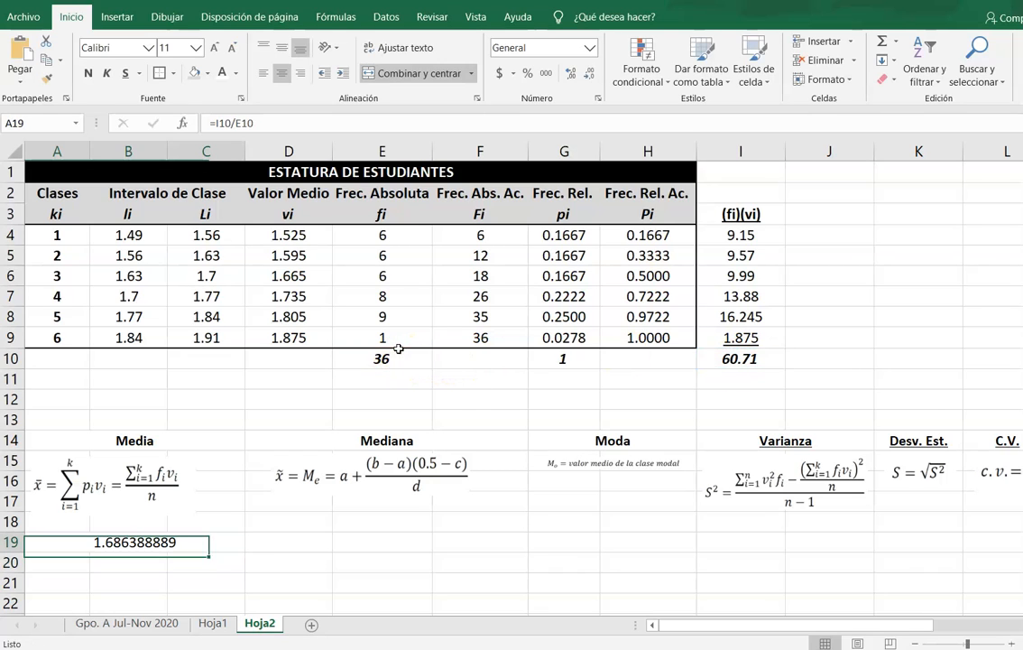
{"action": "left_click", "coordinate": [589, 74]}
{"action": "left_click", "coordinate": [589, 74]}
{"action": "left_click", "coordinate": [590, 76]}
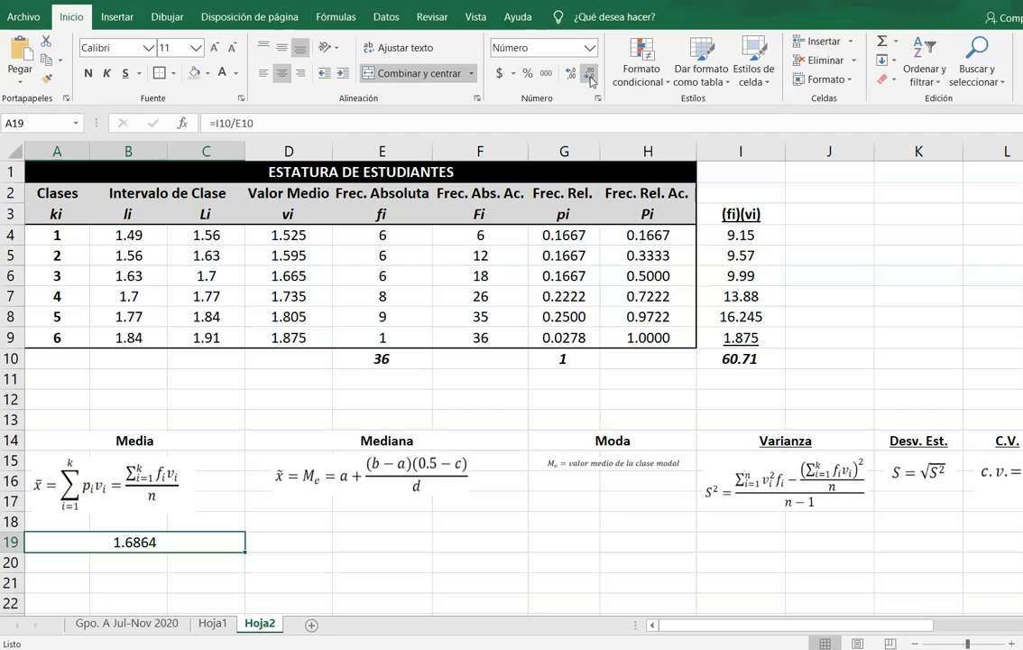
- Highlight the mean in A19 with a yellow fill, an outside border and bold text
{"action": "left_click", "coordinate": [208, 73]}
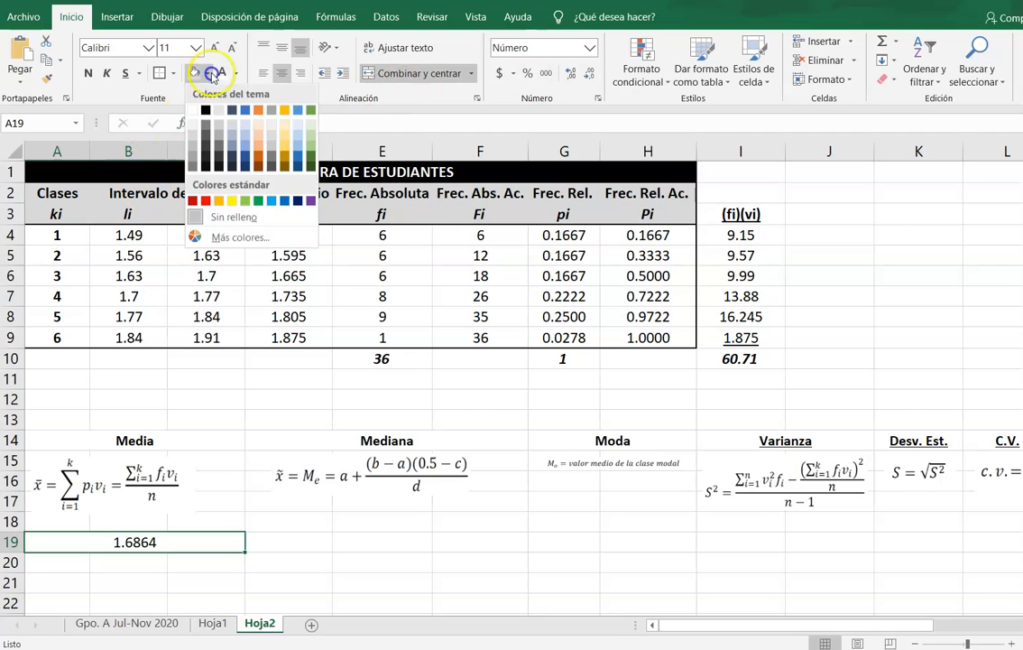
{"action": "left_click", "coordinate": [230, 201]}
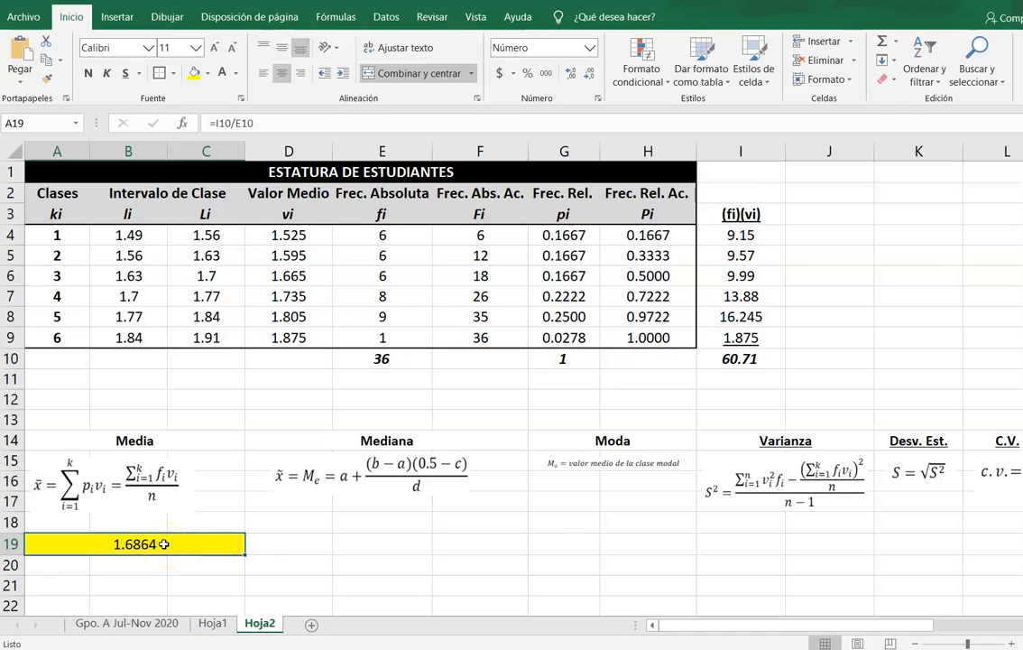
{"action": "key", "text": "ctrl+n"}
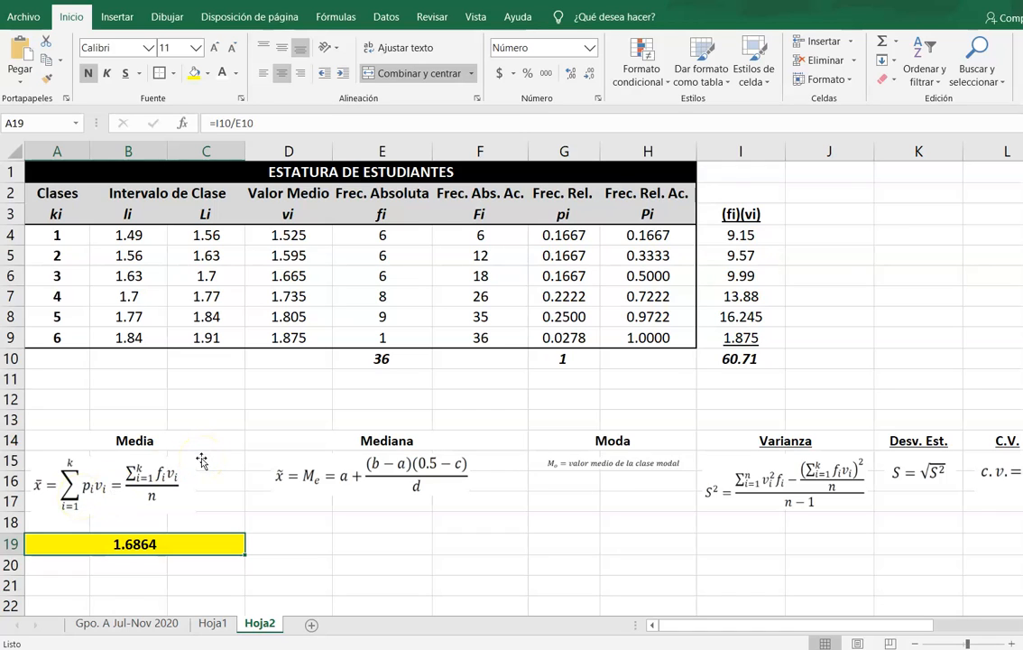
- Narrow column I slightly and shrink the Varianza formula image to fit within columns I and J
{"action": "left_click_drag", "start_coordinate": [784, 151], "coordinate": [764, 149]}
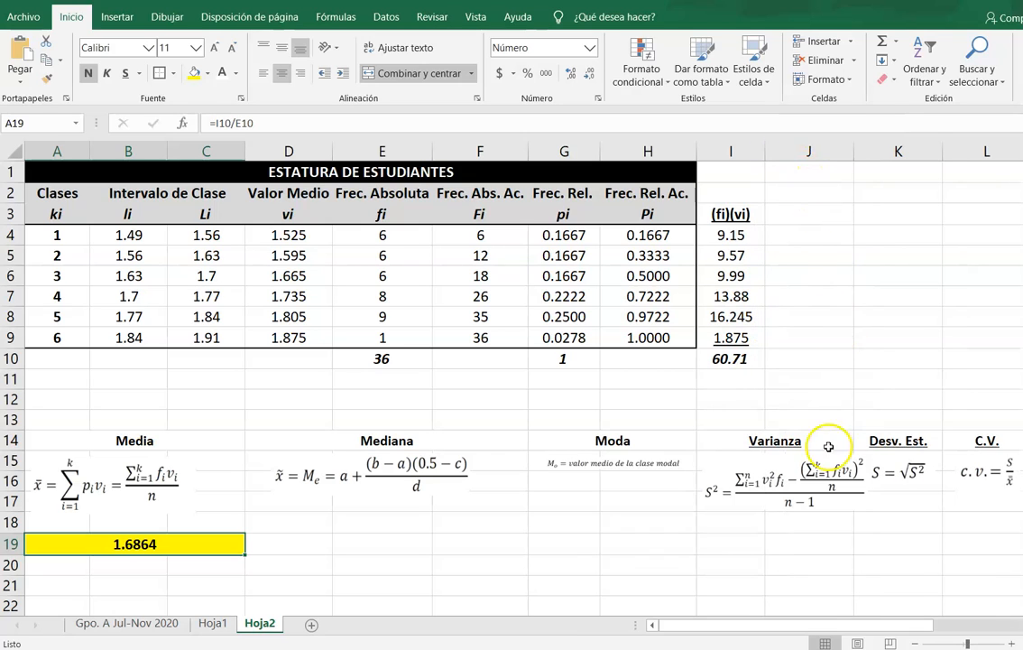
{"action": "left_click", "coordinate": [844, 479]}
{"action": "left_click_drag", "start_coordinate": [867, 453], "coordinate": [858, 457]}
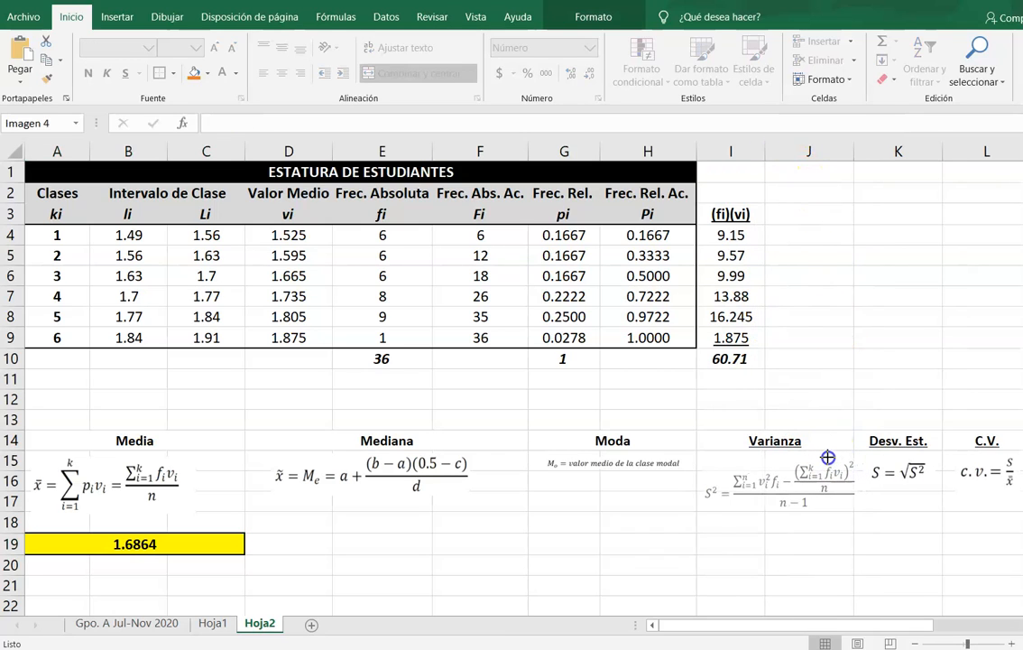
- Add the column header (pi)(vi) in J3, beside the (fi)(vi) header
{"action": "left_click", "coordinate": [796, 214]}
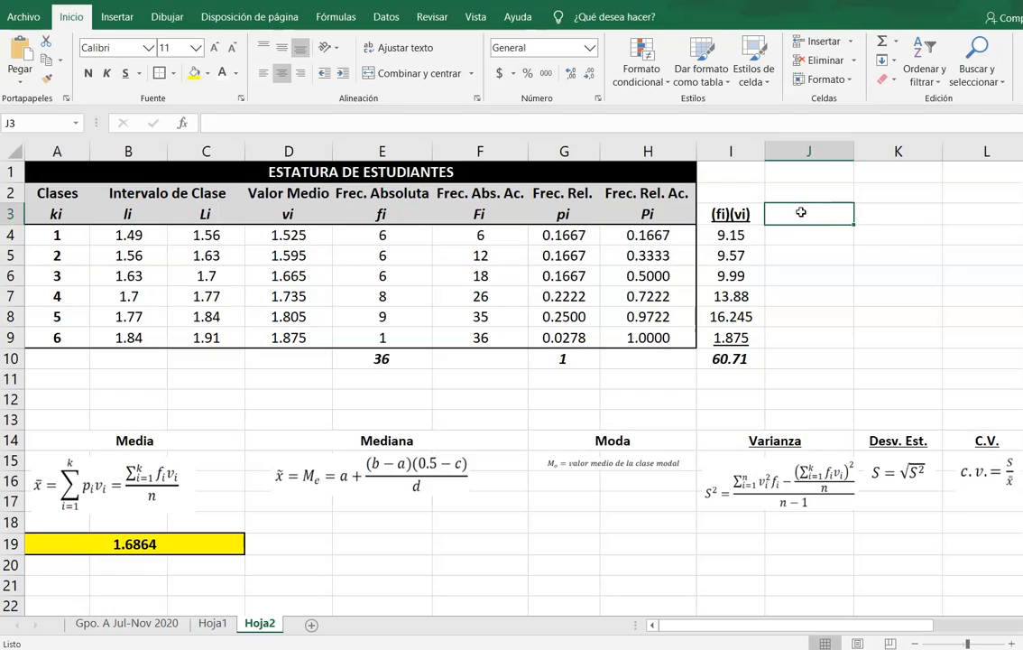
{"action": "scroll", "coordinate": [800, 212], "scroll_direction": "up", "scroll_amount": 3, "text": "ctrl"}
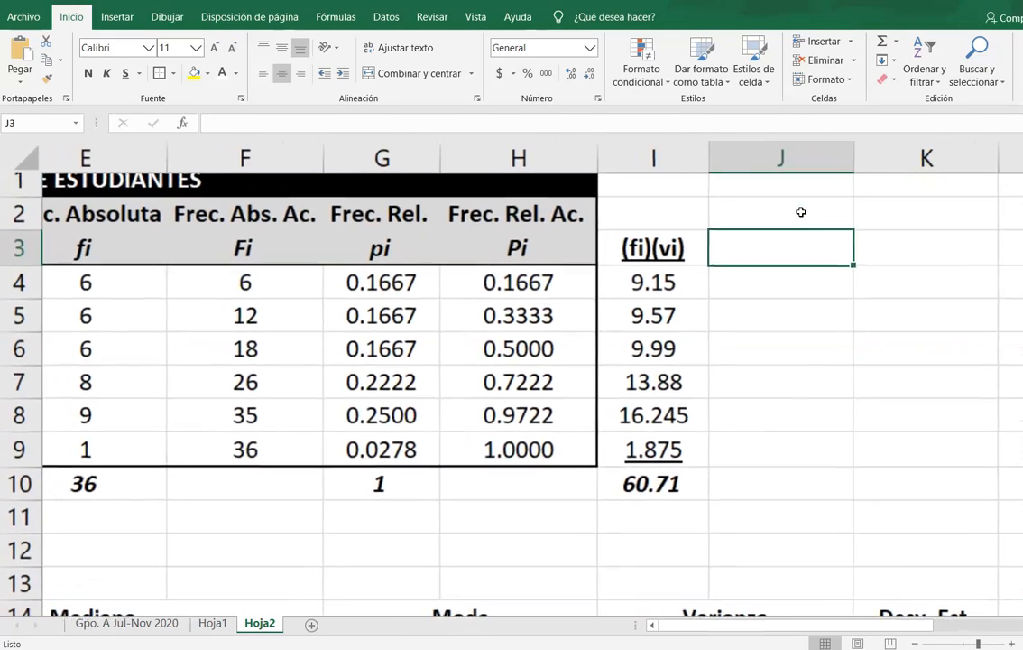
{"action": "scroll", "coordinate": [800, 212], "scroll_direction": "down", "scroll_amount": 3, "text": "ctrl"}
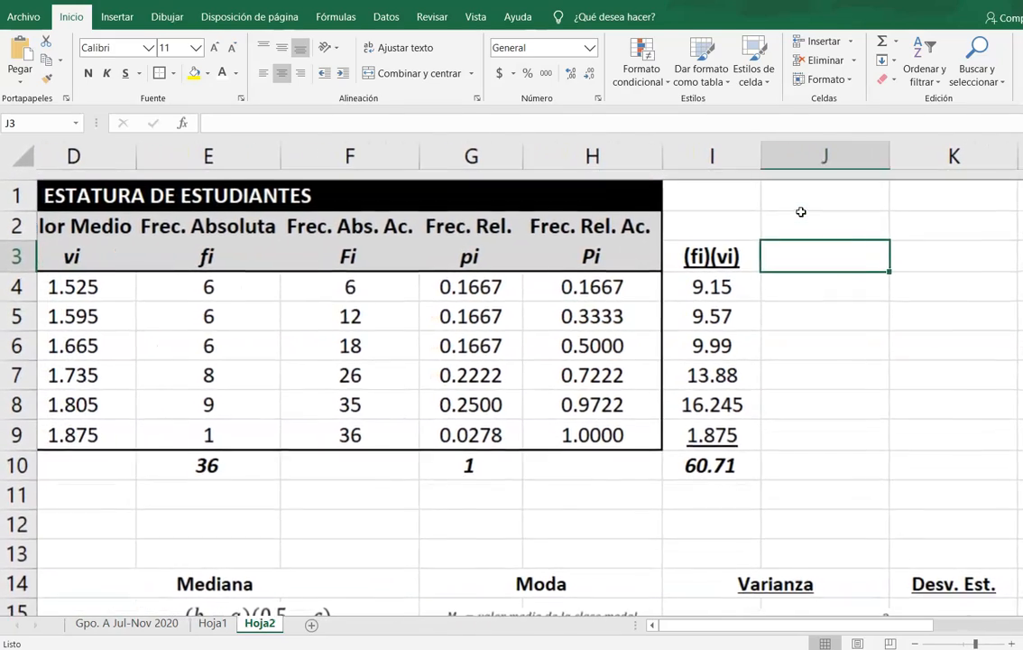
{"action": "scroll", "coordinate": [801, 217], "scroll_direction": "up", "scroll_amount": 1, "text": "ctrl"}
{"action": "type", "text": "(pi"}
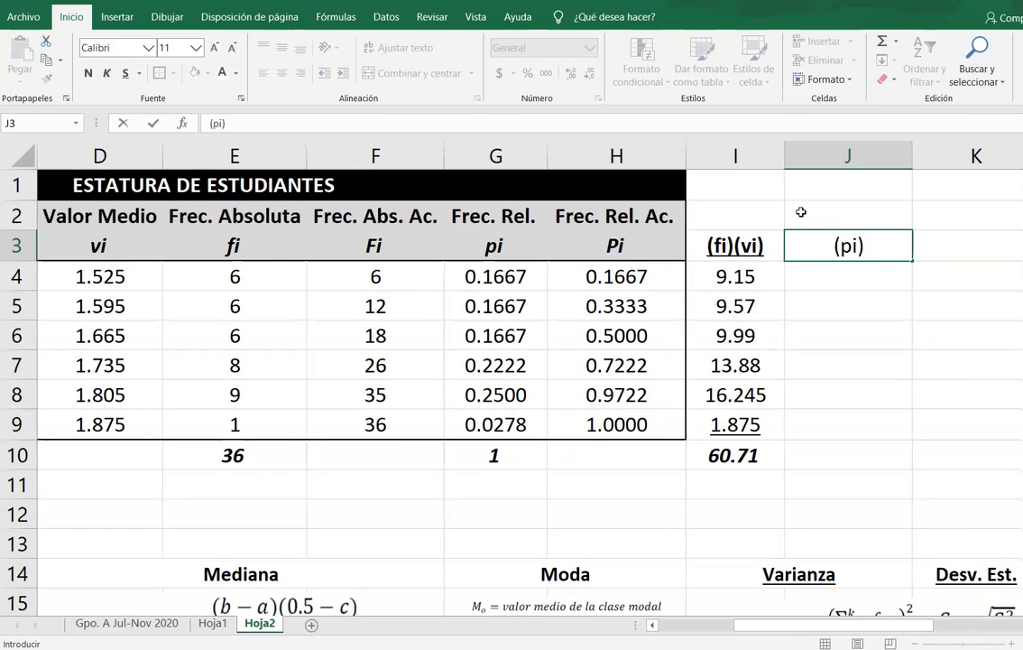
{"action": "type", "text": ")(vi)"}
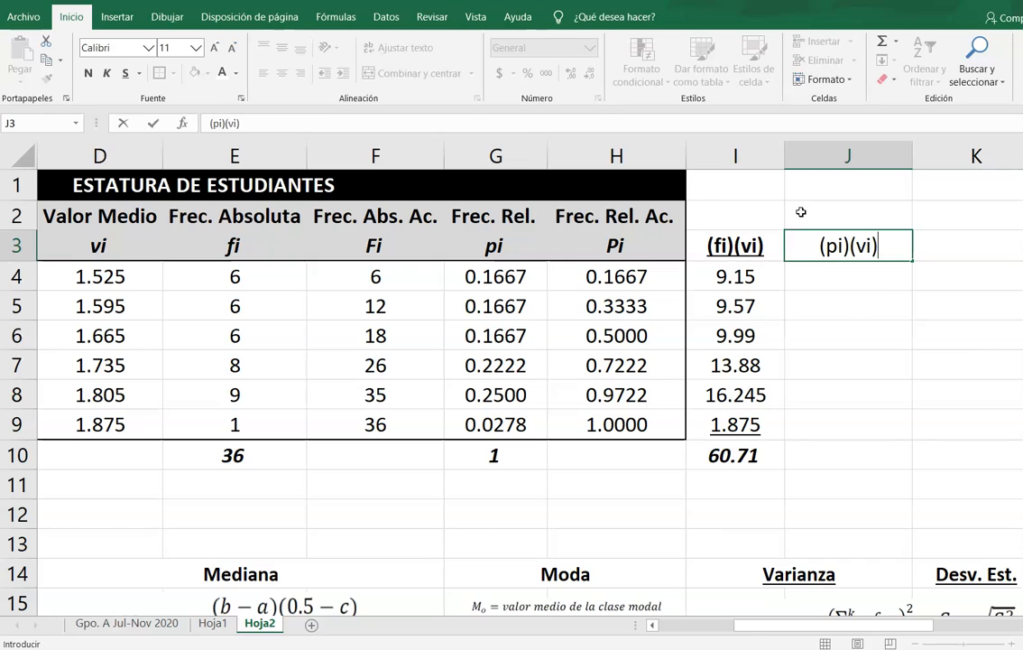
{"action": "key", "text": "ctrl+Return"}
{"action": "key", "text": "Down"}
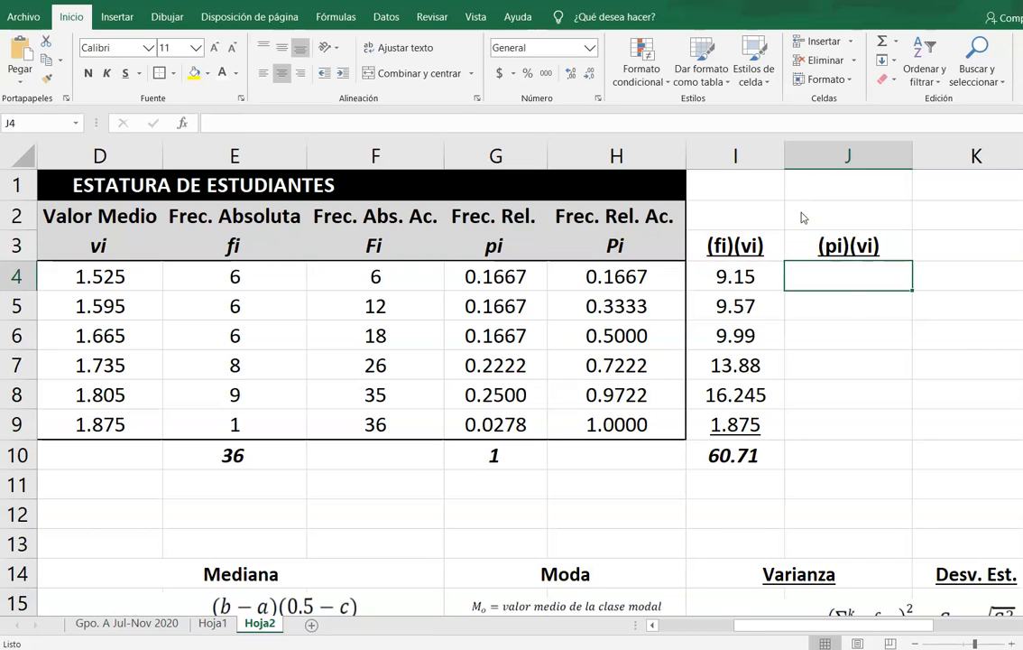
- Calculate the first class's relative frequency times its midpoint in J4 with =G4*D4
{"action": "type", "text": "="}
{"action": "key", "text": "Left"}
{"action": "key", "text": "Left"}
{"action": "key", "text": "Left"}
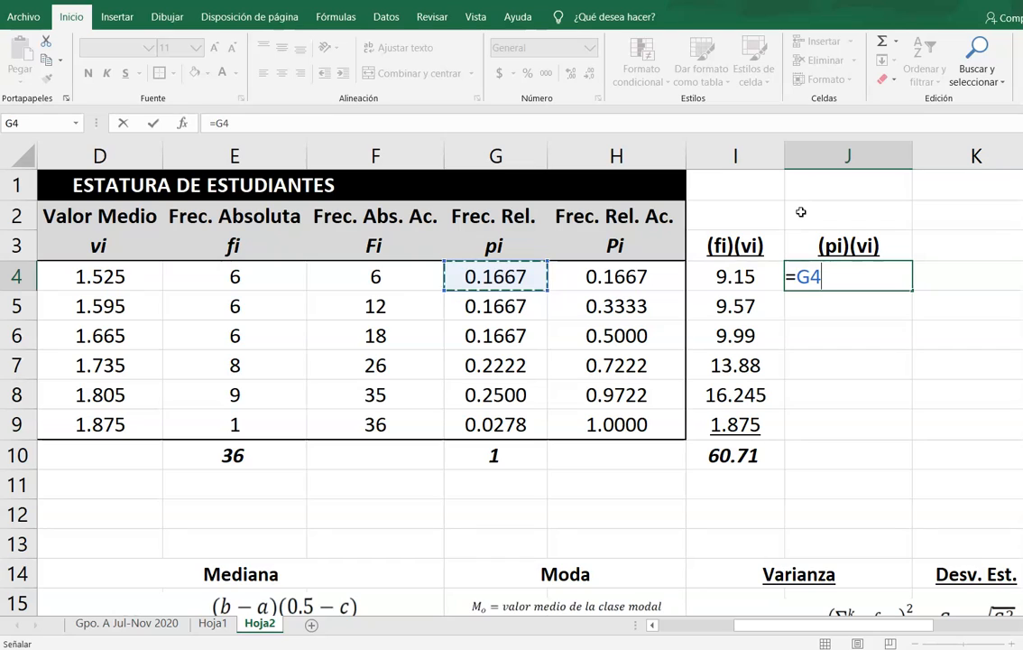
{"action": "type", "text": "*"}
{"action": "key", "text": "Left"}
{"action": "key", "text": "Left"}
{"action": "key", "text": "Left"}
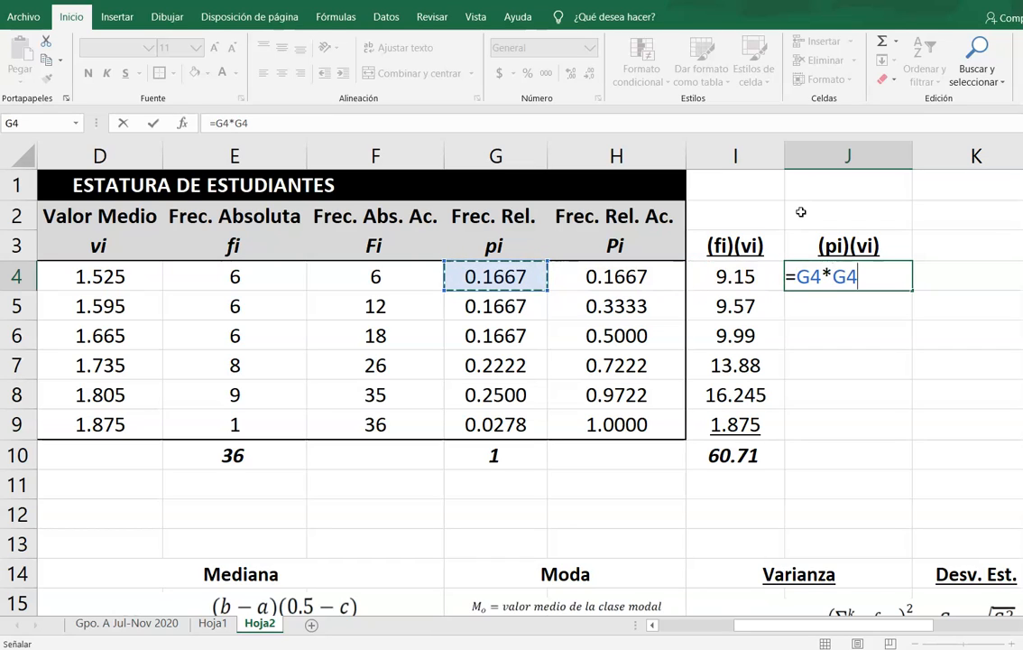
{"action": "key", "text": "Left"}
{"action": "key", "text": "Left"}
{"action": "key", "text": "Left"}
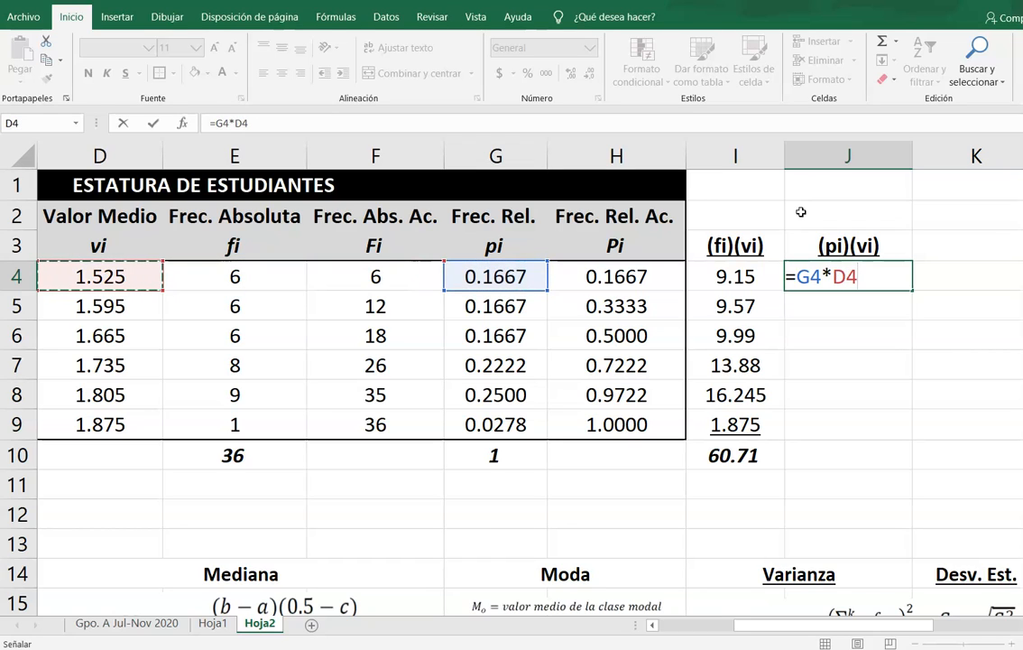
{"action": "key", "text": "Return"}
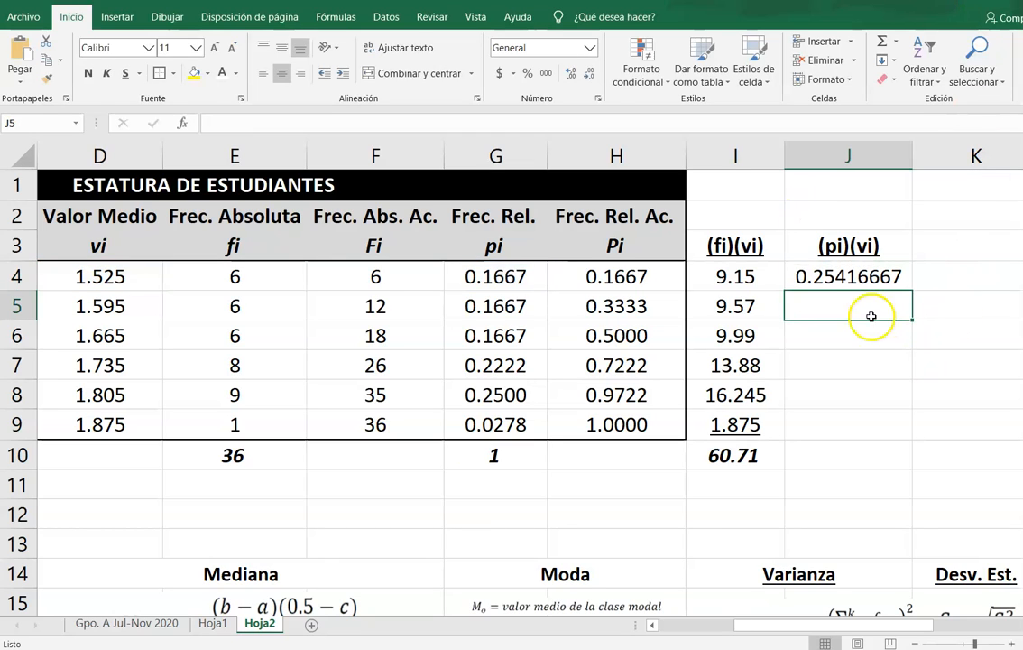
- Reduce J4 to four decimal places and fill its formula down through J9
{"action": "left_click", "coordinate": [857, 279]}
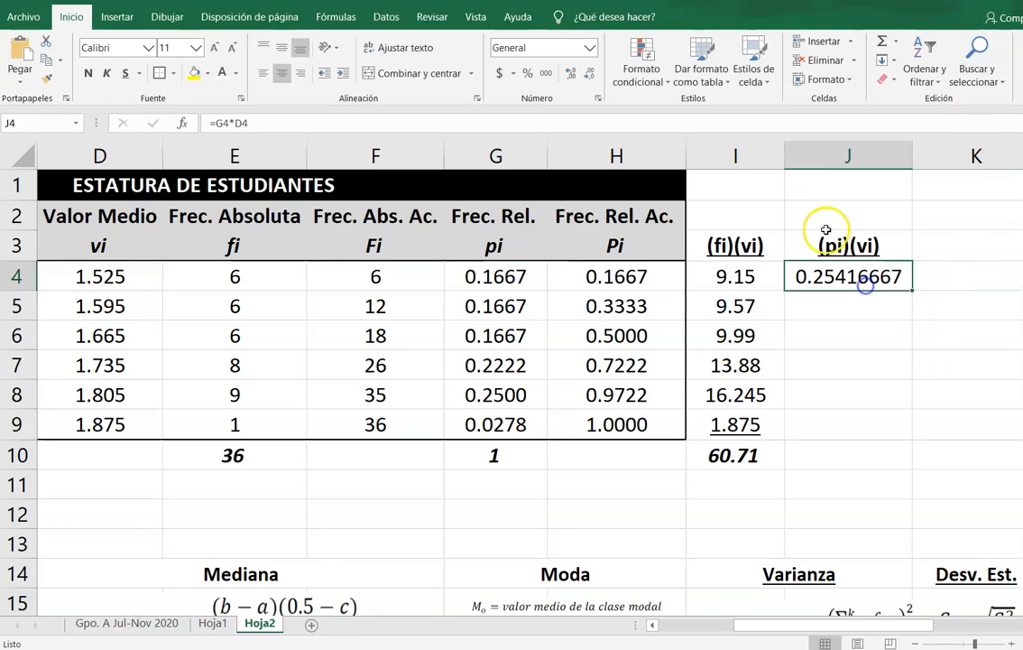
{"action": "left_click", "coordinate": [590, 74]}
{"action": "left_click", "coordinate": [590, 74]}
{"action": "left_click", "coordinate": [590, 74]}
{"action": "left_click", "coordinate": [590, 74]}
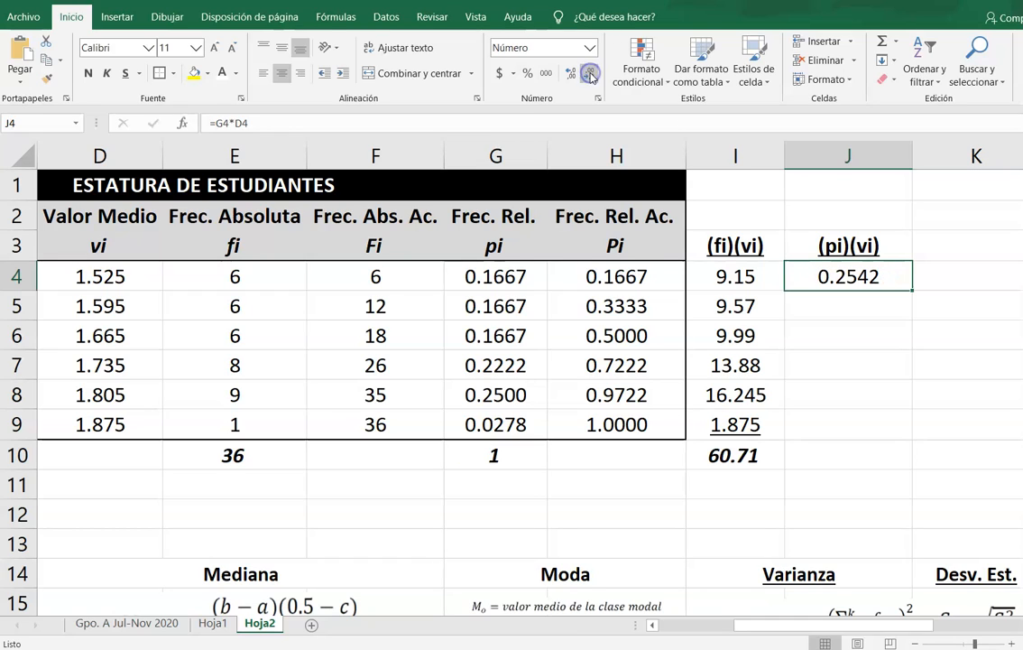
{"action": "left_click_drag", "start_coordinate": [913, 291], "coordinate": [907, 434]}
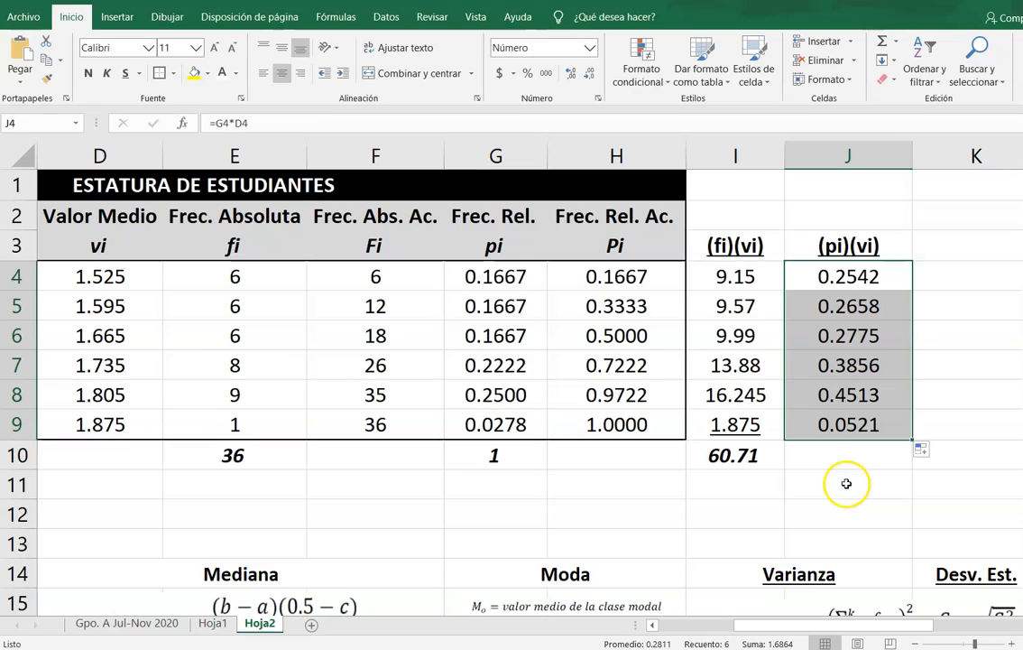
- Sum J4:J9 in J10, make J9 and J10 bold, and highlight J10 with a yellow fill and an outside border
{"action": "left_click", "coordinate": [889, 45]}
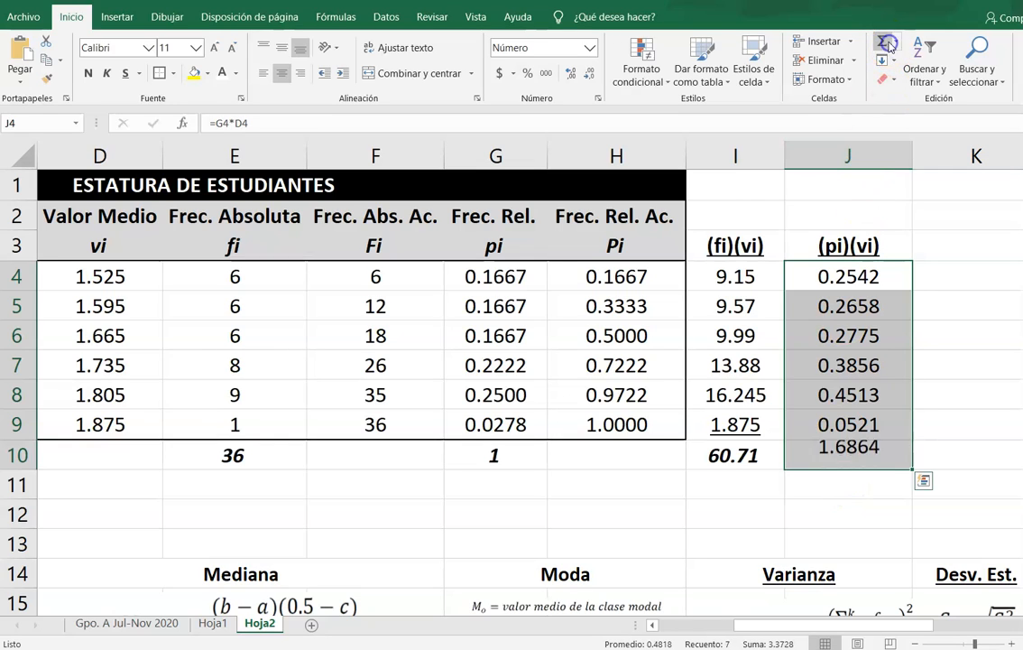
{"action": "left_click", "coordinate": [856, 436]}
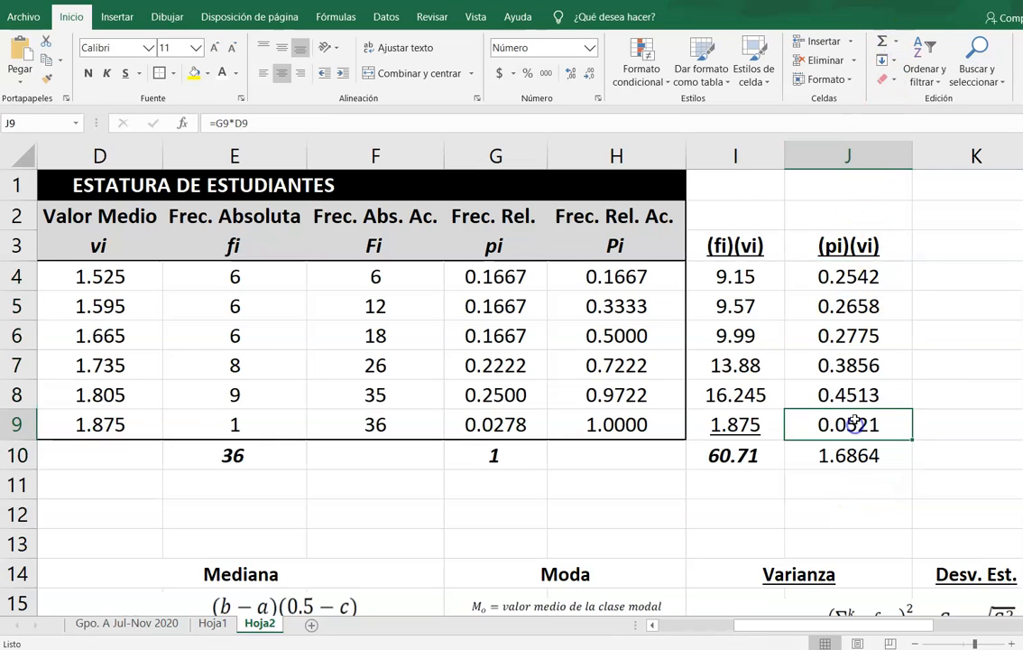
{"action": "key", "text": "ctrl+n"}
{"action": "key", "text": "Down"}
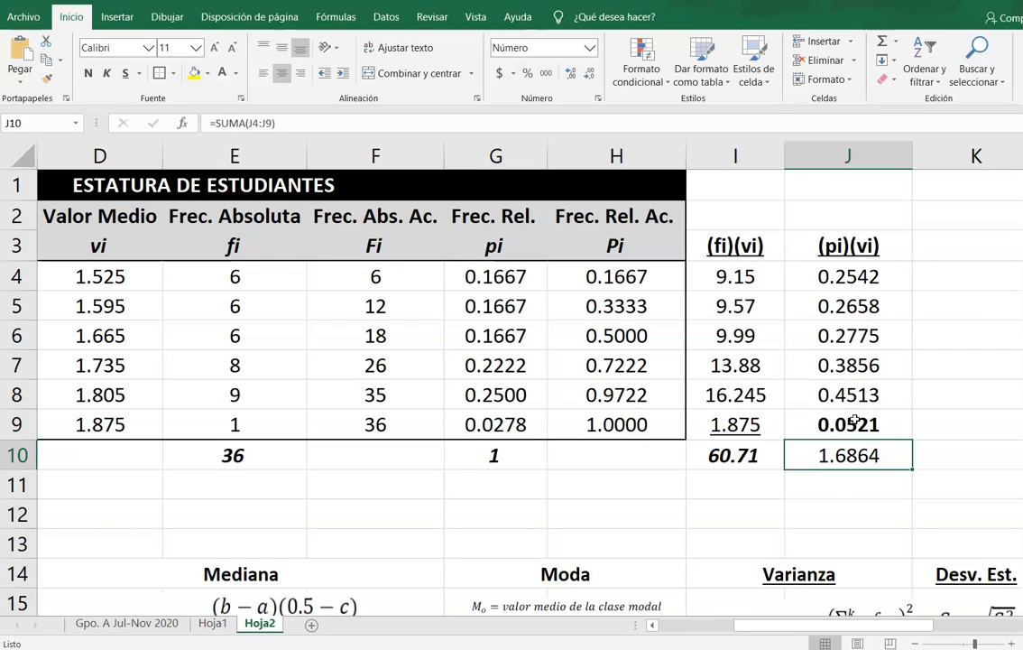
{"action": "key", "text": "ctrl+n"}
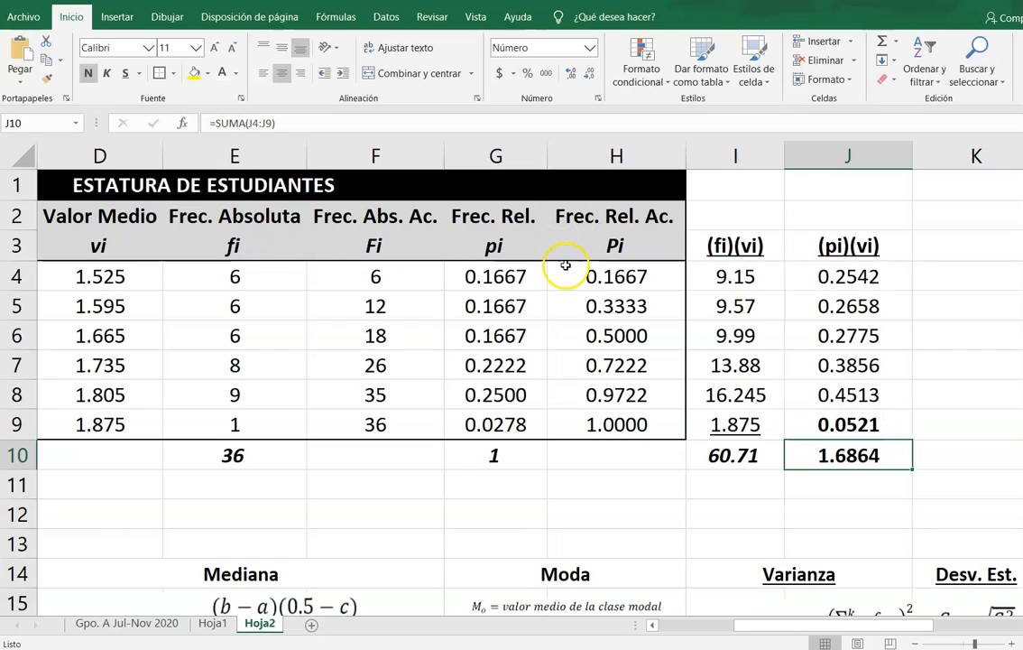
{"action": "left_click", "coordinate": [194, 73]}
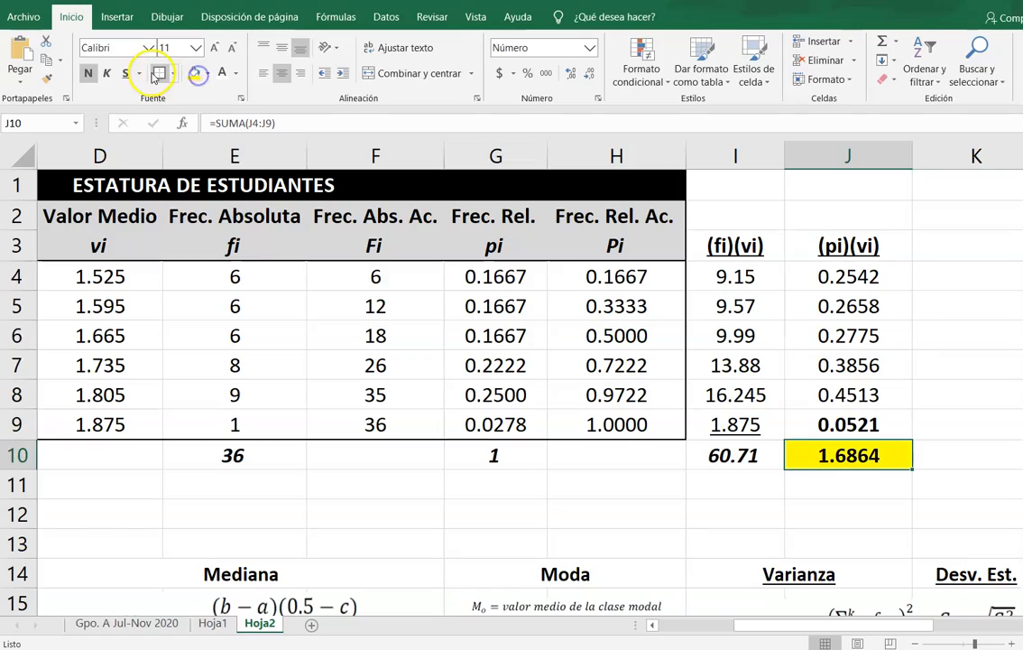
- Compare the (pi)(vi) total in J10 with the mean in A19
{"action": "scroll", "coordinate": [155, 78], "scroll_direction": "down", "scroll_amount": 2}
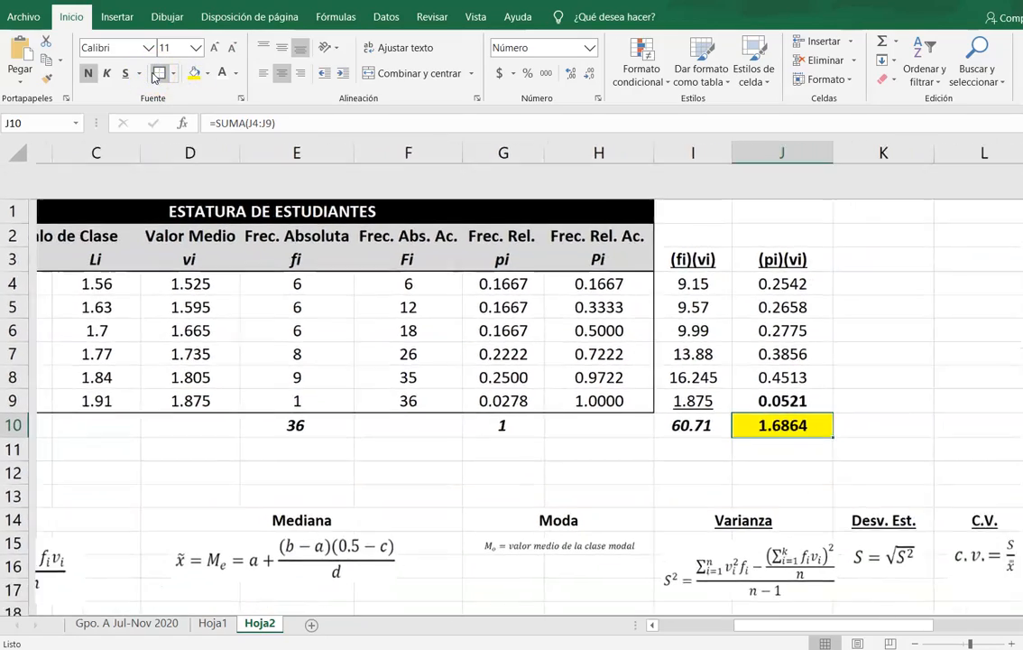
{"action": "scroll", "coordinate": [154, 78], "scroll_direction": "down", "scroll_amount": 3}
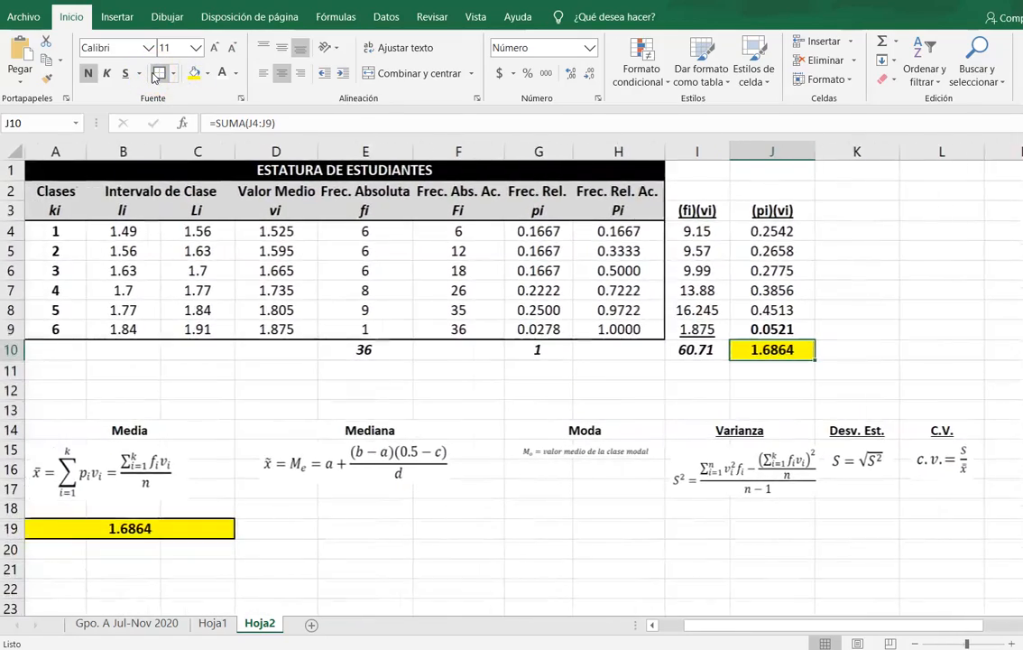
{"action": "left_click", "coordinate": [220, 529], "text": "ctrl"}
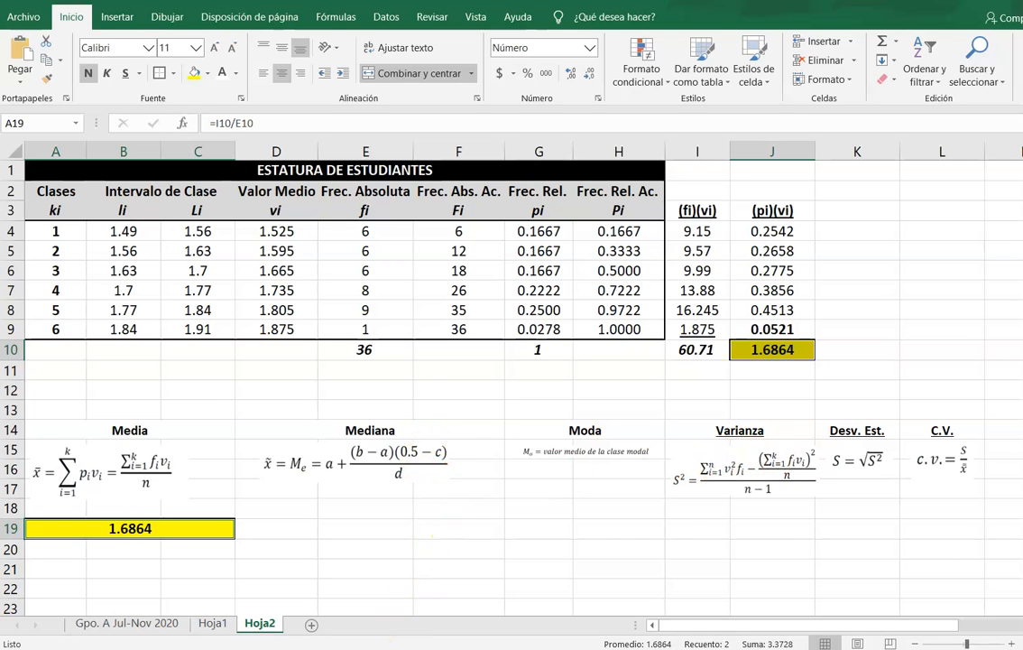
- Switch to Documento21 in Word and read the median formula's definitions of a, b, c, d and the median class
{"action": "mouse_move", "coordinate": [393, 649]}
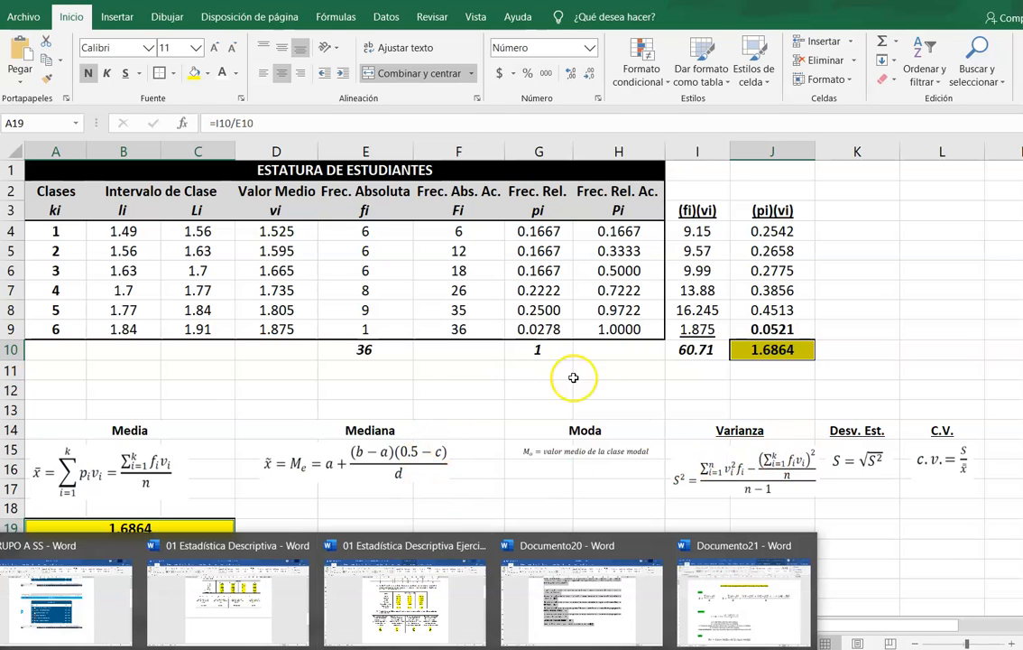
{"action": "left_click", "coordinate": [726, 542]}
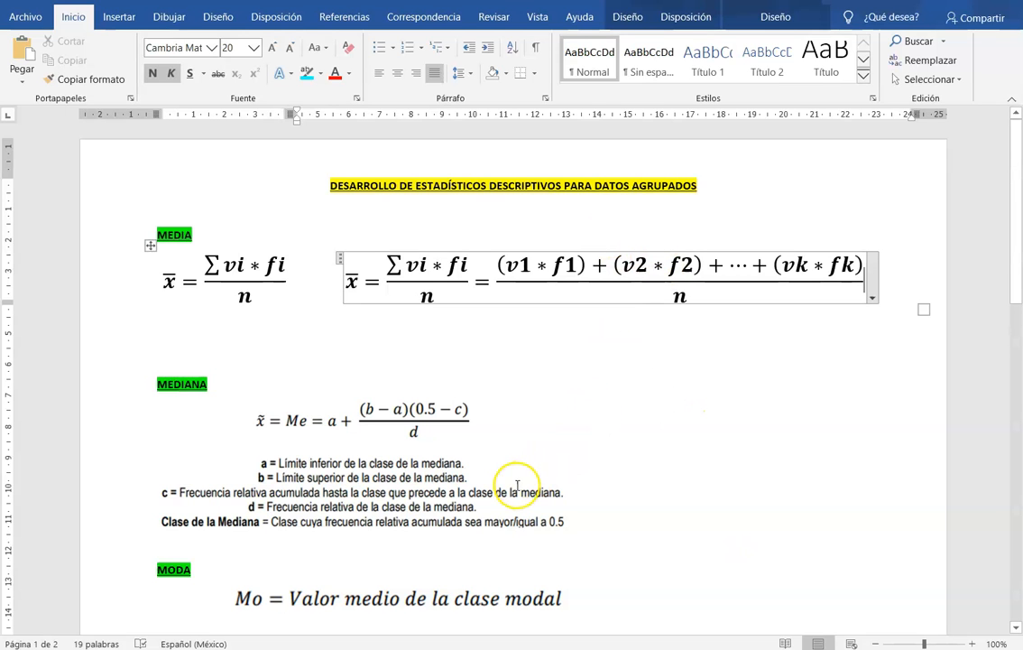
{"action": "scroll", "coordinate": [517, 487], "scroll_direction": "up", "scroll_amount": 4, "text": "ctrl"}
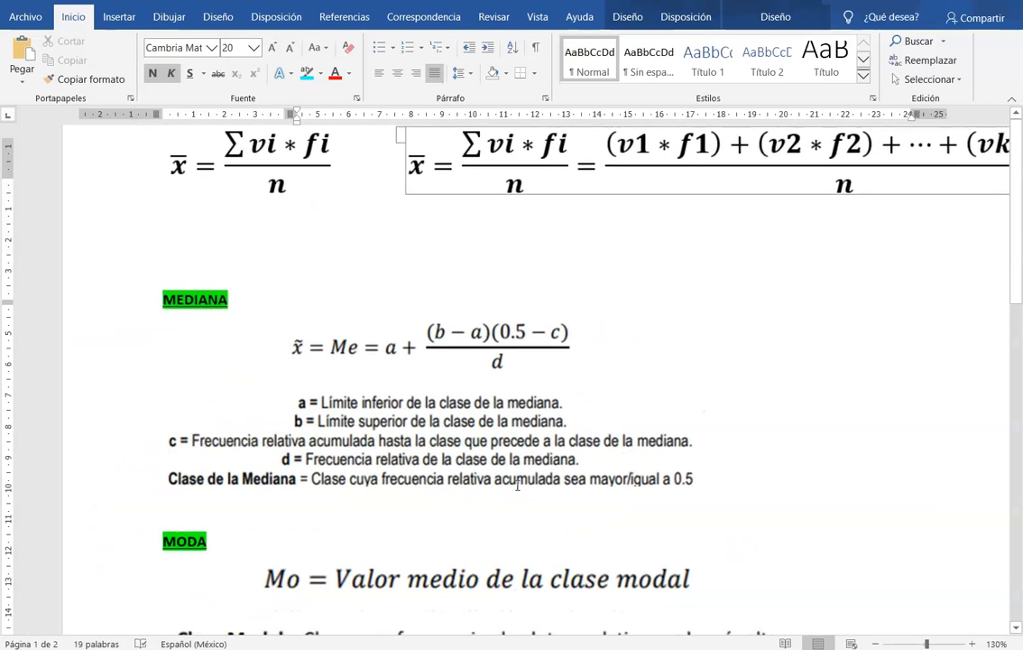
{"action": "scroll", "coordinate": [517, 487], "scroll_direction": "up", "scroll_amount": 1, "text": "ctrl"}
{"action": "left_click", "coordinate": [517, 484]}
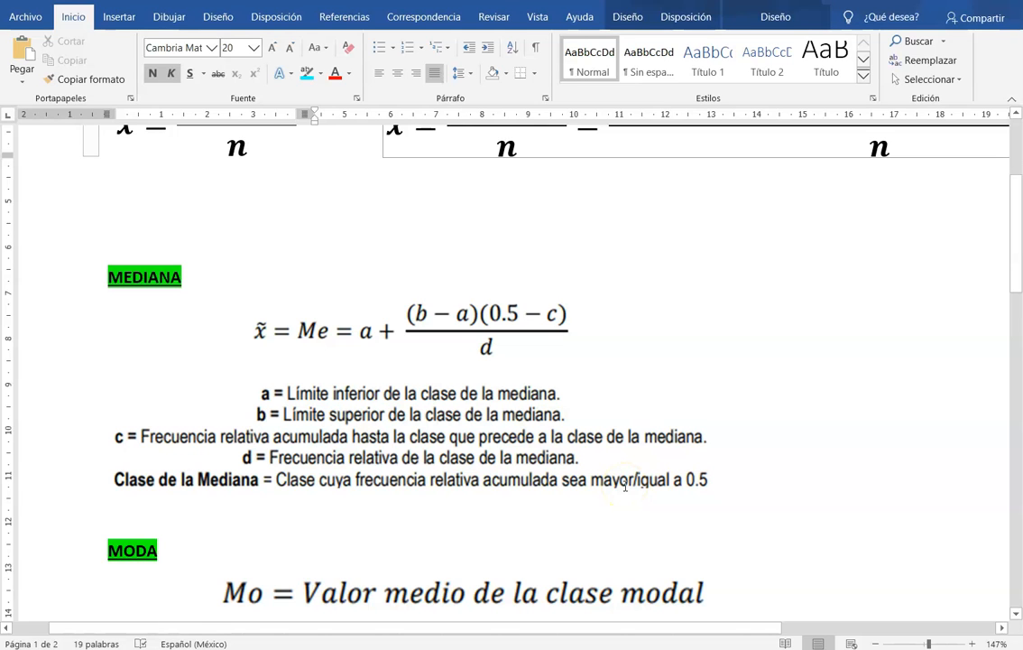
- Return to the Excel workbook and examine the cumulative relative frequencies in H4:H9 for the first class reaching 0.5
{"action": "key", "text": "alt+Tab"}
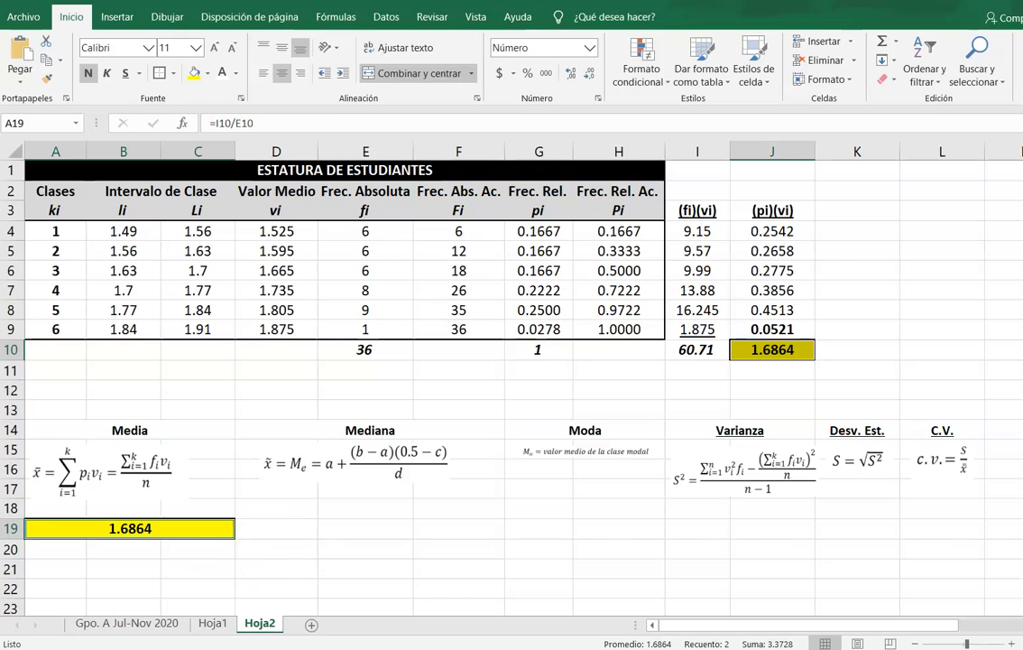
{"action": "mouse_move", "coordinate": [594, 648]}
{"action": "left_click", "coordinate": [639, 644]}
{"action": "left_click_drag", "start_coordinate": [626, 232], "coordinate": [620, 328]}
{"action": "left_click", "coordinate": [623, 270]}
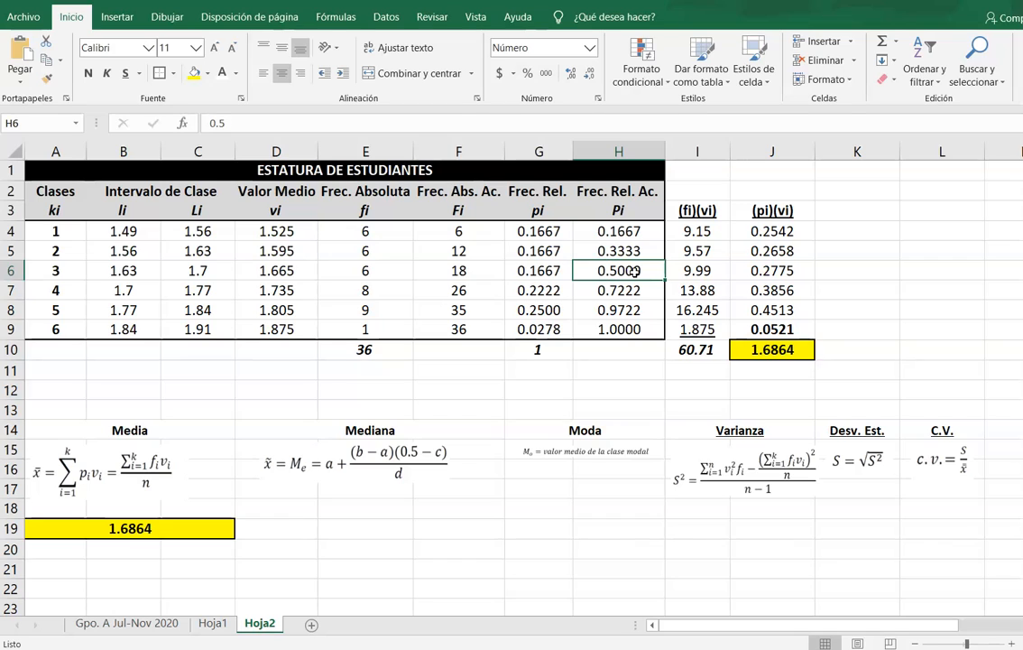
{"action": "left_click_drag", "start_coordinate": [640, 231], "coordinate": [645, 337]}
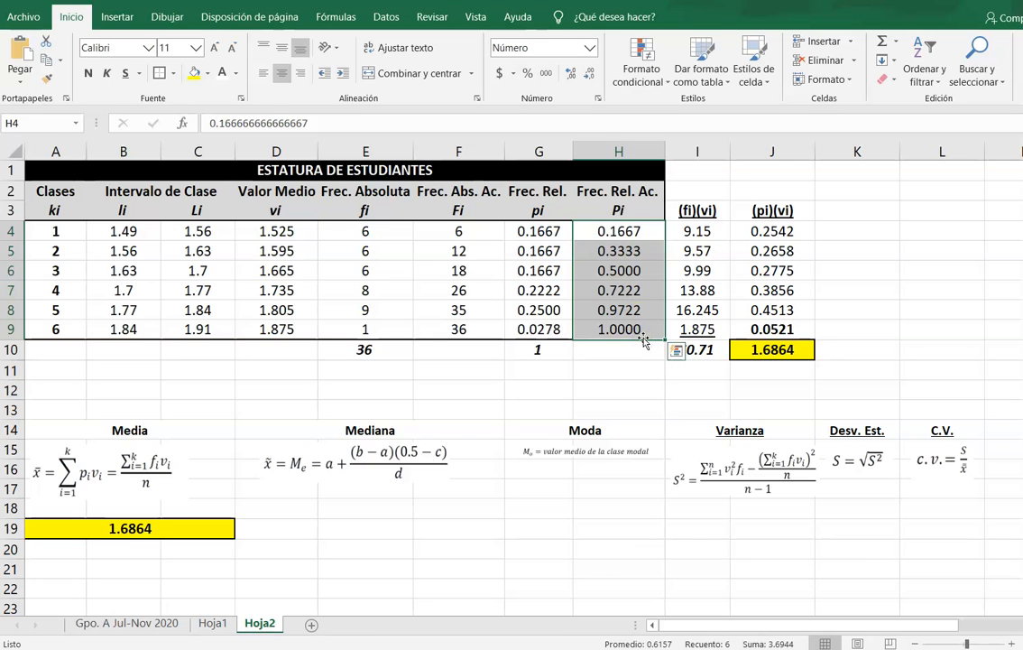
{"action": "left_click", "coordinate": [620, 272]}
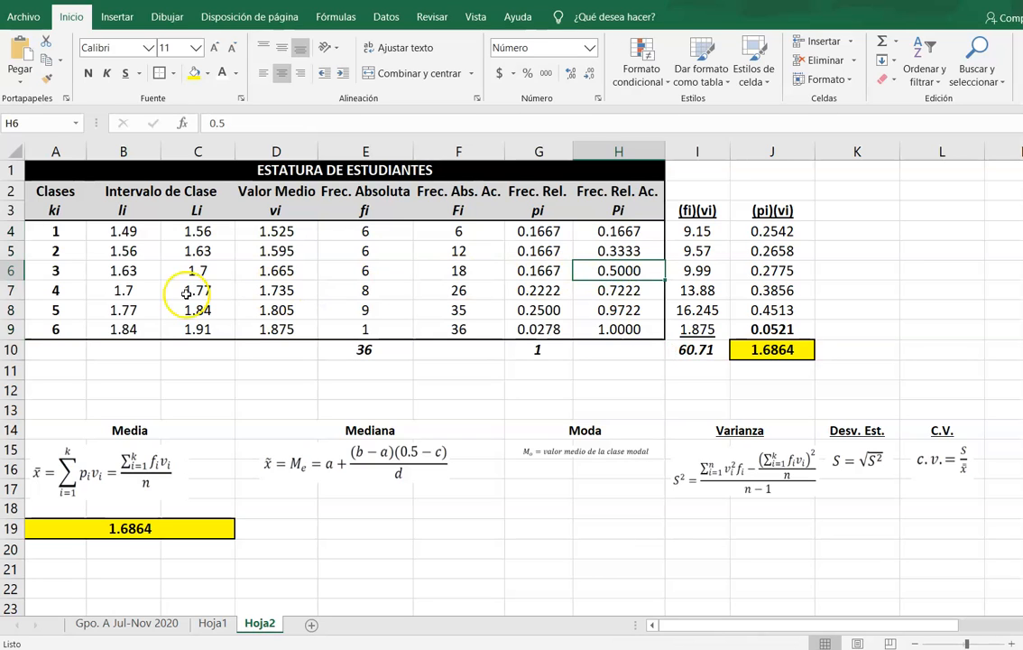
- Mark the median class by shading the class 3 row, A6:H6, with the lightest green theme colour
{"action": "left_click_drag", "start_coordinate": [57, 270], "coordinate": [604, 266]}
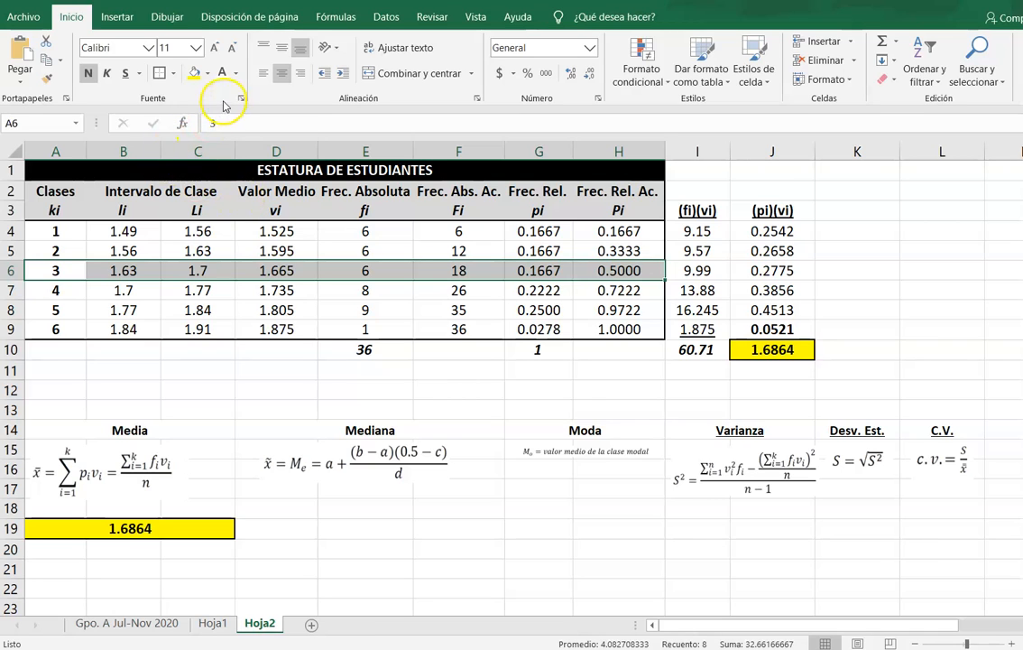
{"action": "left_click", "coordinate": [206, 74]}
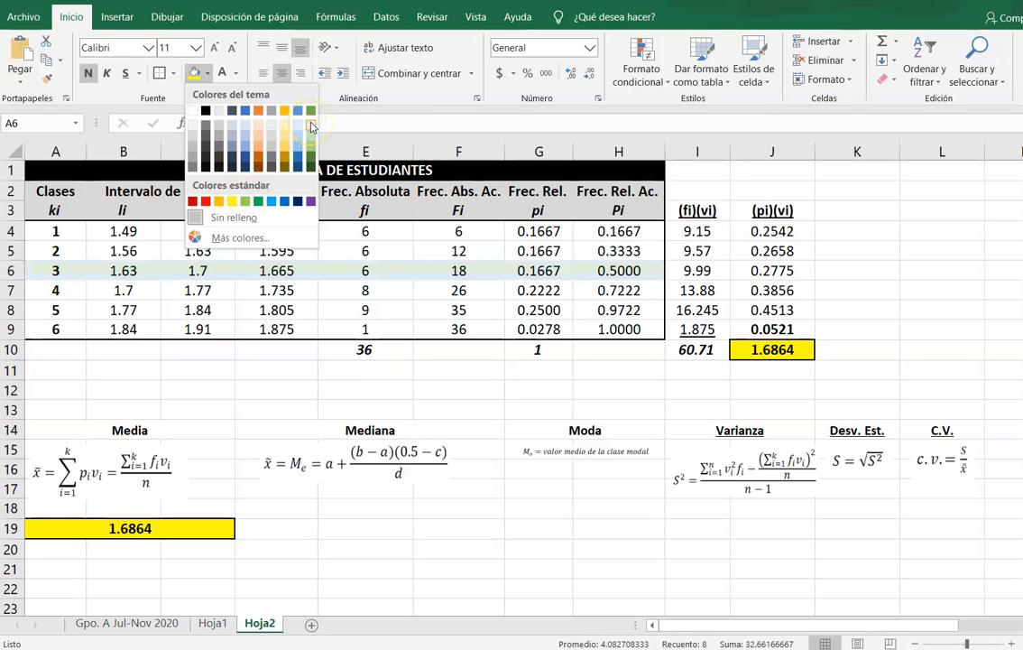
{"action": "left_click", "coordinate": [310, 127]}
{"action": "left_click", "coordinate": [539, 389]}
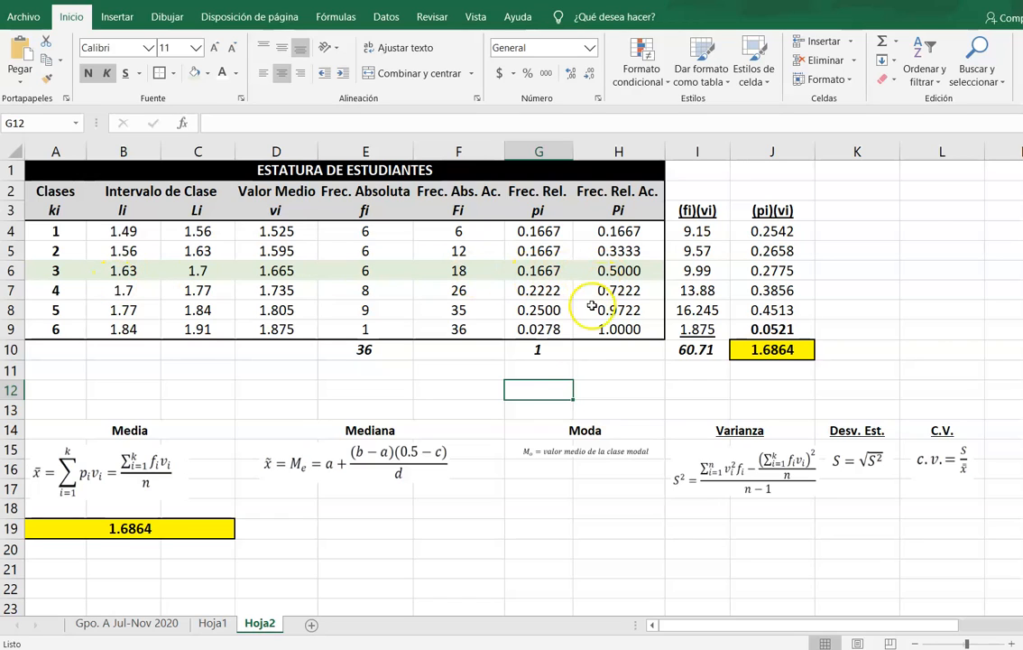
- List the median variable labels a, b, c and d in E19:E22 below the Mediana formula
{"action": "left_click", "coordinate": [286, 527]}
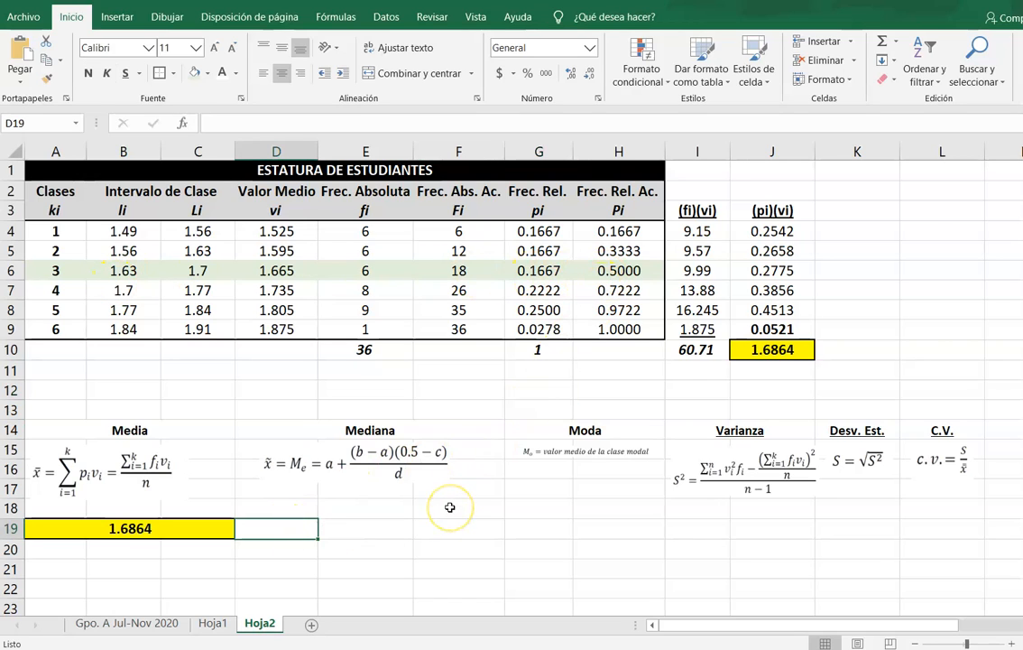
{"action": "key", "text": "Right"}
{"action": "type", "text": "a"}
{"action": "key", "text": "Return"}
{"action": "type", "text": "b"}
{"action": "key", "text": "Return"}
{"action": "type", "text": "c"}
{"action": "key", "text": "Return"}
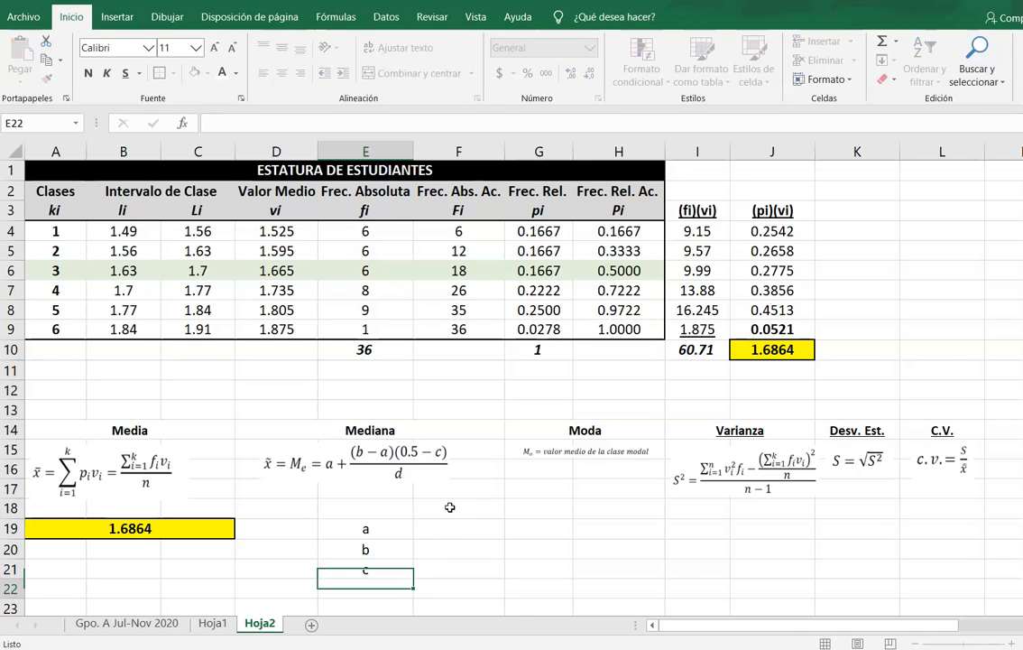
{"action": "type", "text": "d"}
{"action": "key", "text": "Return"}
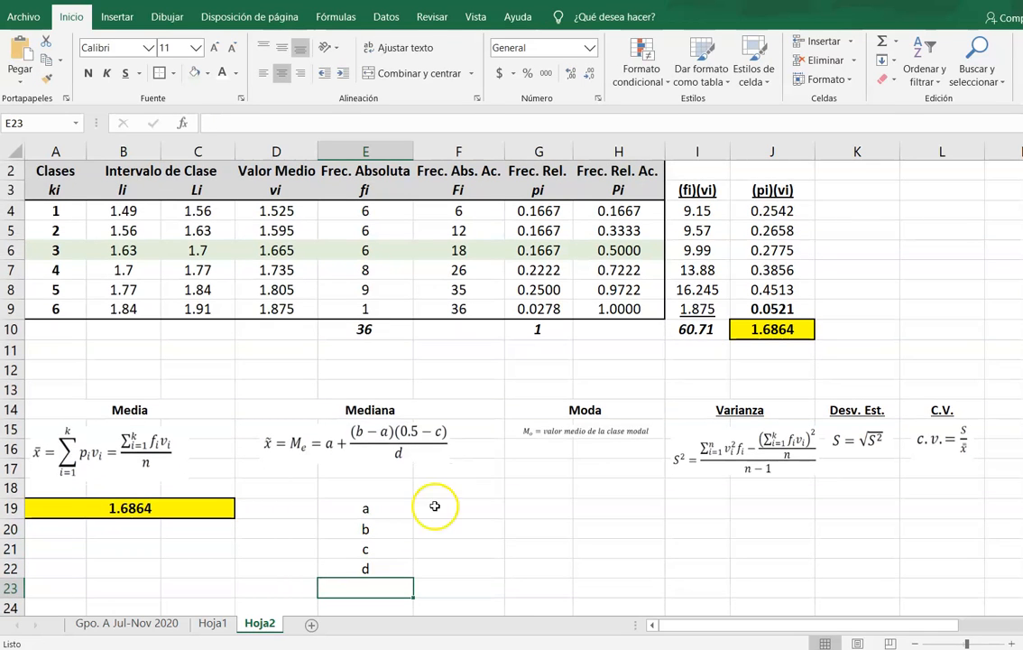
- Make the median variable labels a, b, c and d in E19:E22 bold
{"action": "left_click_drag", "start_coordinate": [382, 508], "coordinate": [391, 567]}
{"action": "key", "text": "ctrl+n"}
{"action": "left_click", "coordinate": [391, 508]}
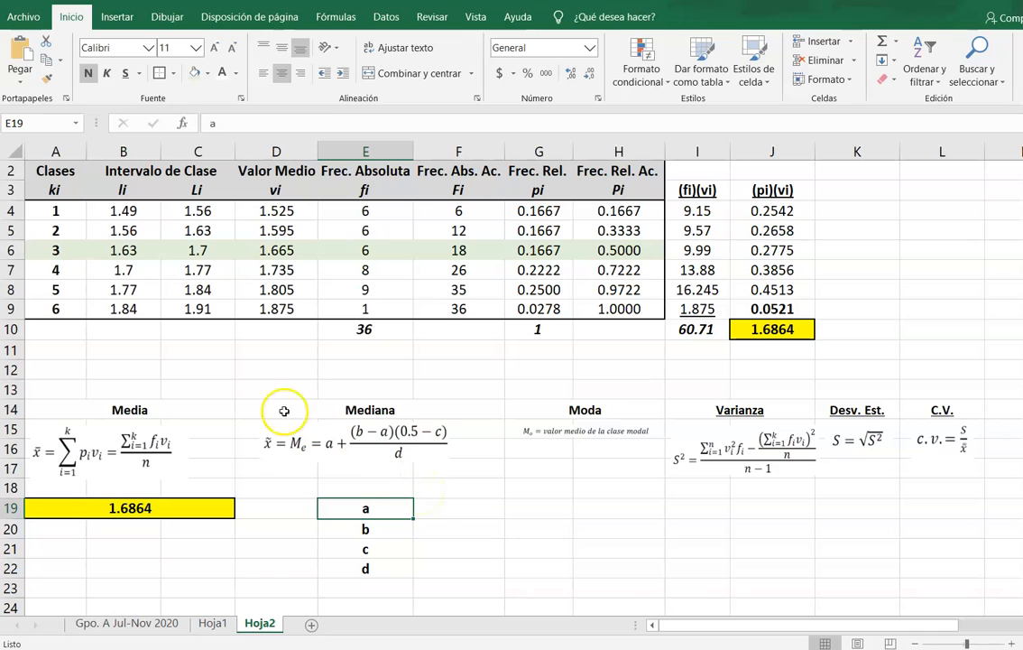
- Link F19 and F20 to the median class's lower and upper limits, B6 and C6, for variables a and b
{"action": "left_click", "coordinate": [128, 250]}
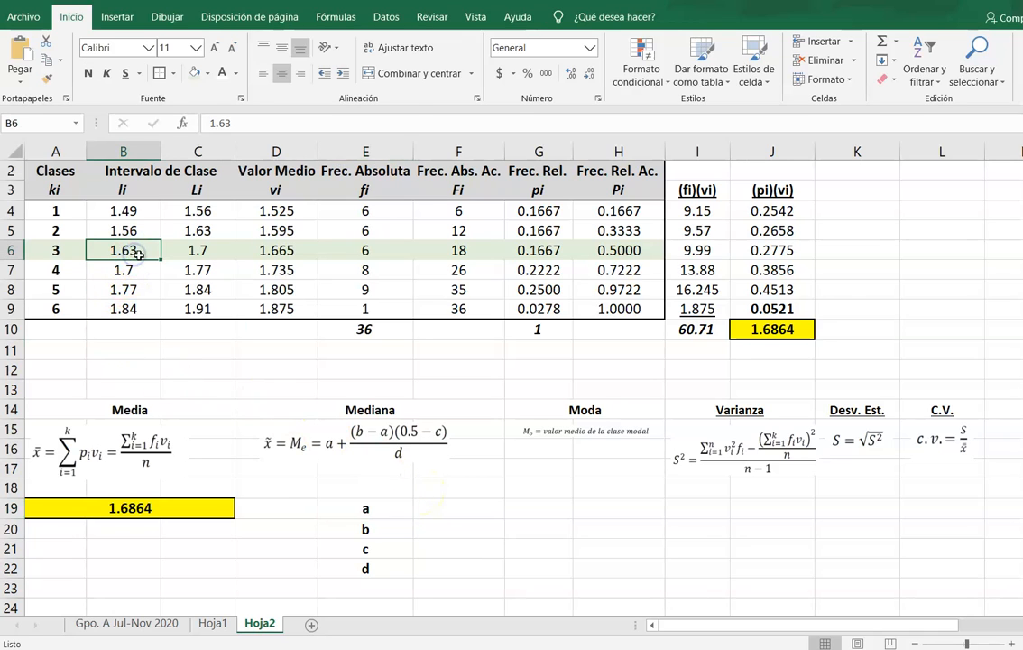
{"action": "left_click", "coordinate": [445, 513]}
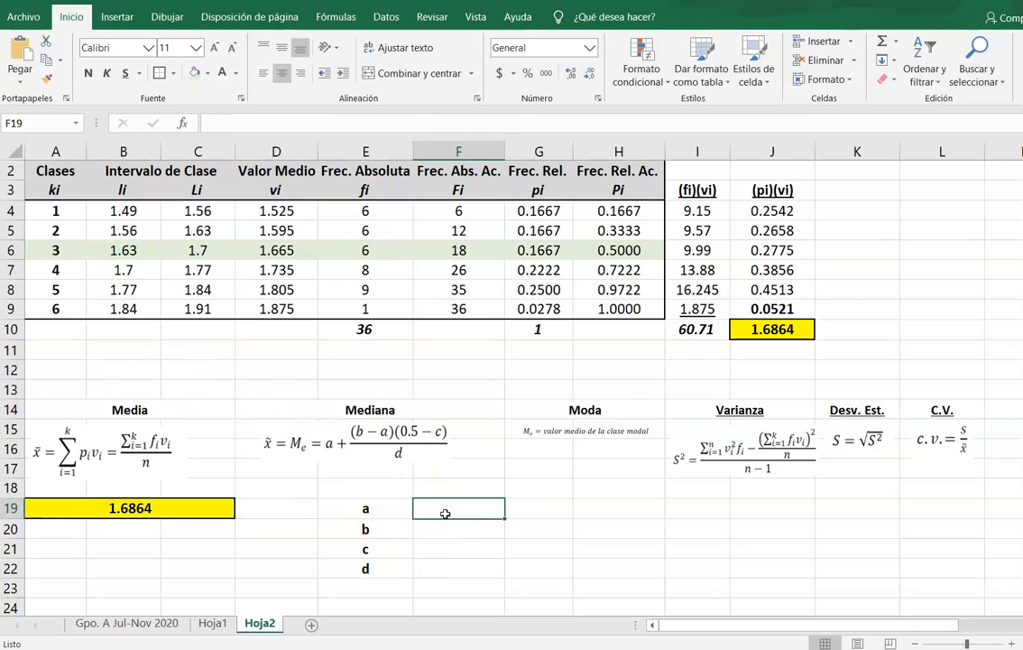
{"action": "type", "text": "="}
{"action": "left_click", "coordinate": [127, 252]}
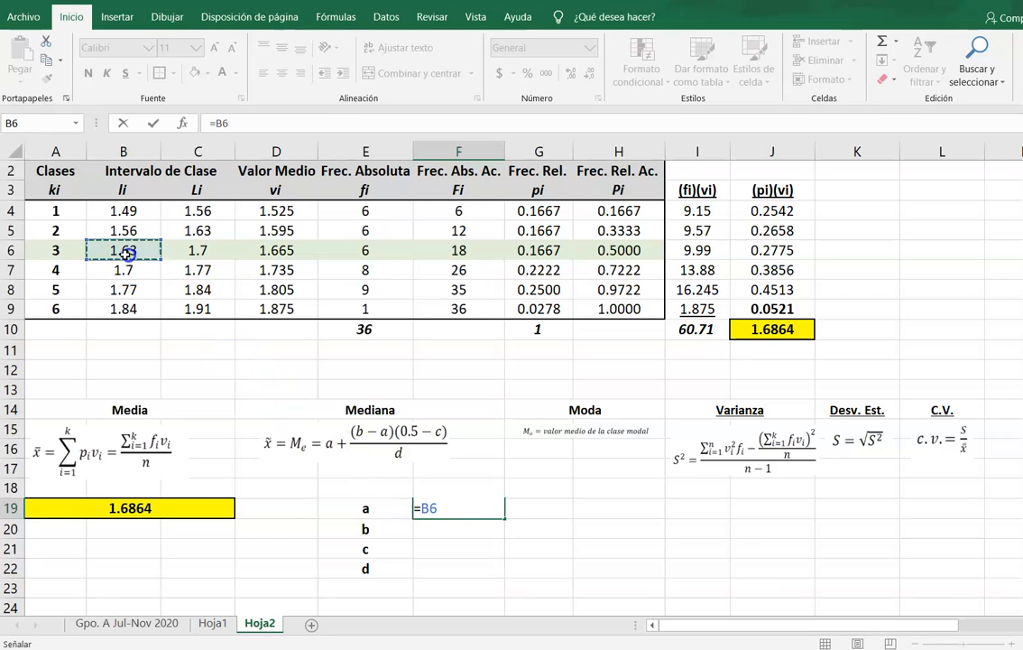
{"action": "key", "text": "Return"}
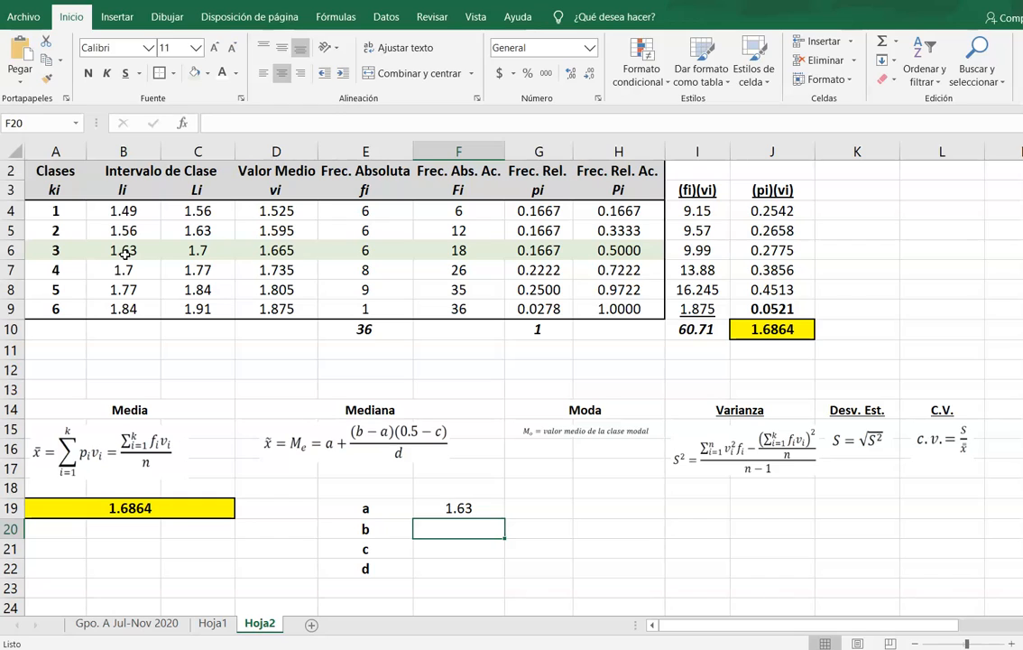
{"action": "type", "text": "="}
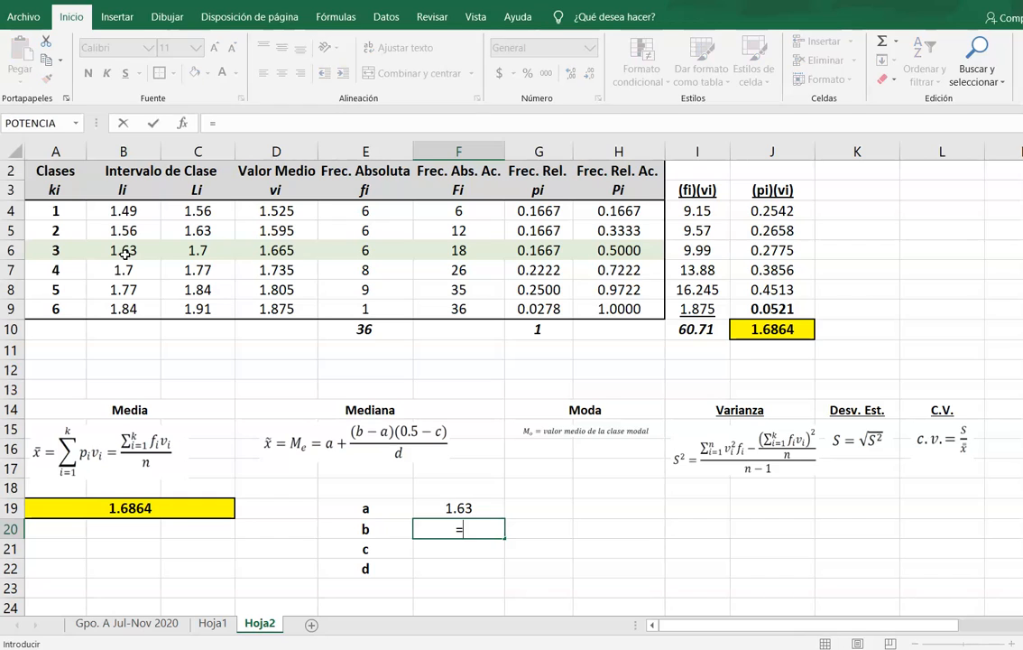
{"action": "left_click", "coordinate": [196, 251]}
{"action": "key", "text": "Return"}
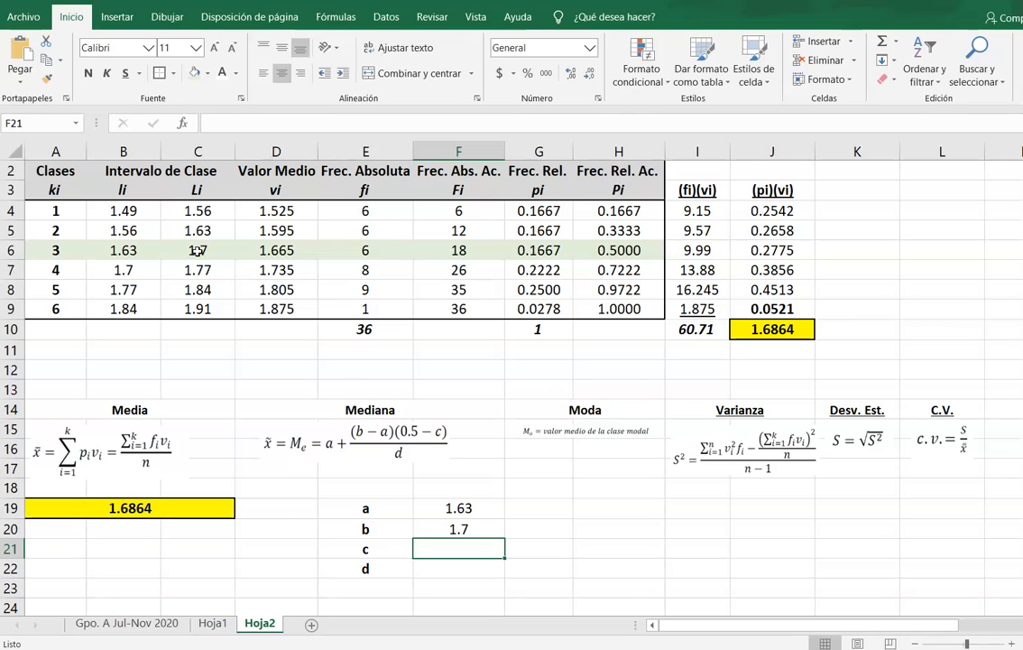
- Link c in F21 to H5, the cumulative relative frequency of the class preceding the median class
{"action": "left_click_drag", "start_coordinate": [613, 191], "coordinate": [617, 307]}
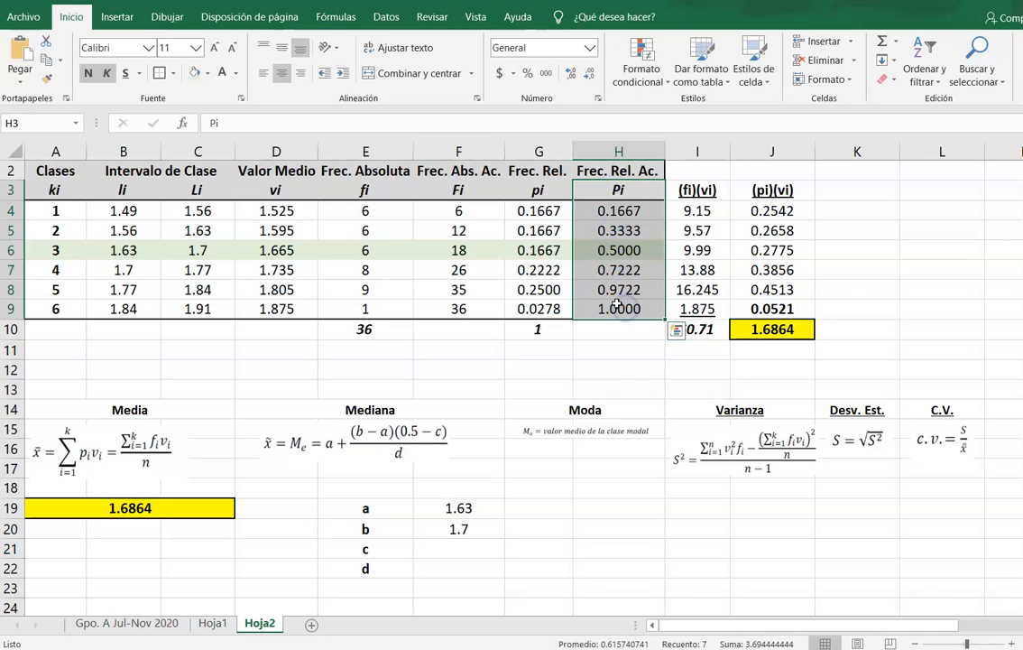
{"action": "left_click", "coordinate": [617, 230]}
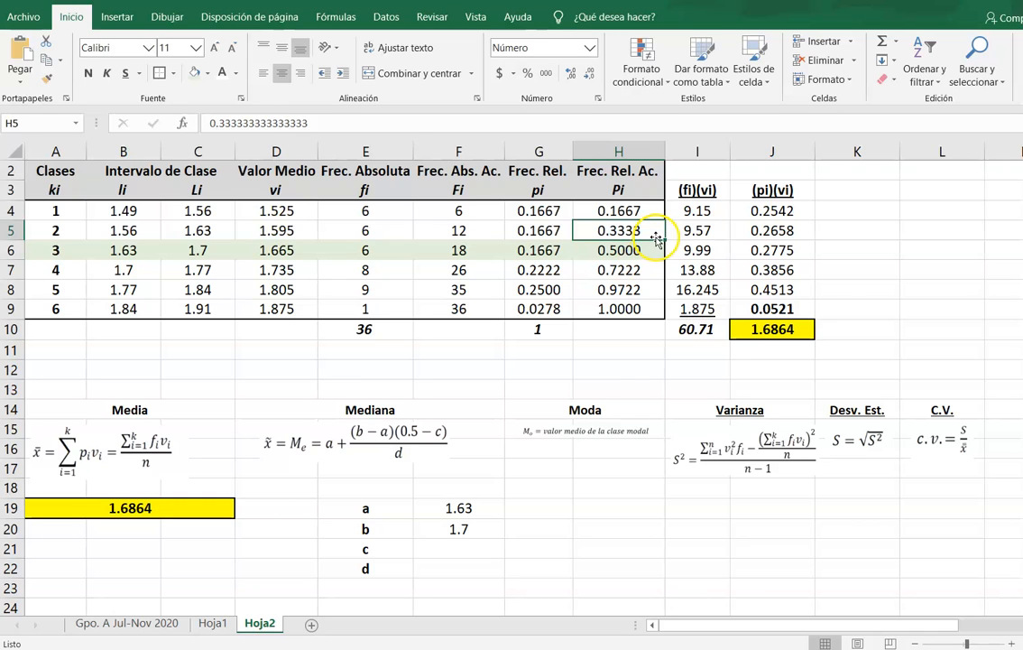
{"action": "left_click", "coordinate": [440, 548]}
{"action": "type", "text": "="}
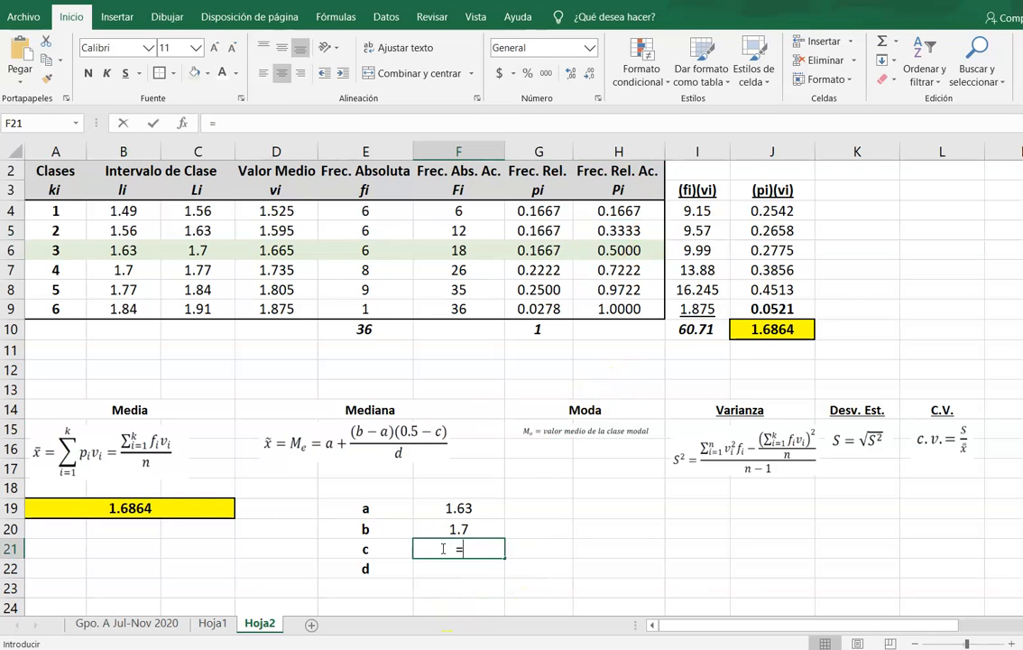
{"action": "left_click", "coordinate": [619, 231]}
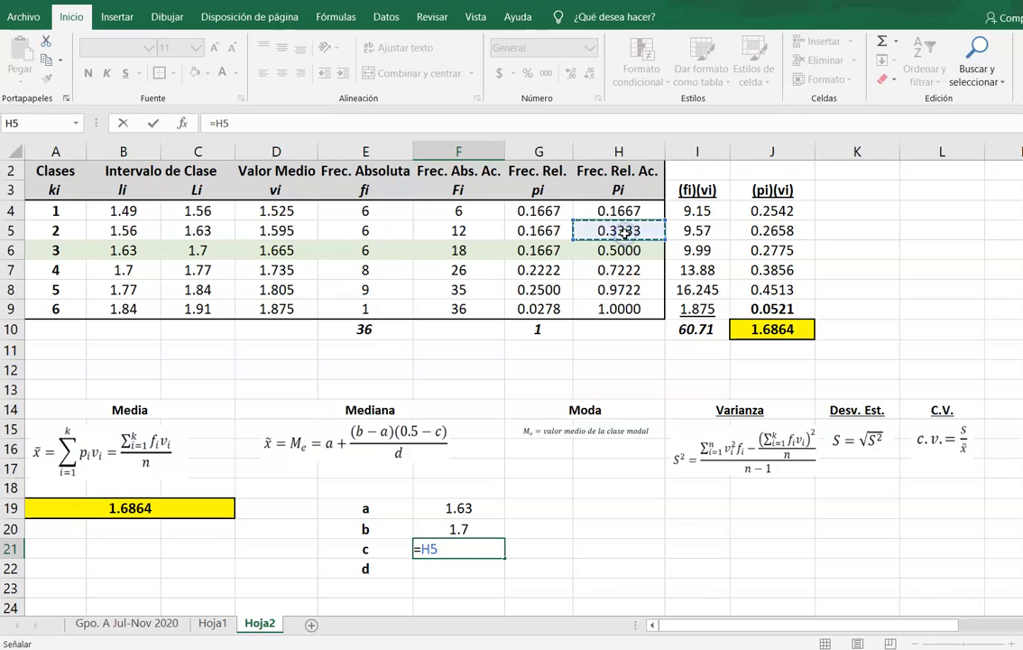
{"action": "key", "text": "Return"}
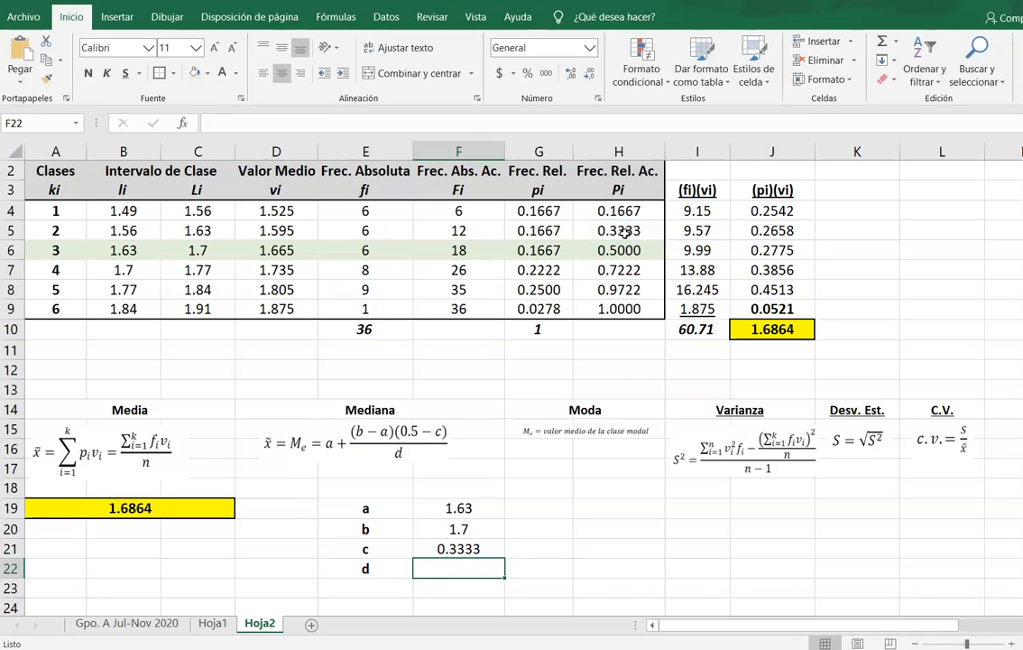
- Link d in F22 to G6, the relative frequency of the median class
{"action": "left_click_drag", "start_coordinate": [540, 176], "coordinate": [547, 306]}
{"action": "left_click", "coordinate": [547, 307]}
{"action": "left_click", "coordinate": [539, 249]}
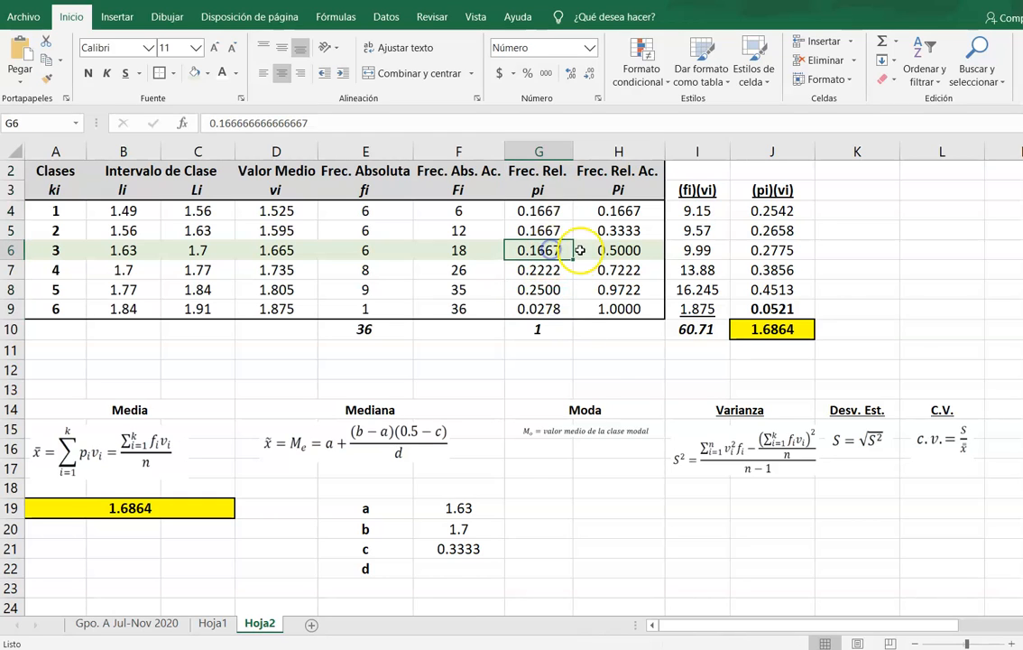
{"action": "left_click", "coordinate": [457, 569]}
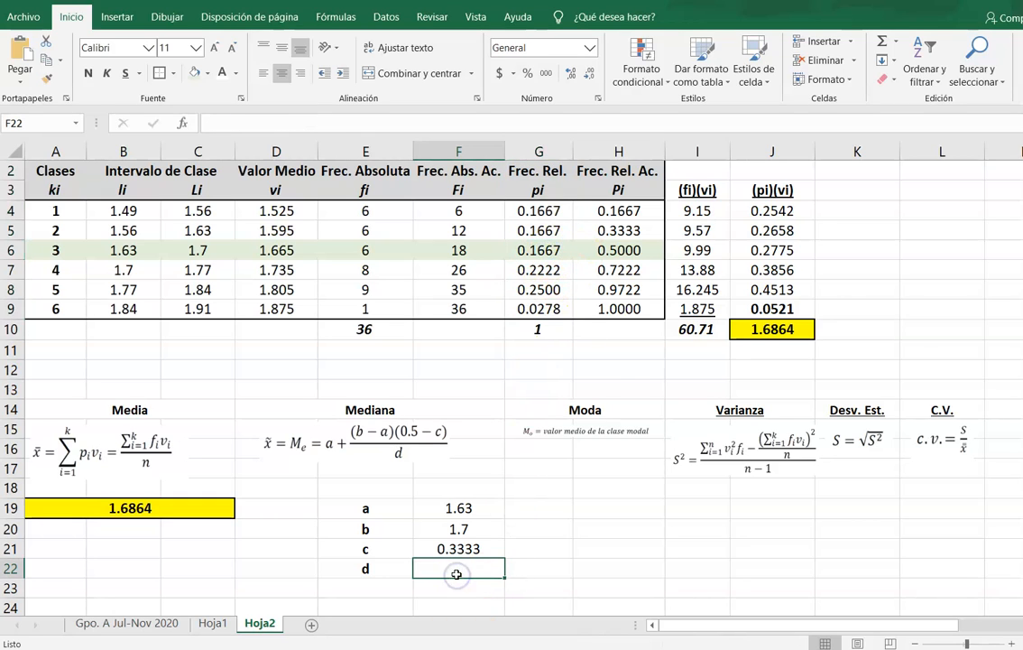
{"action": "type", "text": "="}
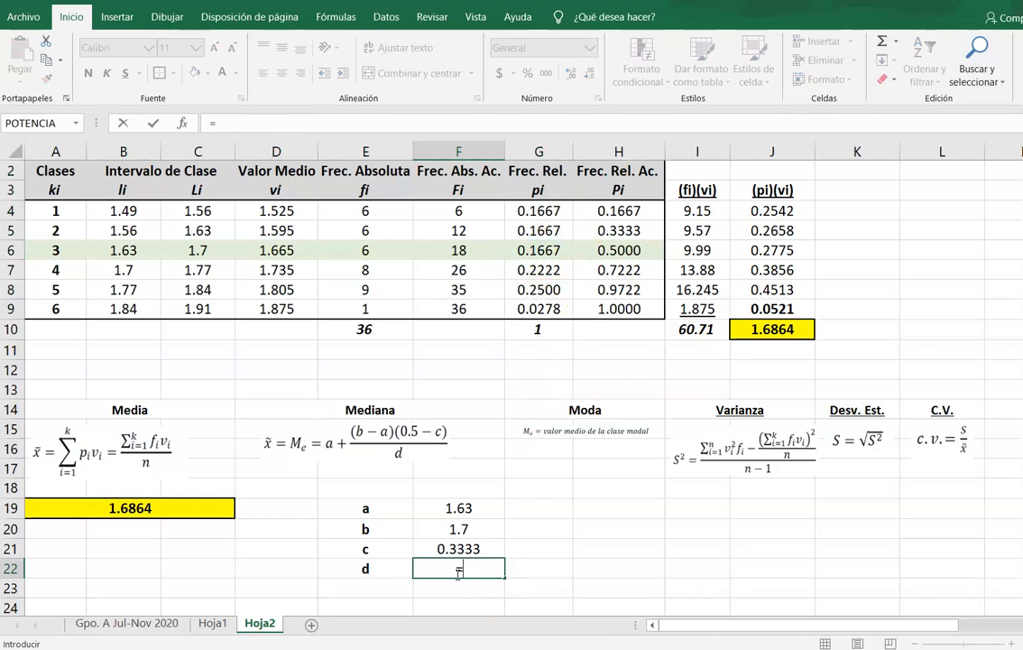
{"action": "left_click", "coordinate": [534, 251]}
{"action": "key", "text": "Return"}
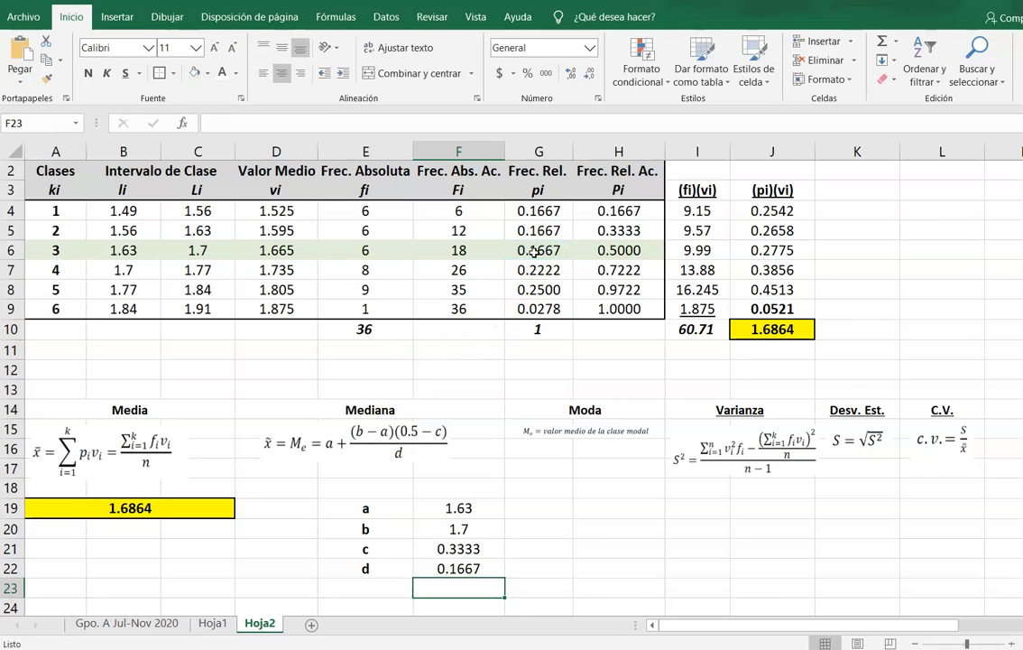
- Shrink the Mediana formula picture so it no longer covers row 17
{"action": "left_click", "coordinate": [341, 436]}
{"action": "left_click_drag", "start_coordinate": [265, 425], "coordinate": [349, 426]}
{"action": "left_click", "coordinate": [347, 483]}
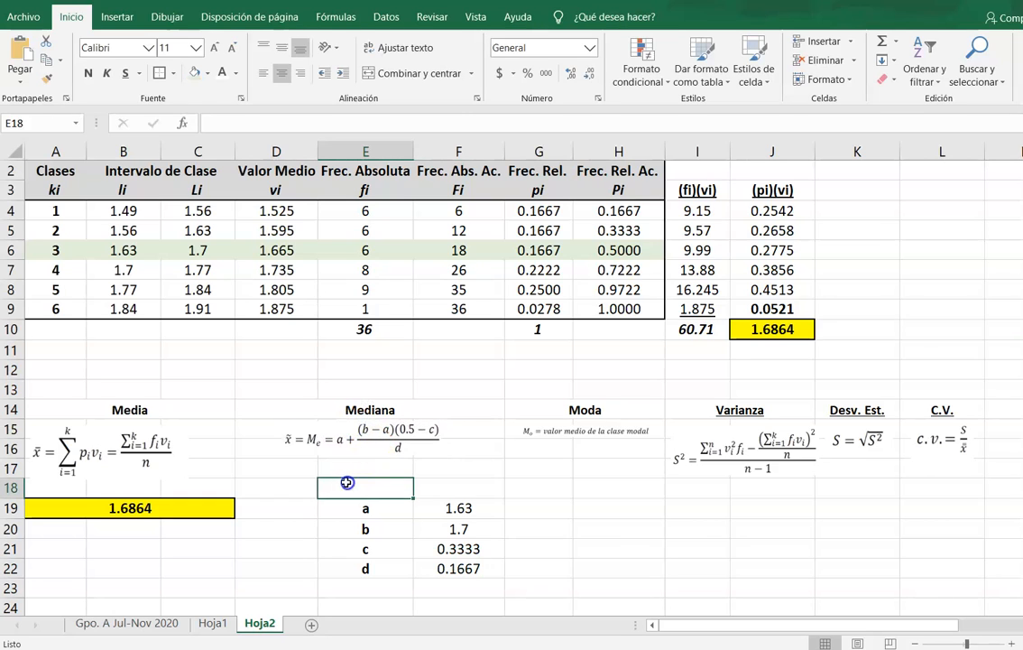
- Merge and centre cells D17:F17 below the Mediana formula picture
{"action": "left_click", "coordinate": [303, 469]}
{"action": "left_click_drag", "start_coordinate": [303, 469], "coordinate": [418, 467]}
{"action": "left_click", "coordinate": [400, 73]}
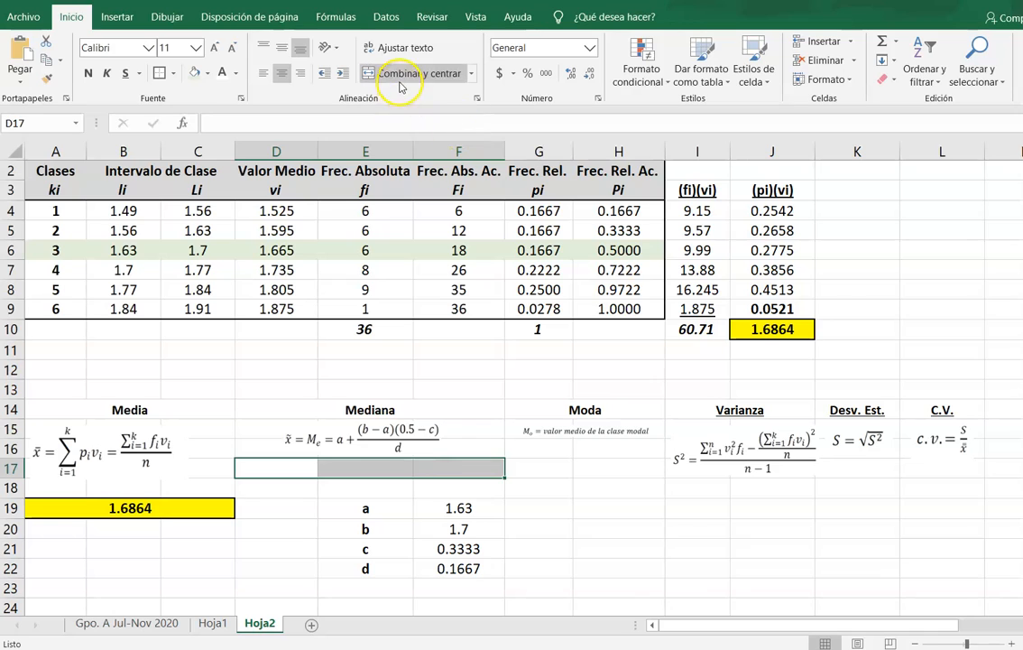
{"action": "left_click", "coordinate": [349, 469]}
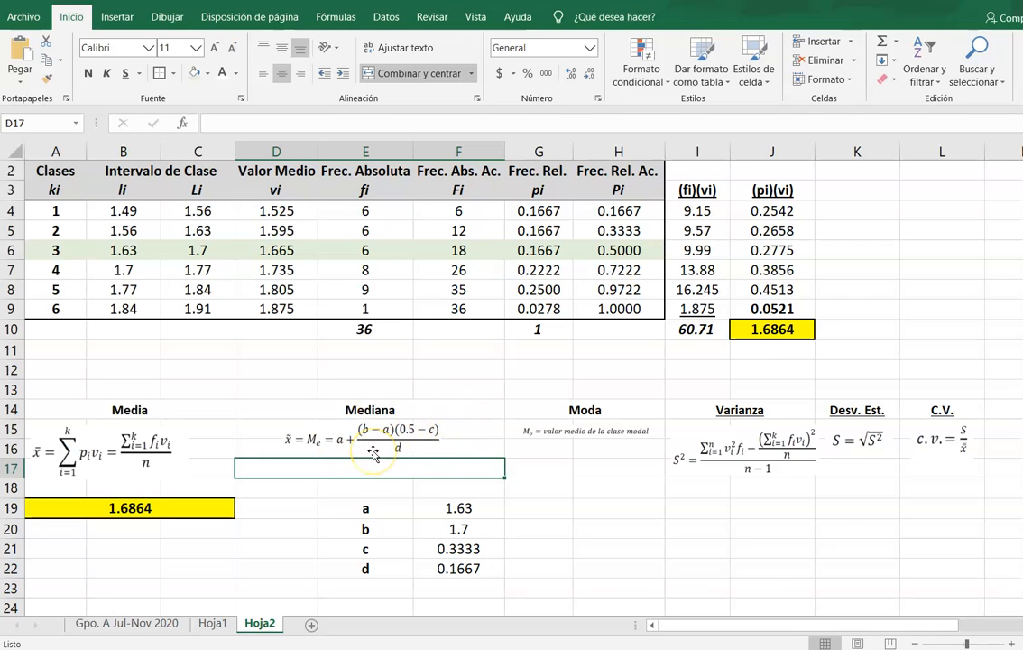
- Calculate the median in the merged cell D17 with =F19+((F20-F19)*(0.5-F21))/F22
{"action": "type", "text": "="}
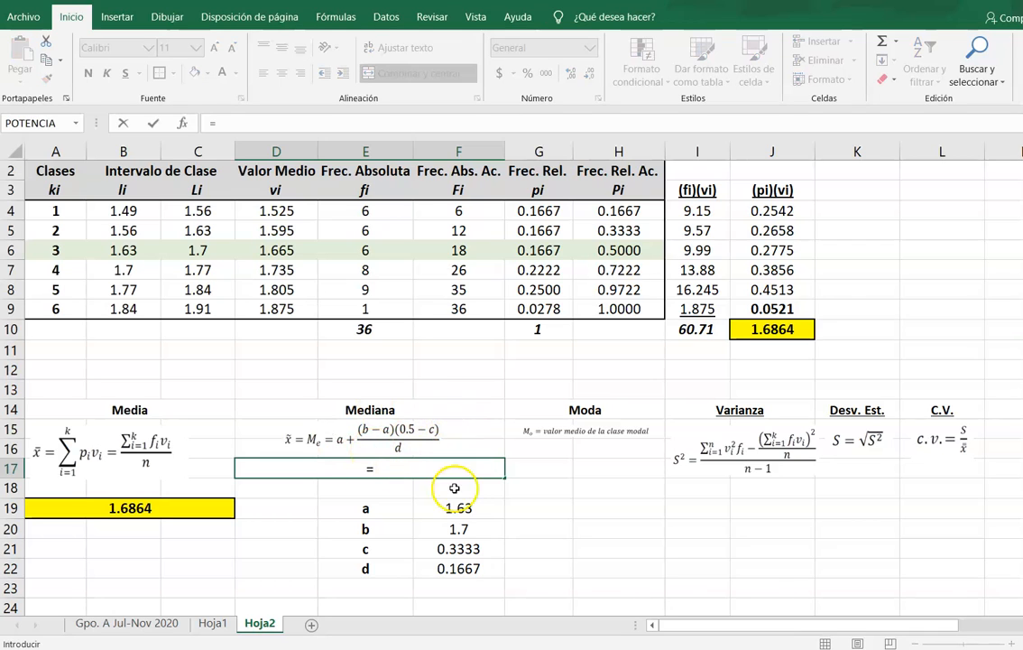
{"action": "left_click", "coordinate": [467, 507]}
{"action": "type", "text": "+(("}
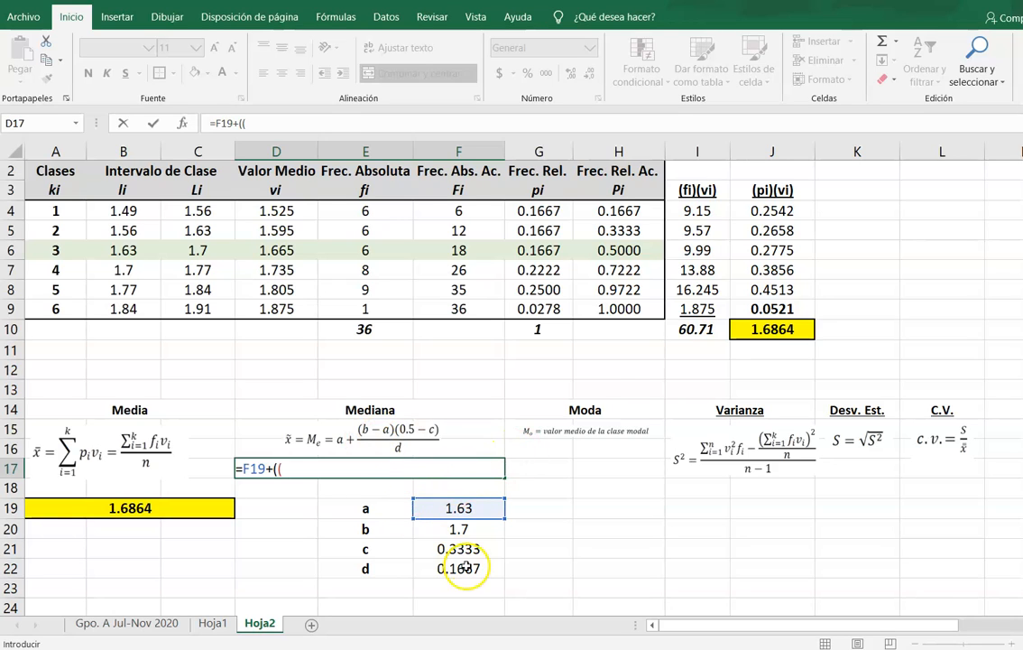
{"action": "left_click", "coordinate": [477, 528]}
{"action": "type", "text": "-"}
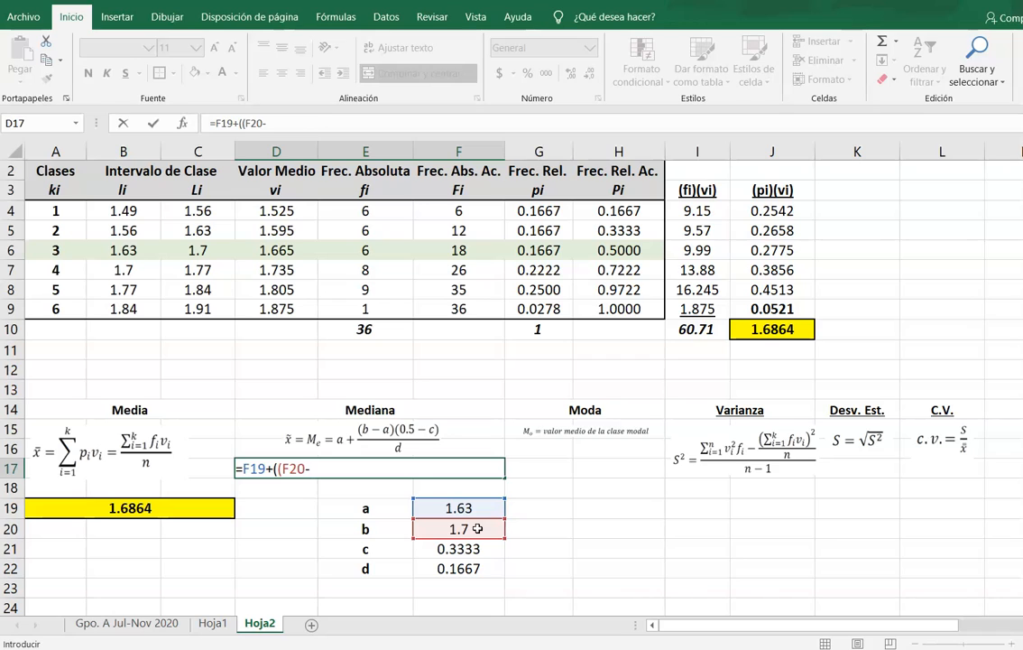
{"action": "left_click", "coordinate": [472, 508]}
{"action": "type", "text": ")"}
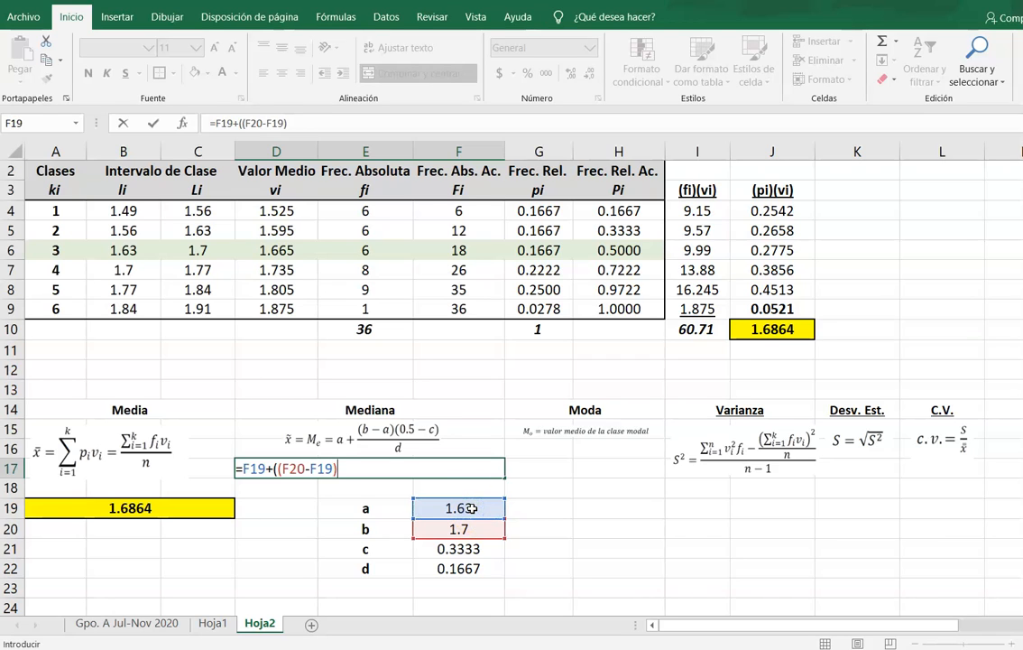
{"action": "type", "text": "*(0.5-"}
{"action": "left_click", "coordinate": [495, 551]}
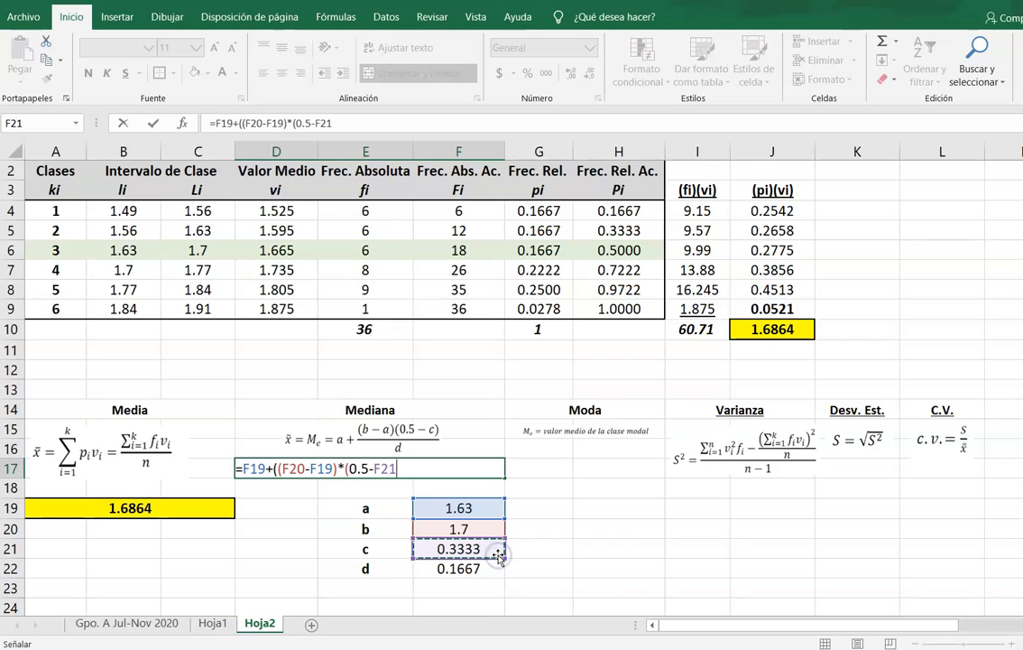
{"action": "type", "text": "))/"}
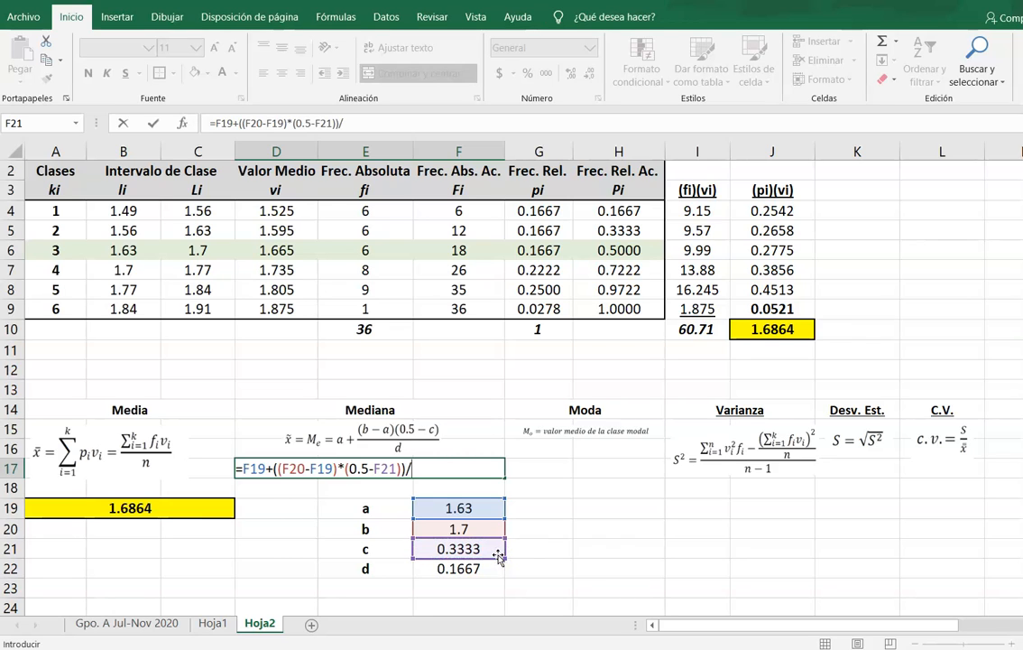
{"action": "left_click", "coordinate": [451, 568]}
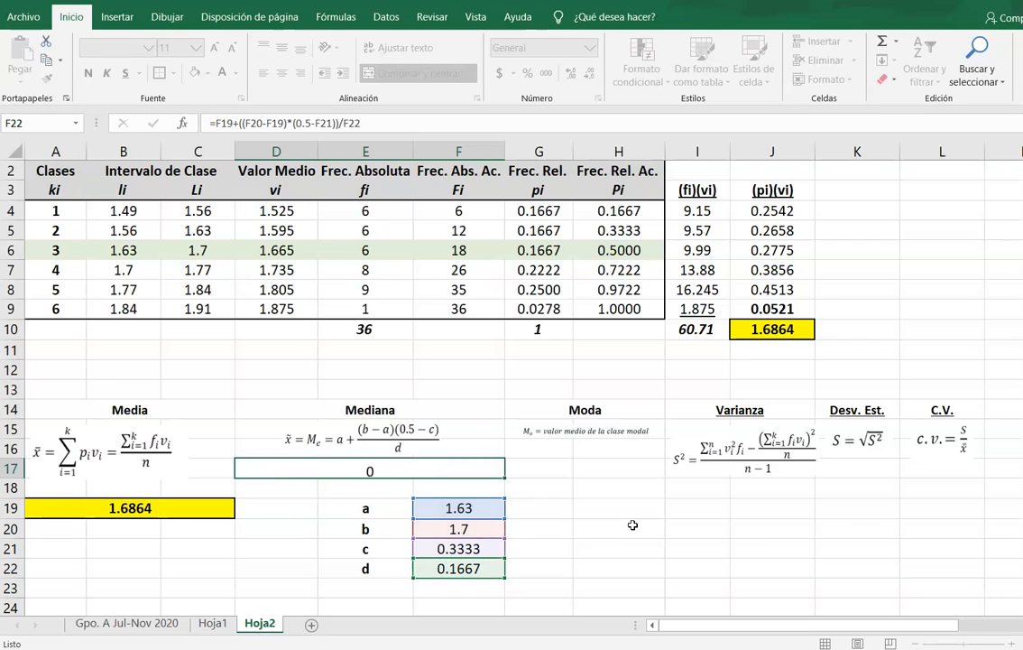
{"action": "key", "text": "ctrl+Return"}
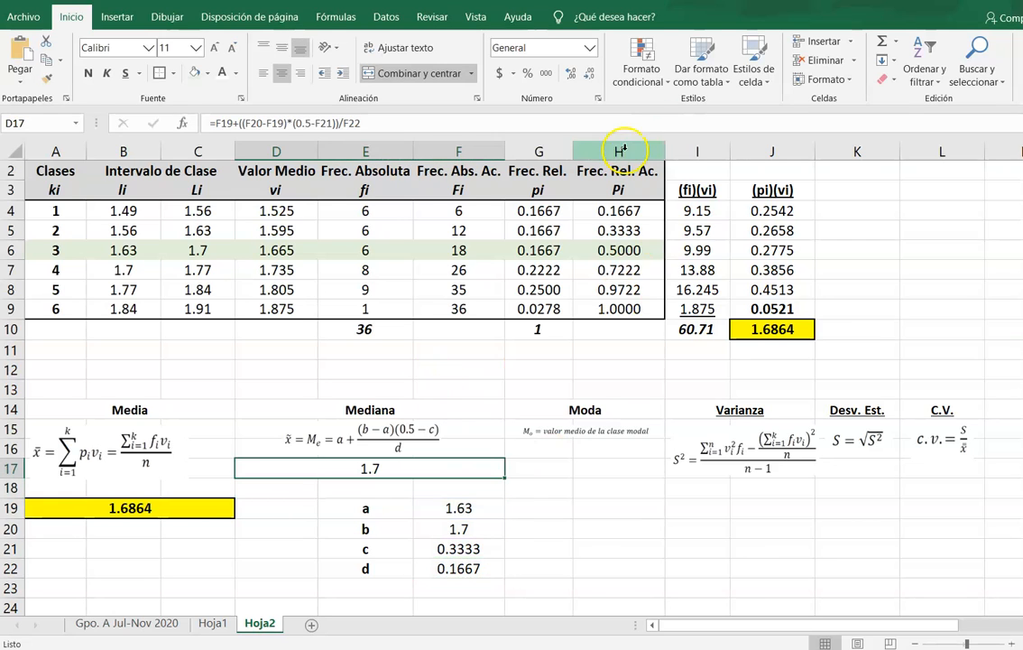
- Format the median result in D17 with four decimals, an outside border, yellow fill and bold text
{"action": "left_click", "coordinate": [571, 76]}
{"action": "left_click", "coordinate": [571, 76]}
{"action": "left_click", "coordinate": [571, 77]}
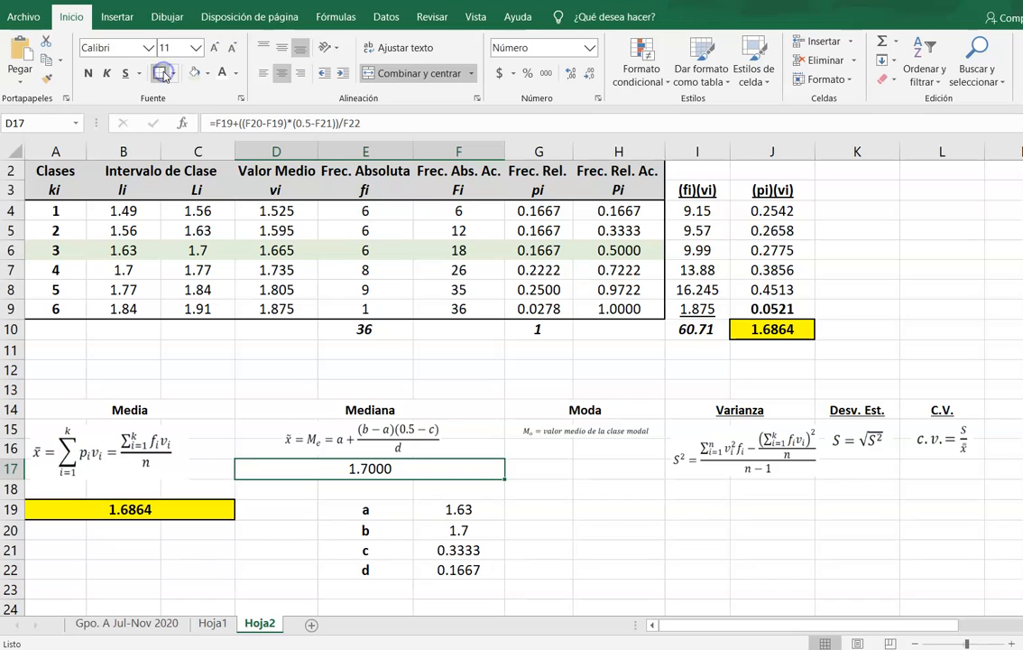
{"action": "left_click", "coordinate": [206, 74]}
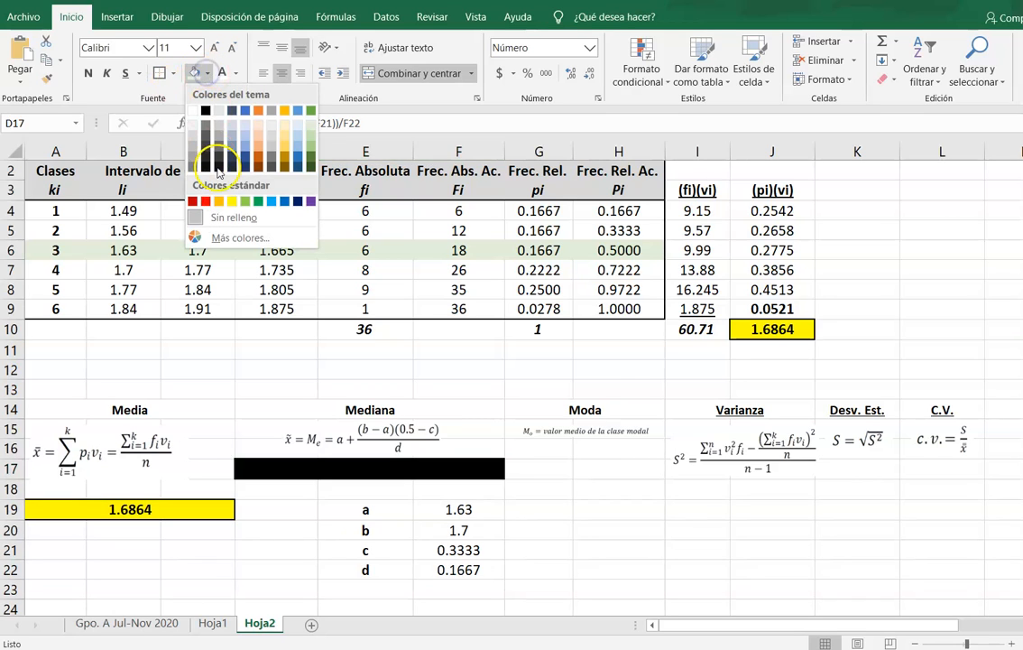
{"action": "left_click", "coordinate": [231, 200]}
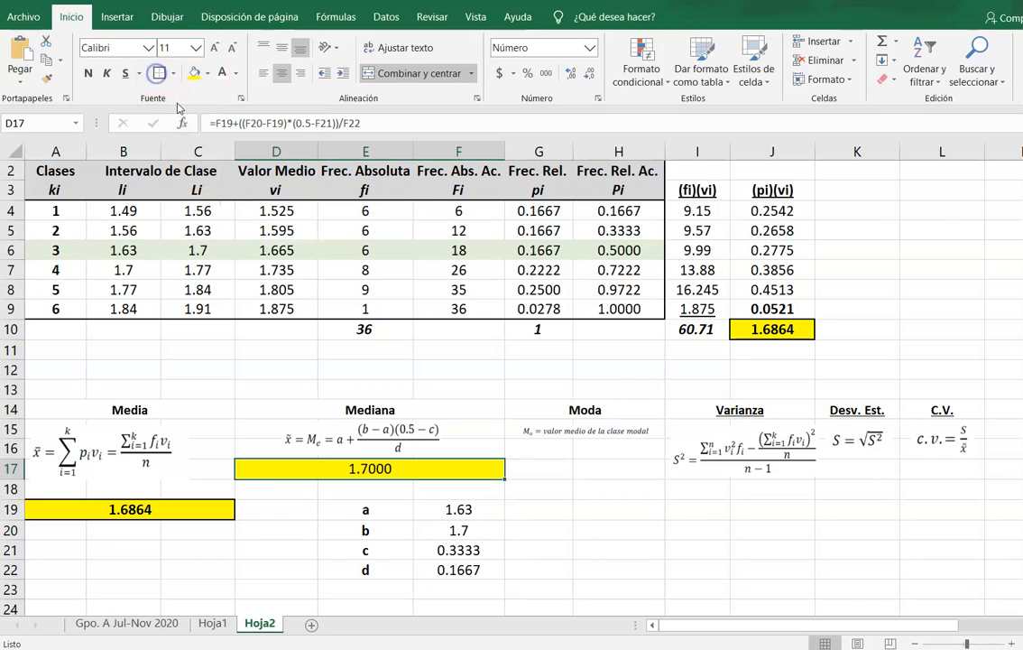
{"action": "left_click", "coordinate": [88, 73]}
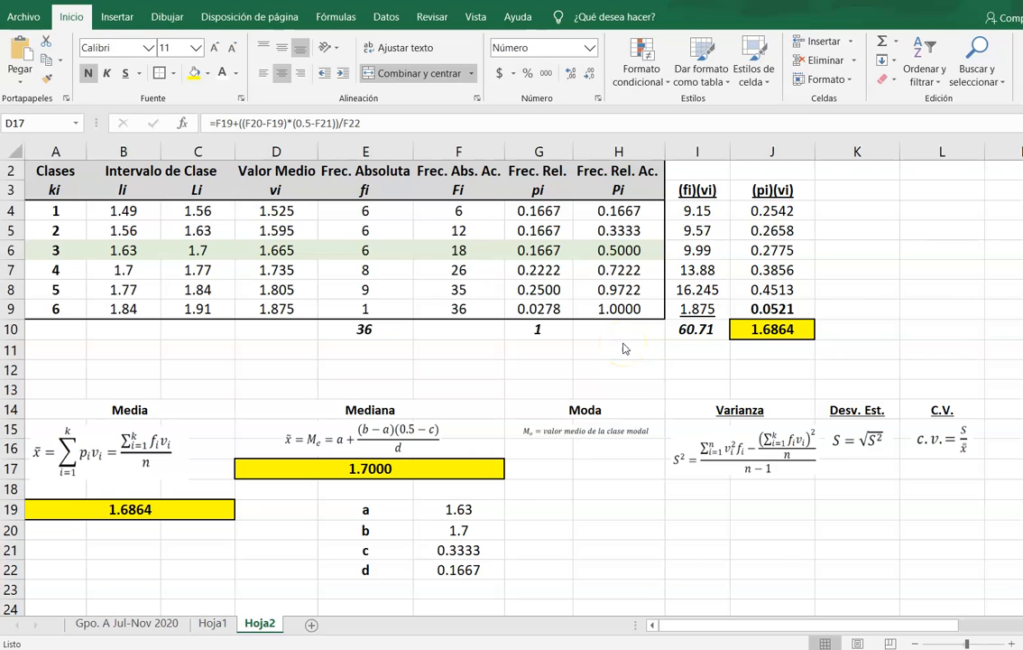
- Switch to the Word document, read the MODA formula and modal class definition, and return to the Excel workbook
{"action": "key", "text": "alt+Tab"}
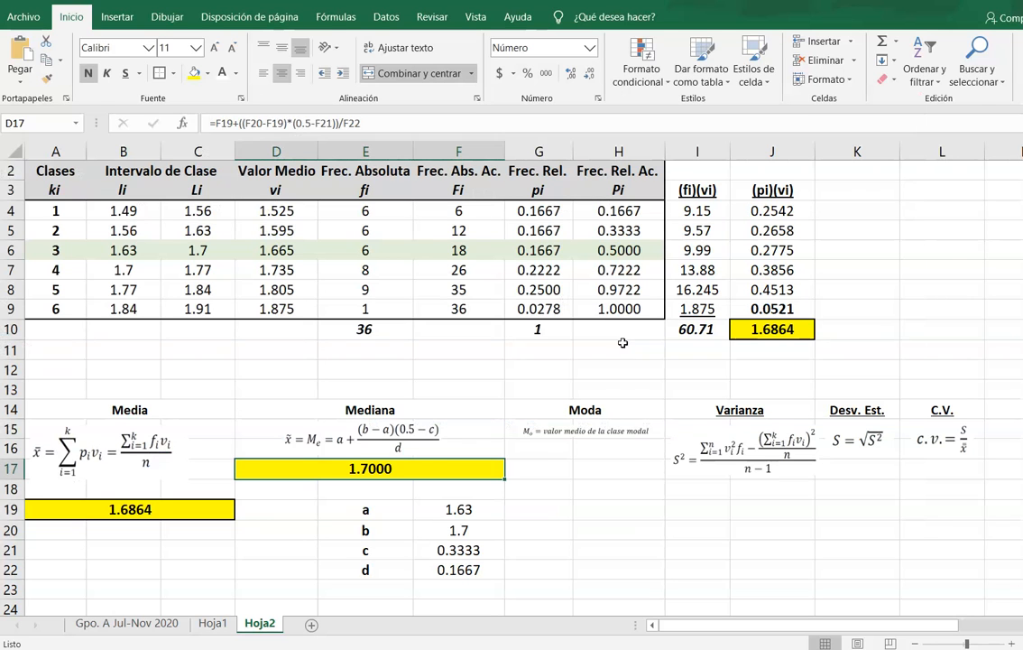
{"action": "key", "text": "alt+Tab"}
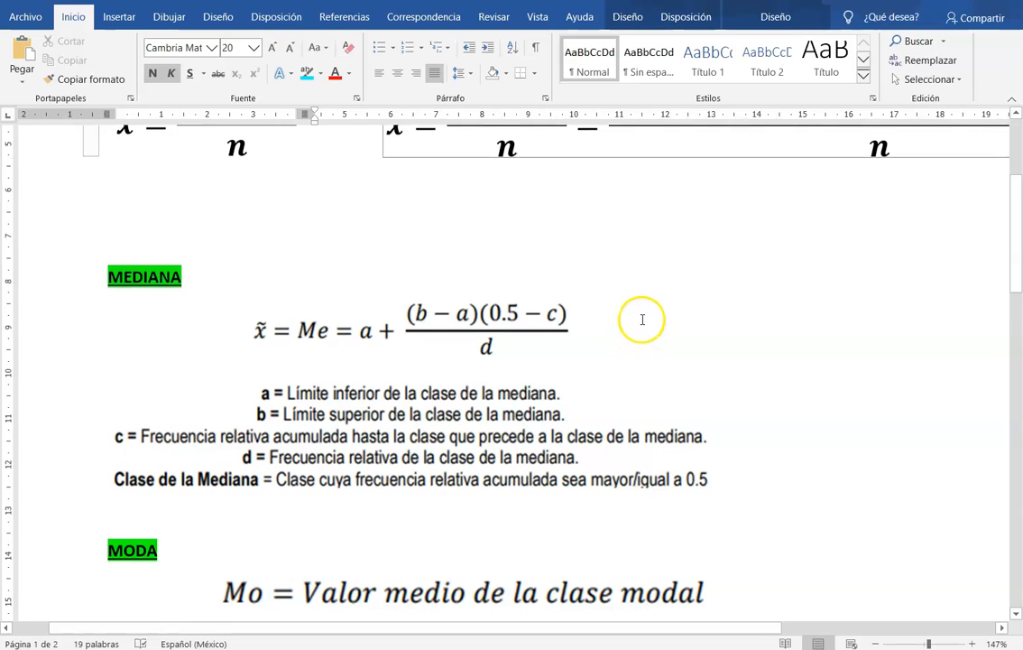
{"action": "scroll", "coordinate": [642, 320], "scroll_direction": "down", "scroll_amount": 5}
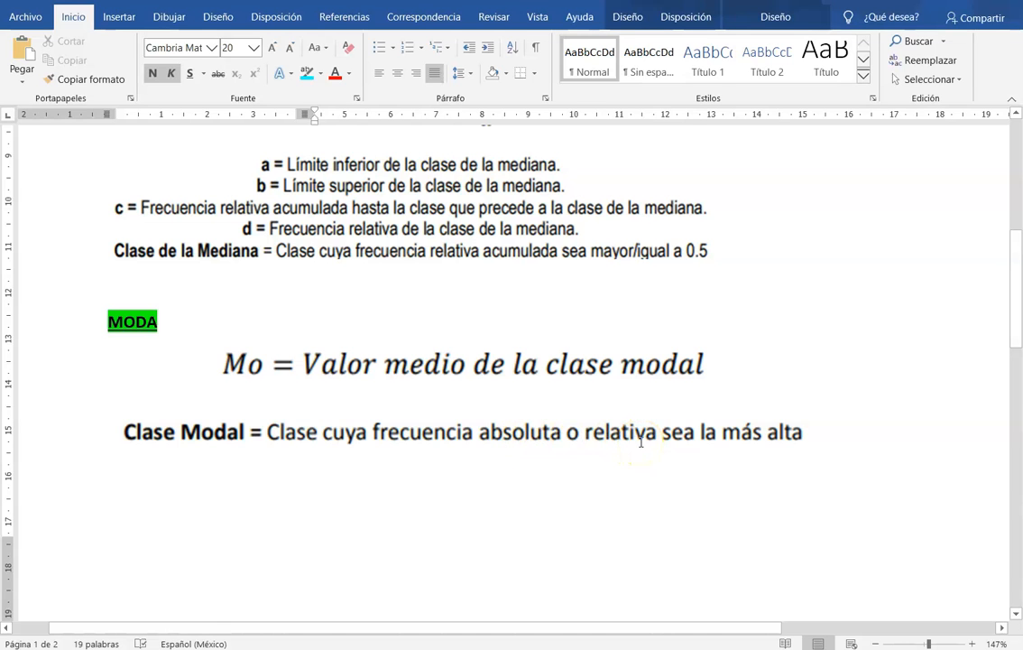
{"action": "key", "text": "alt+Tab"}
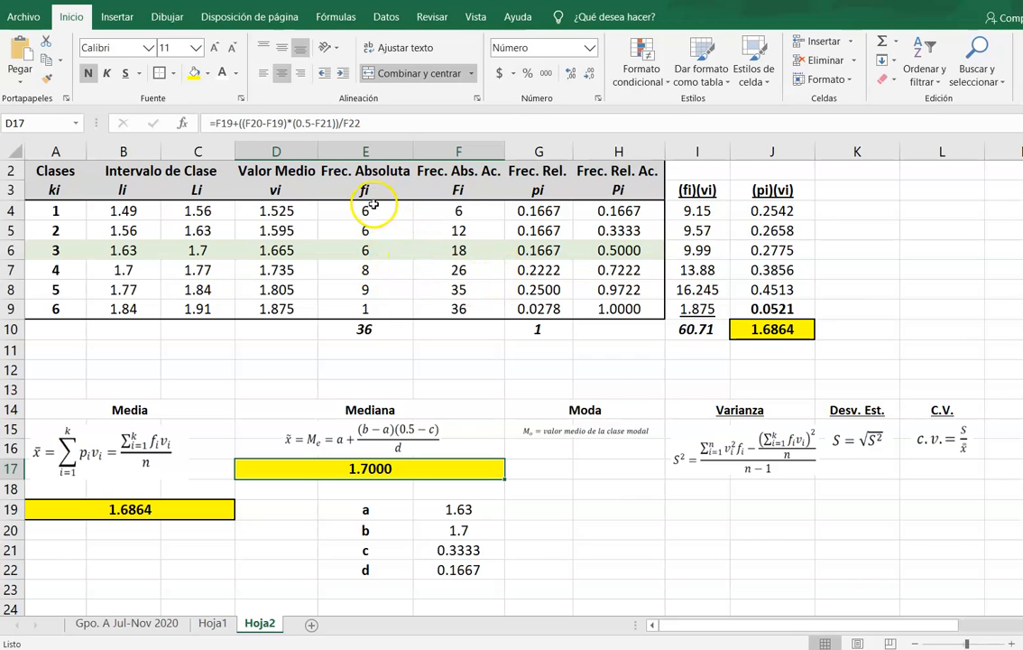
- Identify the class with the highest absolute frequency and shade its row, A8:H8, with a light orange fill
{"action": "left_click_drag", "start_coordinate": [379, 208], "coordinate": [385, 305]}
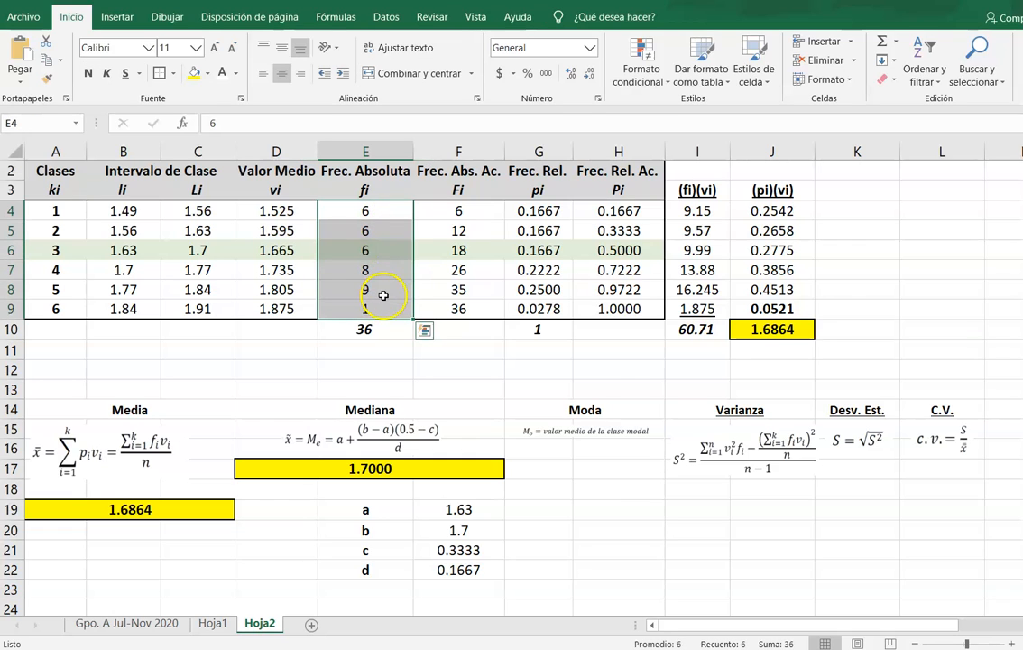
{"action": "left_click", "coordinate": [373, 290]}
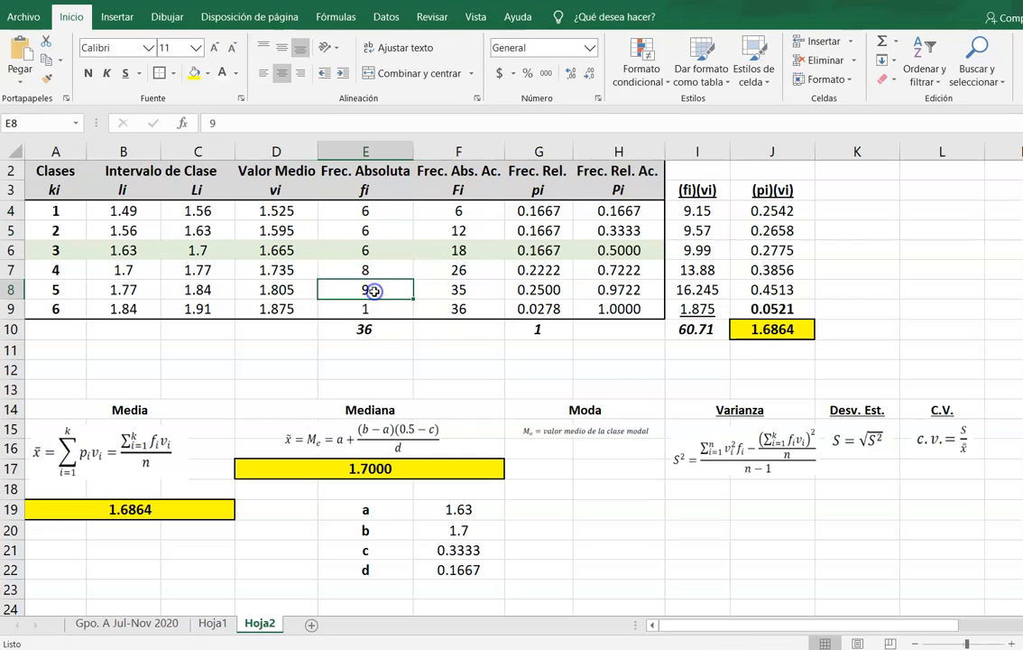
{"action": "left_click_drag", "start_coordinate": [72, 290], "coordinate": [603, 287]}
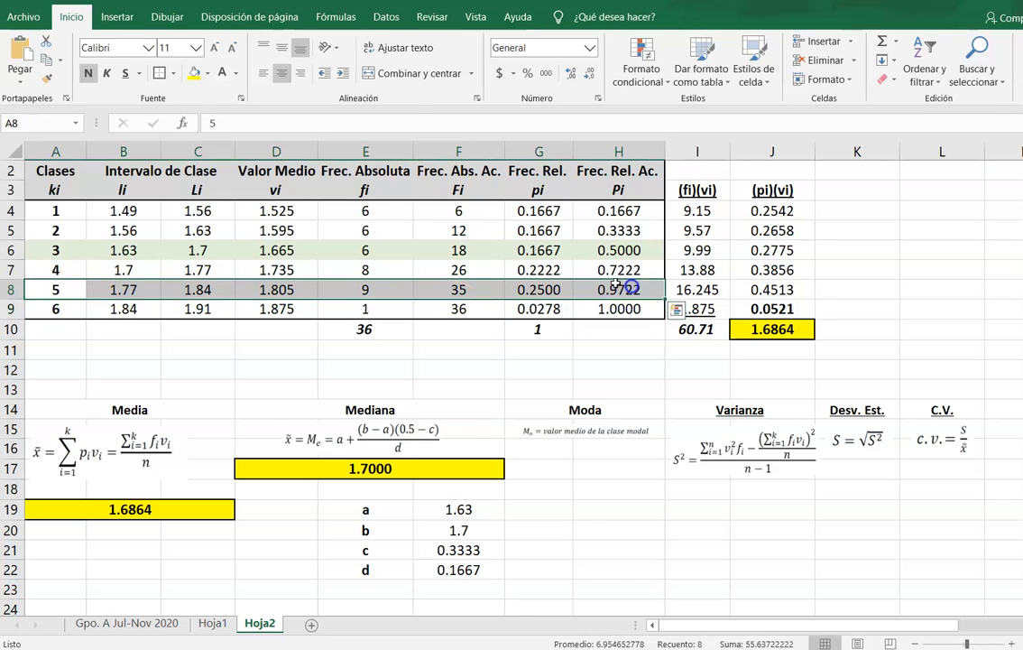
{"action": "left_click", "coordinate": [208, 73]}
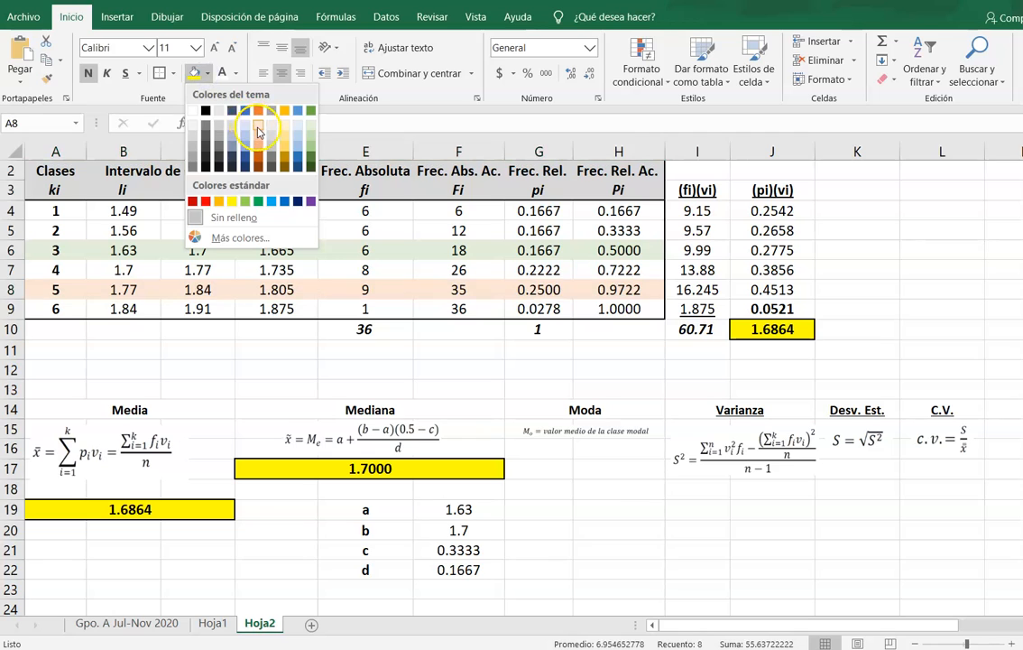
{"action": "left_click", "coordinate": [258, 125]}
{"action": "left_click", "coordinate": [327, 333]}
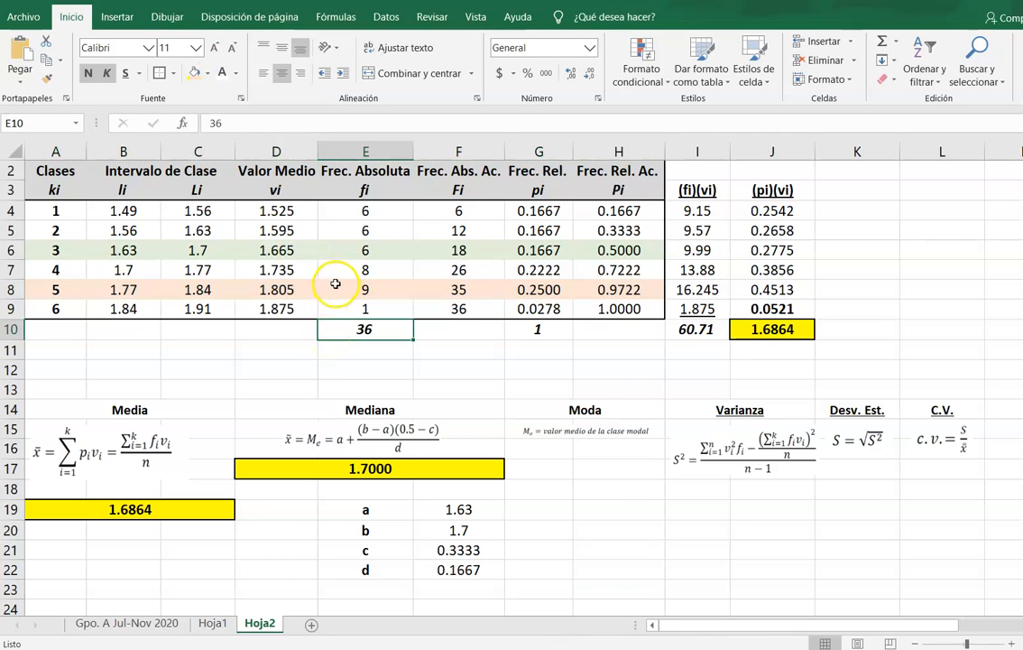
{"action": "left_click_drag", "start_coordinate": [42, 289], "coordinate": [598, 297]}
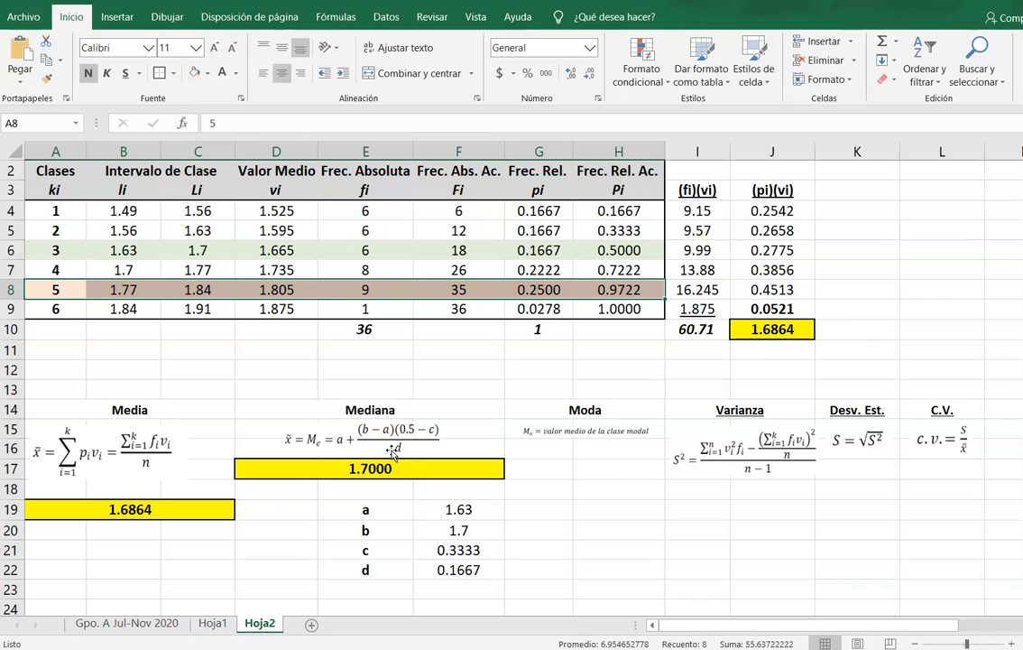
{"action": "left_click", "coordinate": [309, 344]}
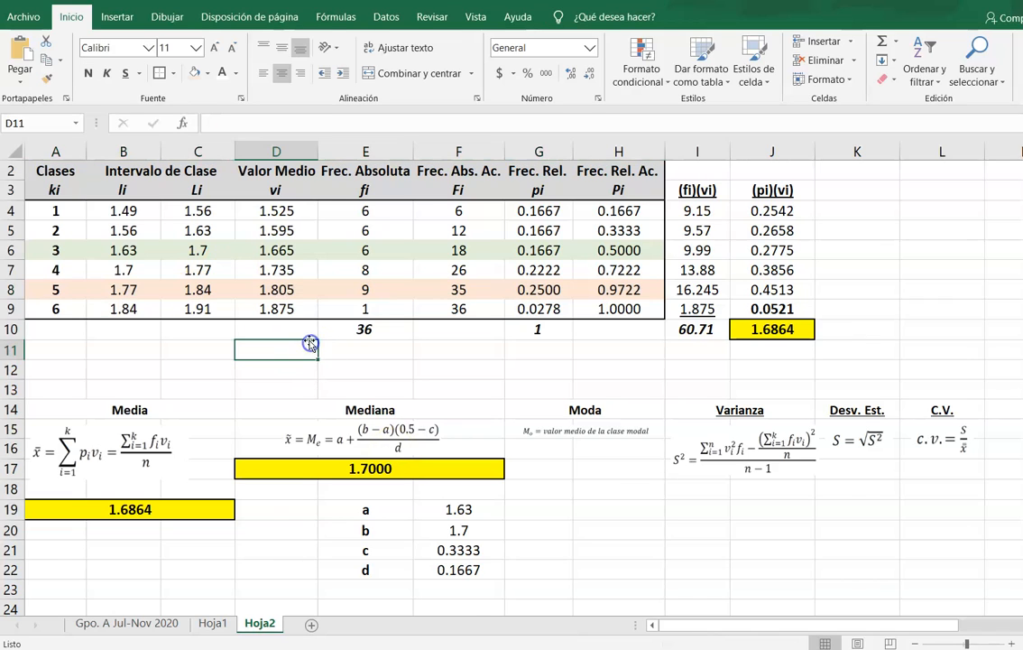
- Merge and centre G16:H16 below the Moda formula and enter the modal class midpoint as 1.805 (9 Rep.)
{"action": "left_click", "coordinate": [279, 290]}
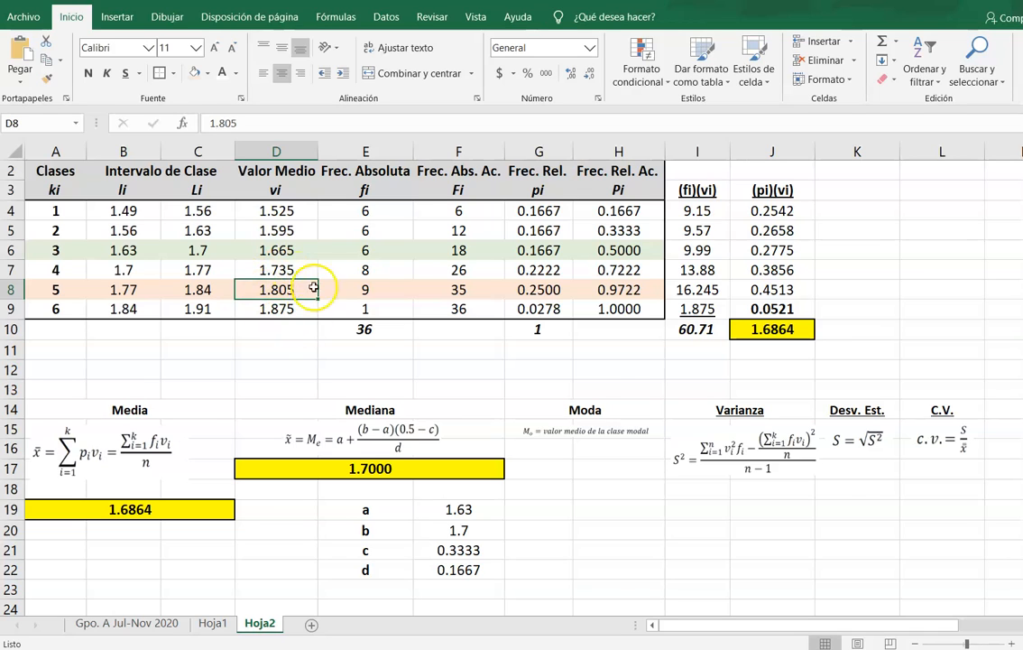
{"action": "left_click", "coordinate": [558, 446]}
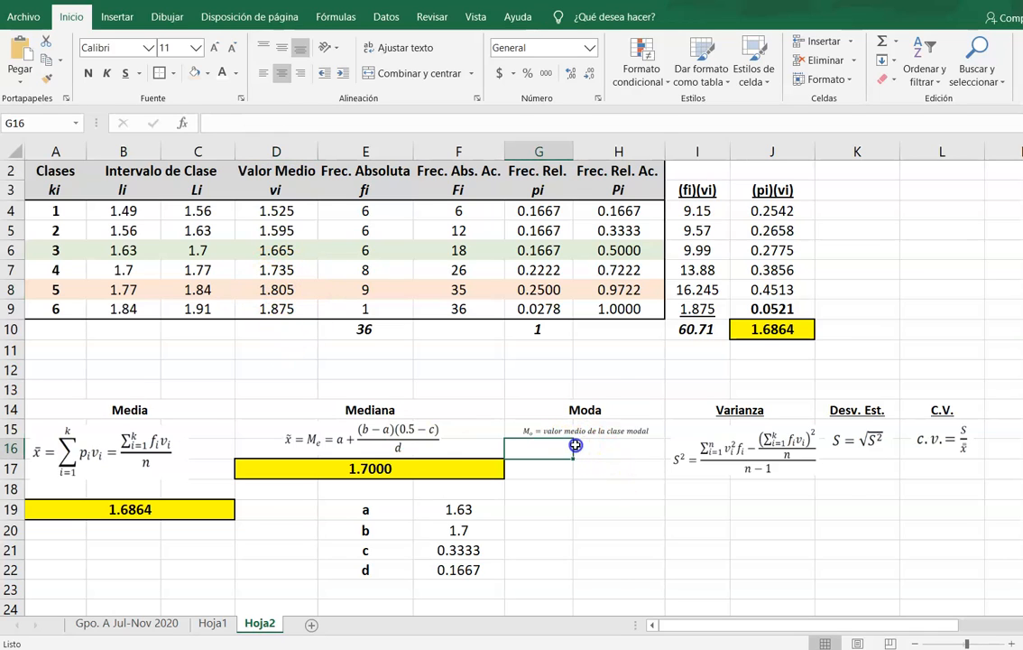
{"action": "left_click_drag", "start_coordinate": [575, 446], "coordinate": [598, 441]}
{"action": "left_click", "coordinate": [410, 72]}
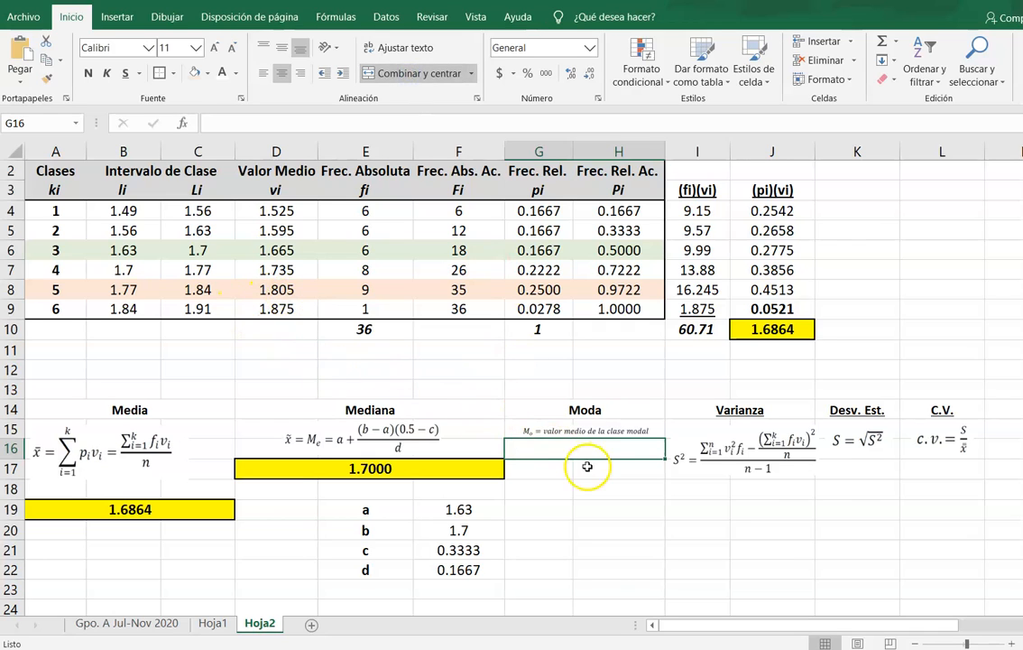
{"action": "left_click", "coordinate": [585, 431]}
{"action": "left_click", "coordinate": [582, 449]}
{"action": "type", "text": "1.805 (9 Rep.)"}
{"action": "key", "text": "Return"}
- Format the mode result in G16 with bold text, an outside border and yellow fill
{"action": "left_click", "coordinate": [574, 451]}
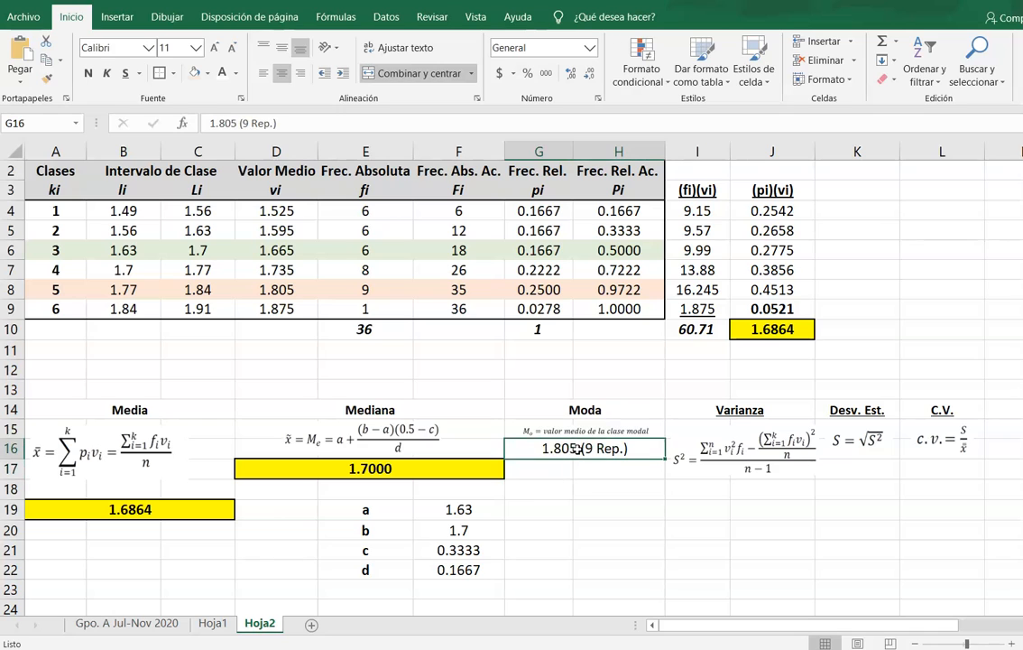
{"action": "key", "text": "ctrl+n"}
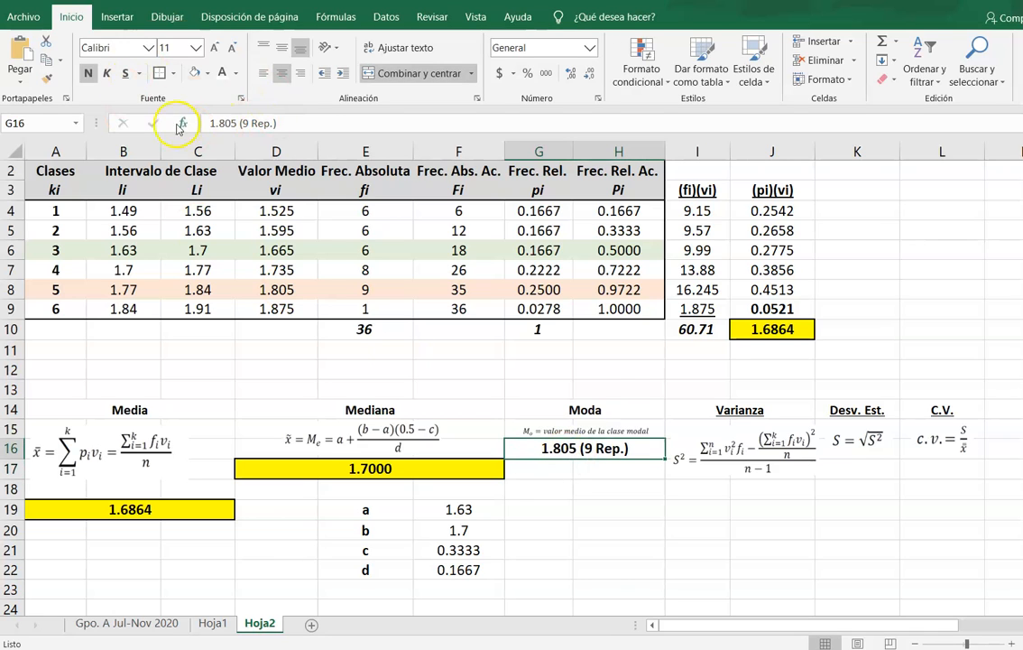
{"action": "left_click", "coordinate": [160, 77]}
{"action": "left_click", "coordinate": [207, 73]}
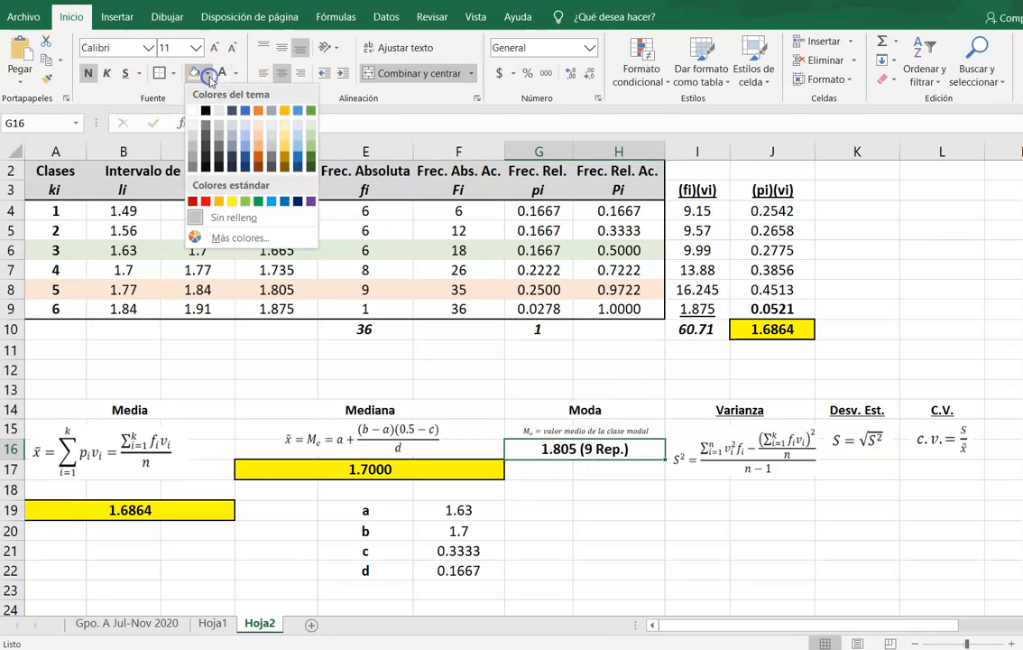
{"action": "left_click", "coordinate": [231, 202]}
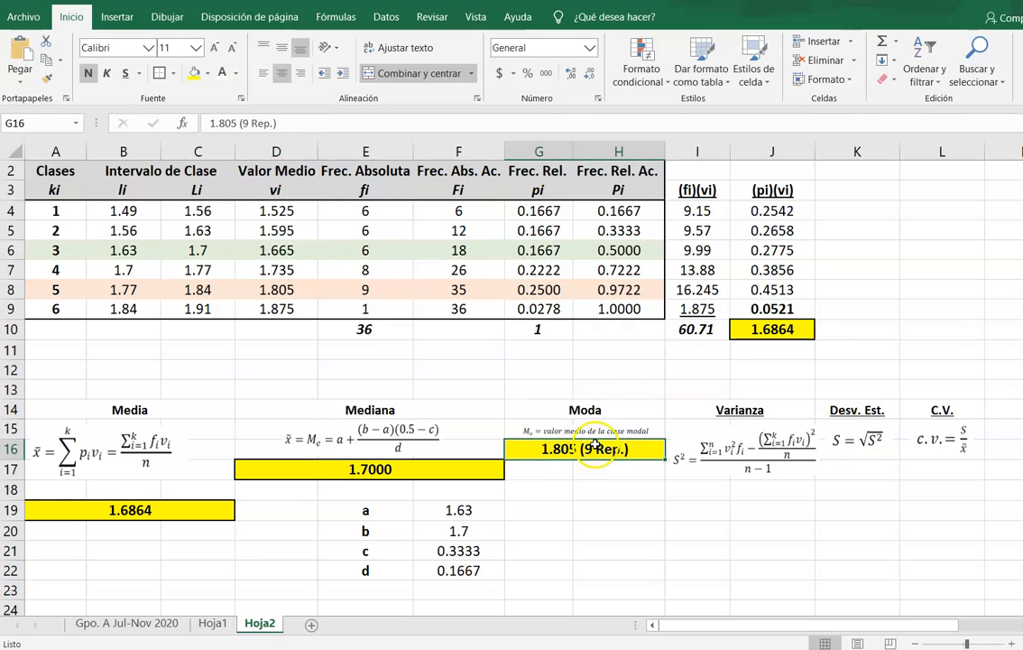
{"action": "left_click", "coordinate": [598, 490]}
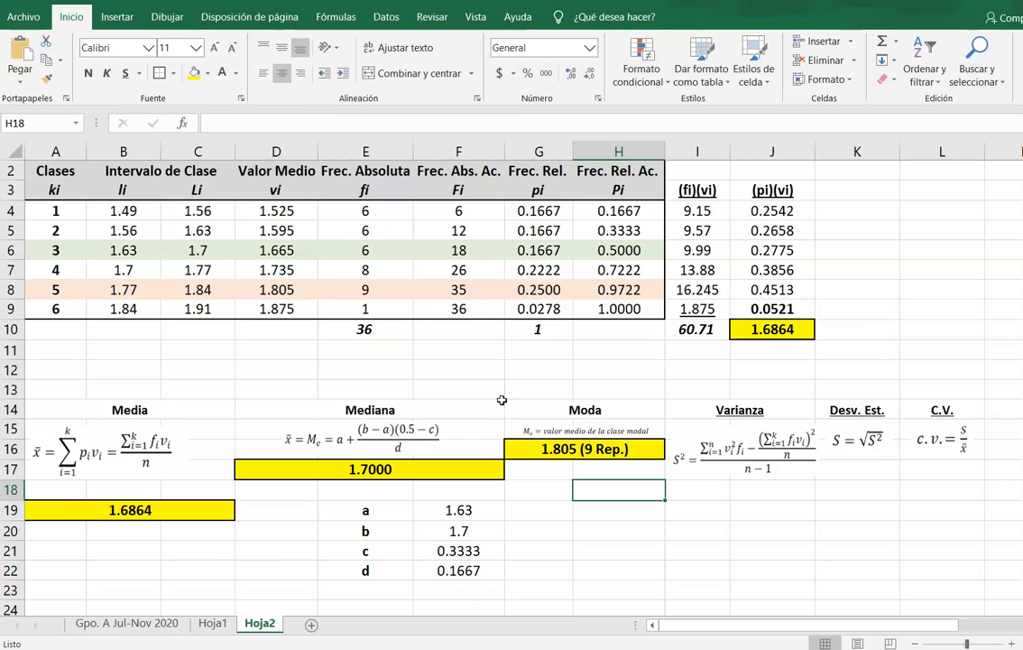
- Switch to the Word document and read the VARIANZA formula with its definitions of vi and fi
{"action": "key", "text": "alt+Tab"}
{"action": "scroll", "coordinate": [501, 341], "scroll_direction": "down", "scroll_amount": 7}
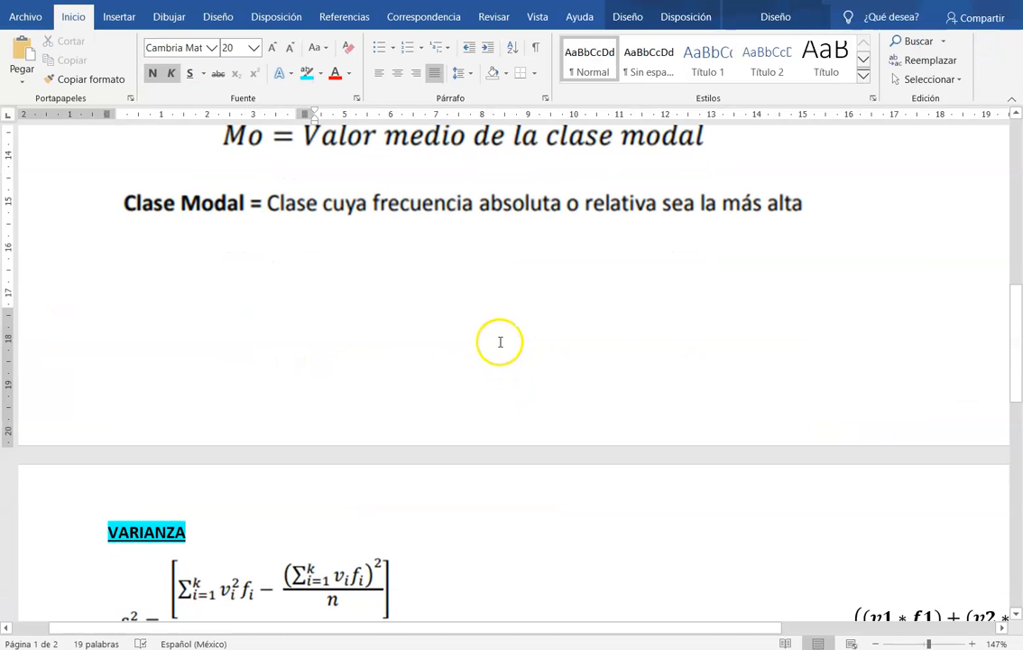
{"action": "scroll", "coordinate": [501, 337], "scroll_direction": "down", "scroll_amount": 1}
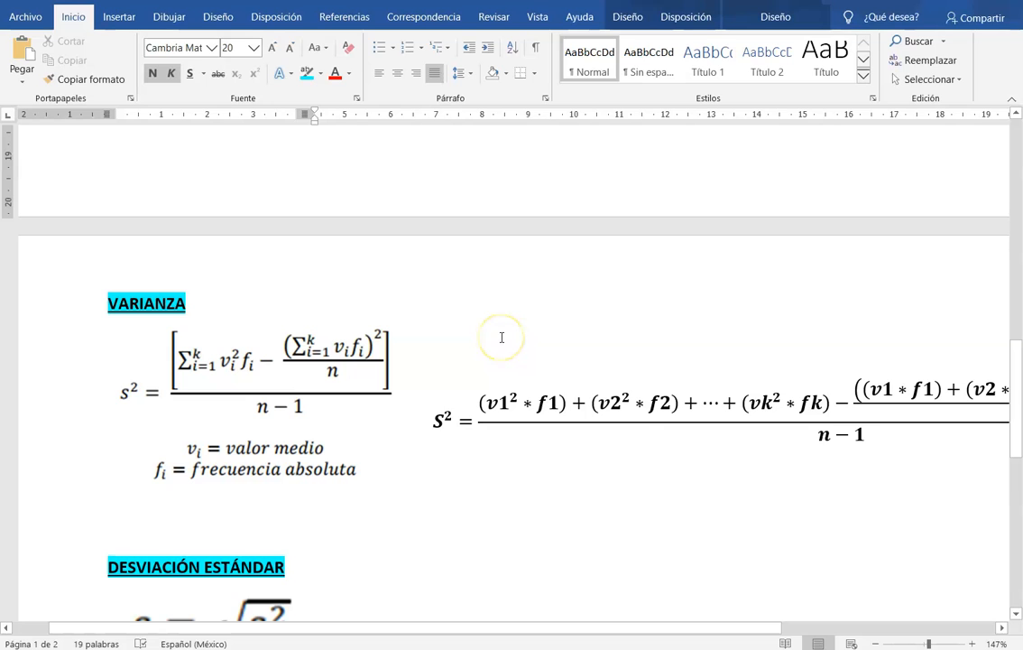
{"action": "scroll", "coordinate": [502, 338], "scroll_direction": "down", "scroll_amount": 2, "text": "ctrl"}
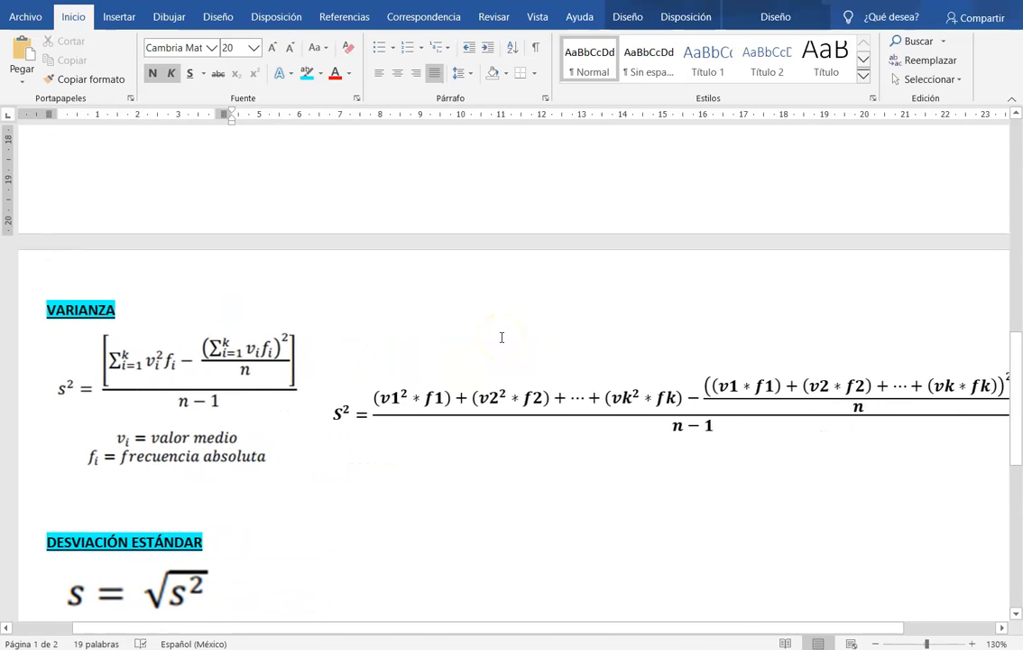
{"action": "scroll", "coordinate": [502, 337], "scroll_direction": "left", "scroll_amount": 2}
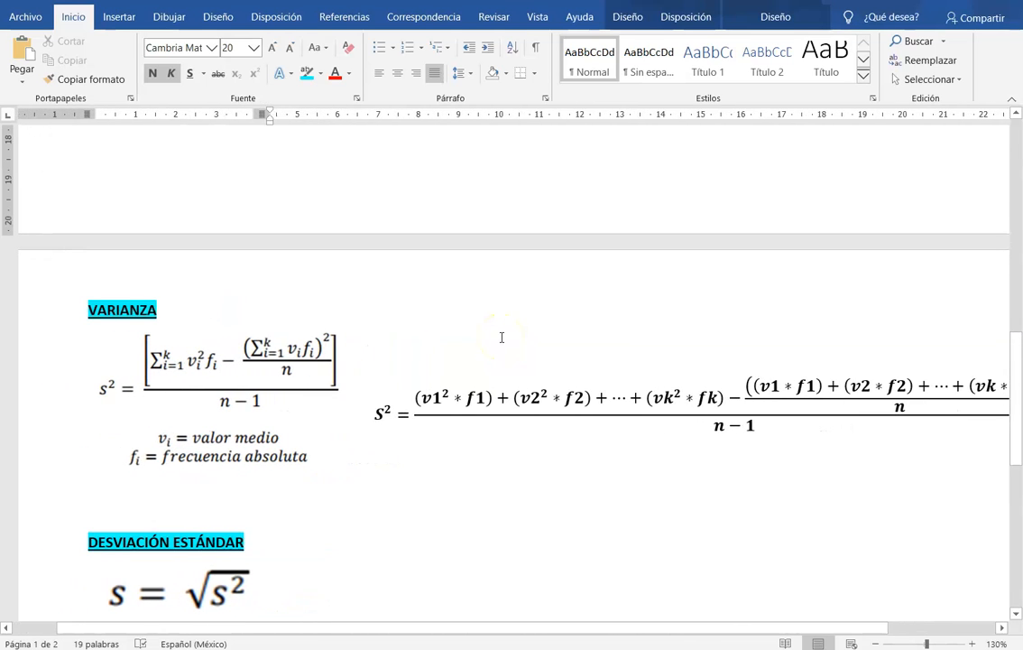
{"action": "scroll", "coordinate": [501, 337], "scroll_direction": "down", "scroll_amount": 2, "text": "ctrl"}
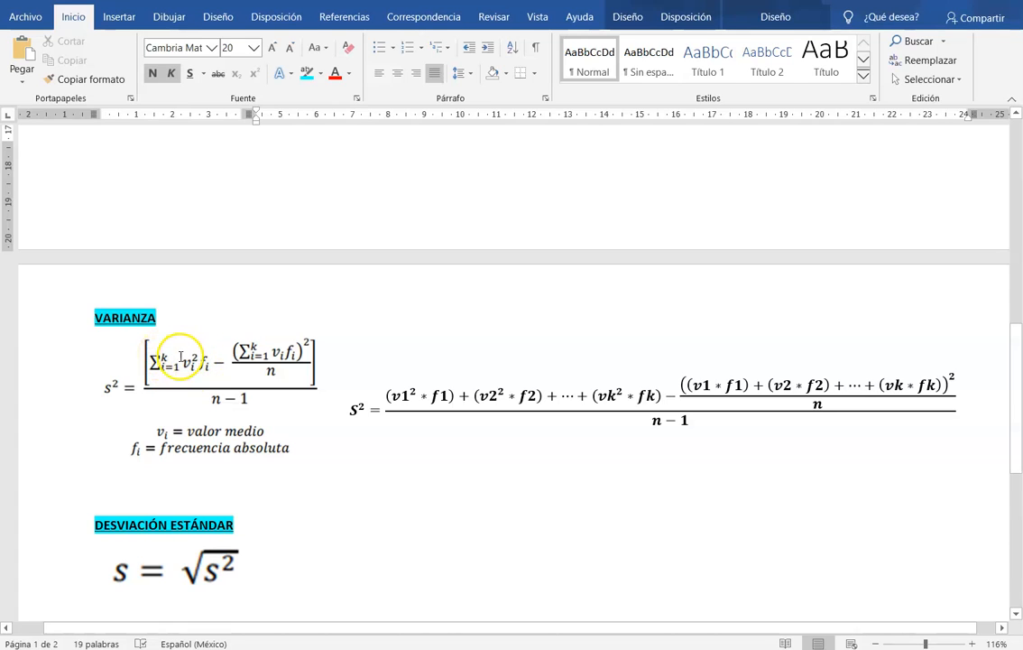
{"action": "left_click", "coordinate": [207, 363]}
- Examine the expanded variance formula up close, including the squared sum of vi*fi over n and the n-1 denominator
{"action": "scroll", "coordinate": [239, 415], "scroll_direction": "up", "scroll_amount": 5}
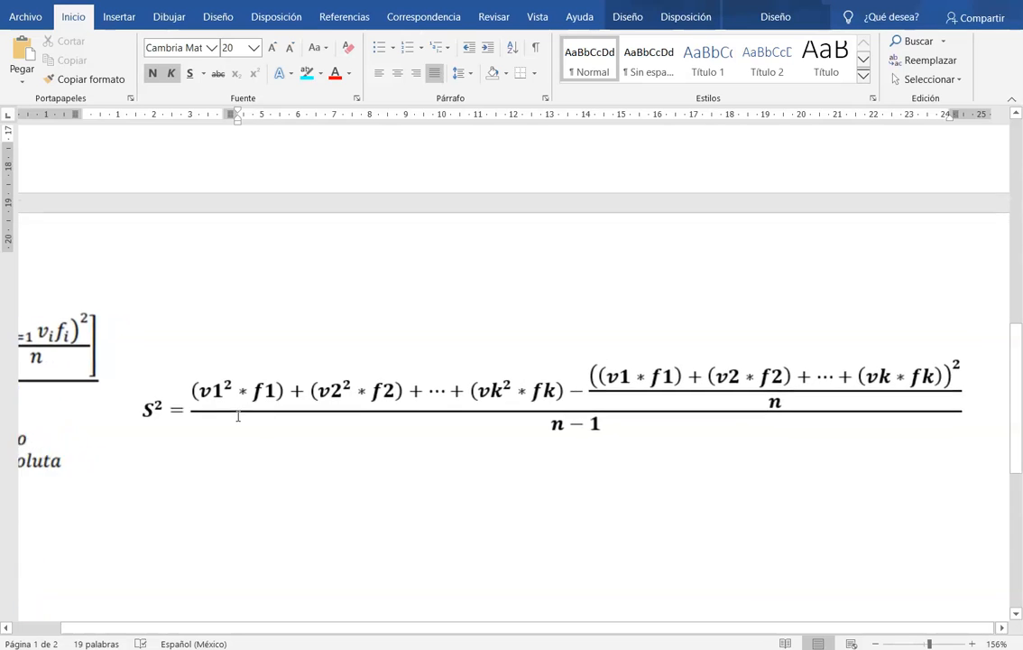
{"action": "scroll", "coordinate": [238, 415], "scroll_direction": "up", "scroll_amount": 1}
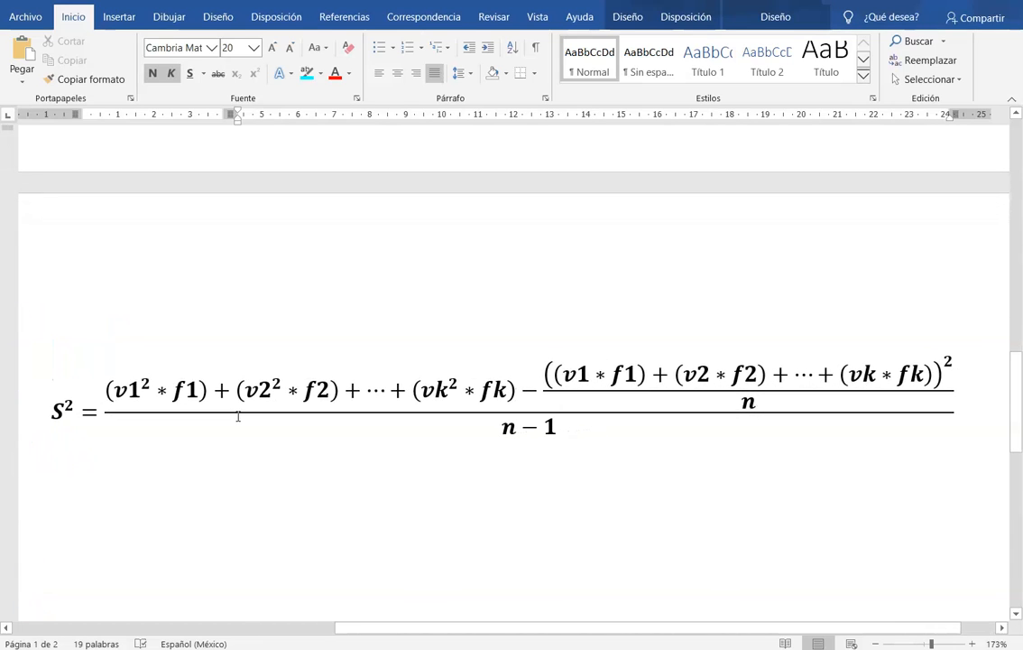
{"action": "left_click", "coordinate": [238, 424]}
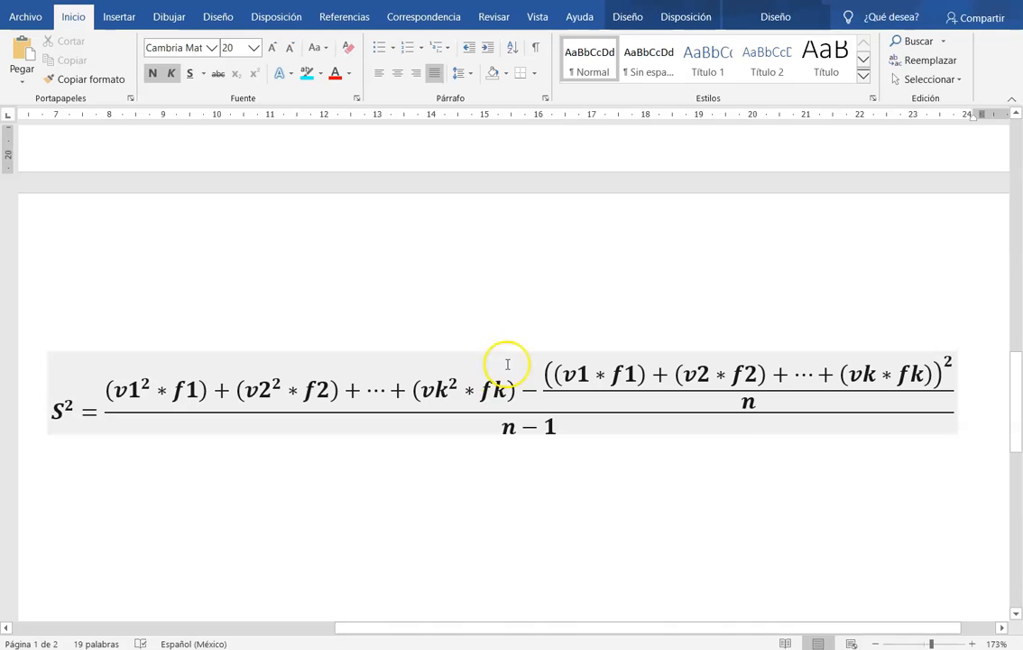
{"action": "left_click_drag", "start_coordinate": [552, 372], "coordinate": [848, 371]}
{"action": "double_click", "coordinate": [573, 375]}
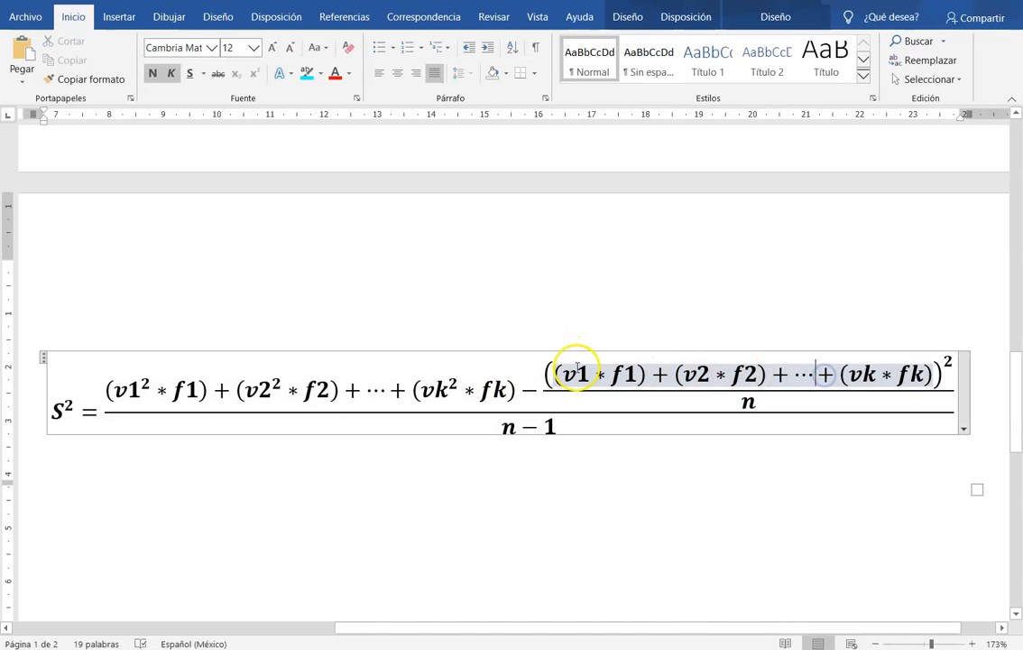
{"action": "left_click_drag", "start_coordinate": [573, 379], "coordinate": [886, 385]}
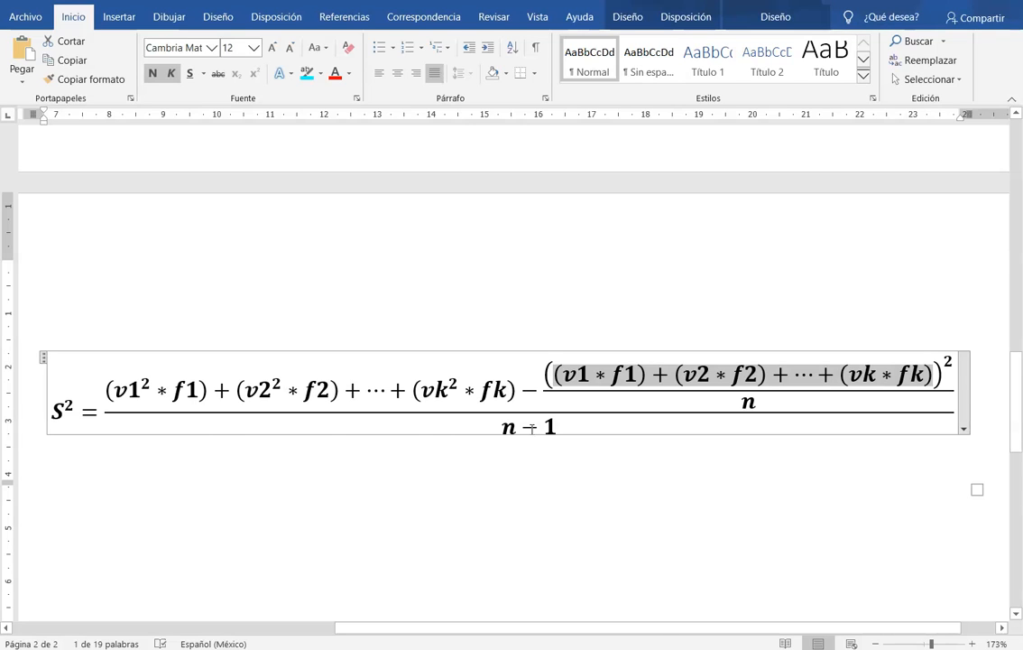
{"action": "scroll", "coordinate": [532, 429], "scroll_direction": "up", "scroll_amount": 1}
{"action": "scroll", "coordinate": [532, 428], "scroll_direction": "down", "scroll_amount": 2}
{"action": "left_click", "coordinate": [493, 335]}
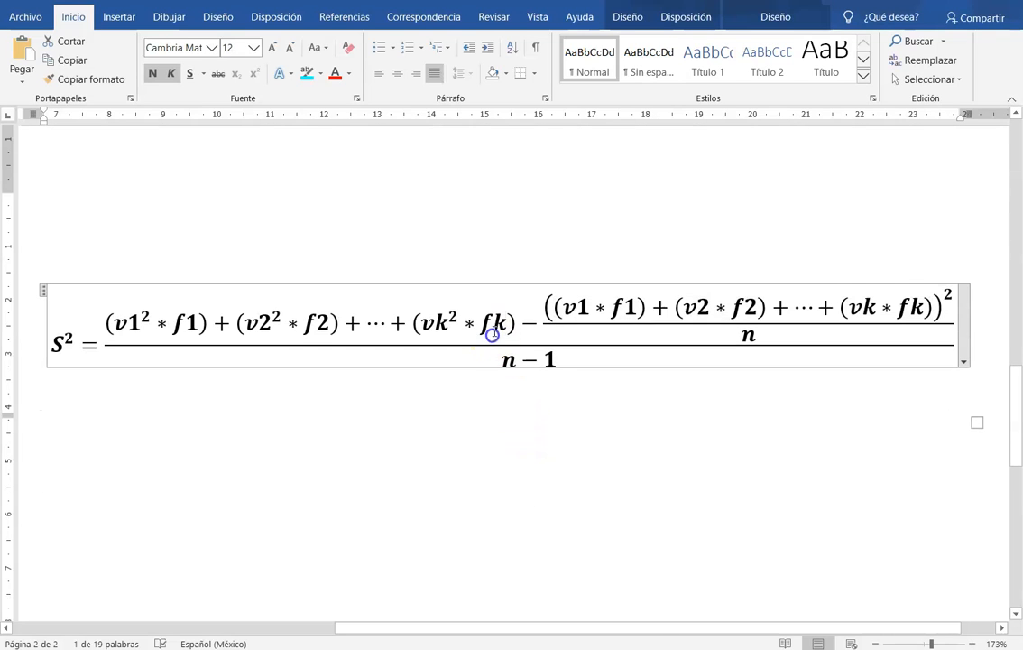
{"action": "left_click", "coordinate": [553, 331]}
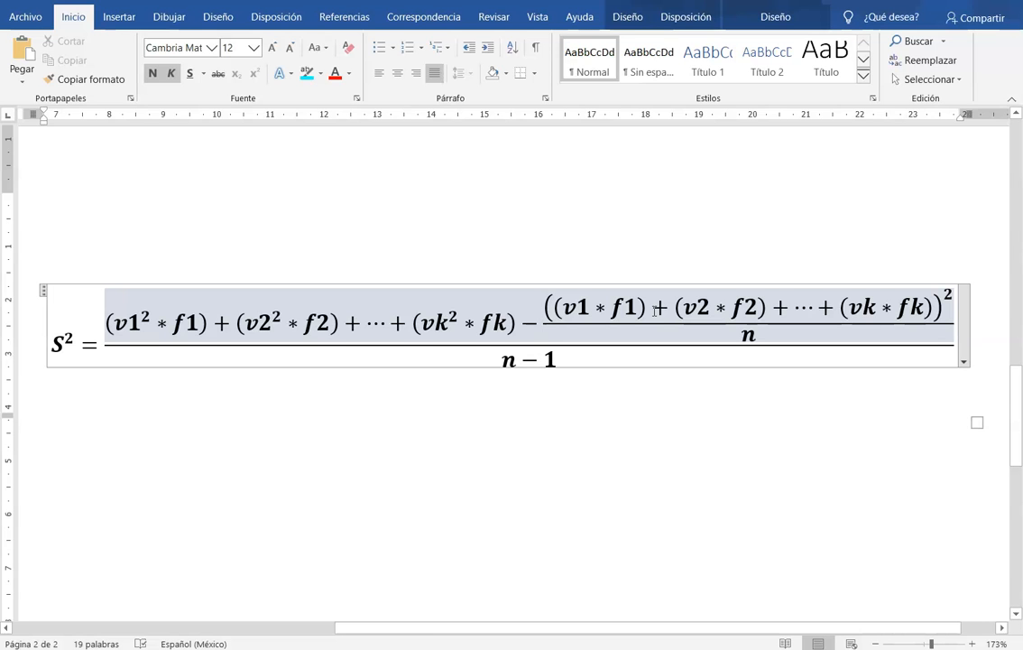
- Return to the Excel workbook and add the bold, underlined column heading (vi^2)(fi) in K3
{"action": "key", "text": "alt+Tab"}
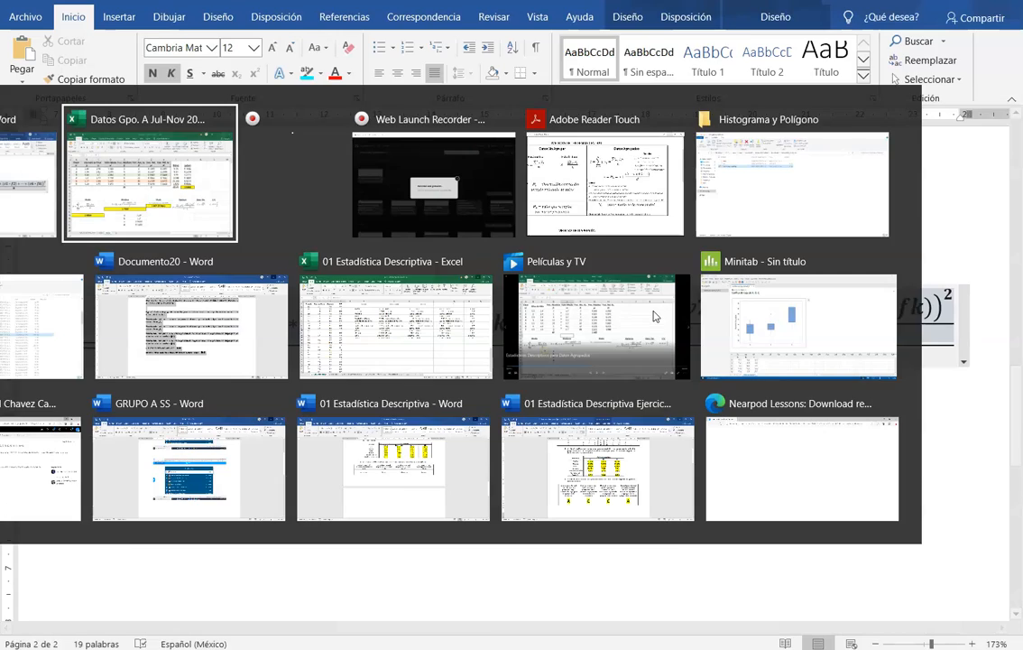
{"action": "left_click", "coordinate": [862, 188]}
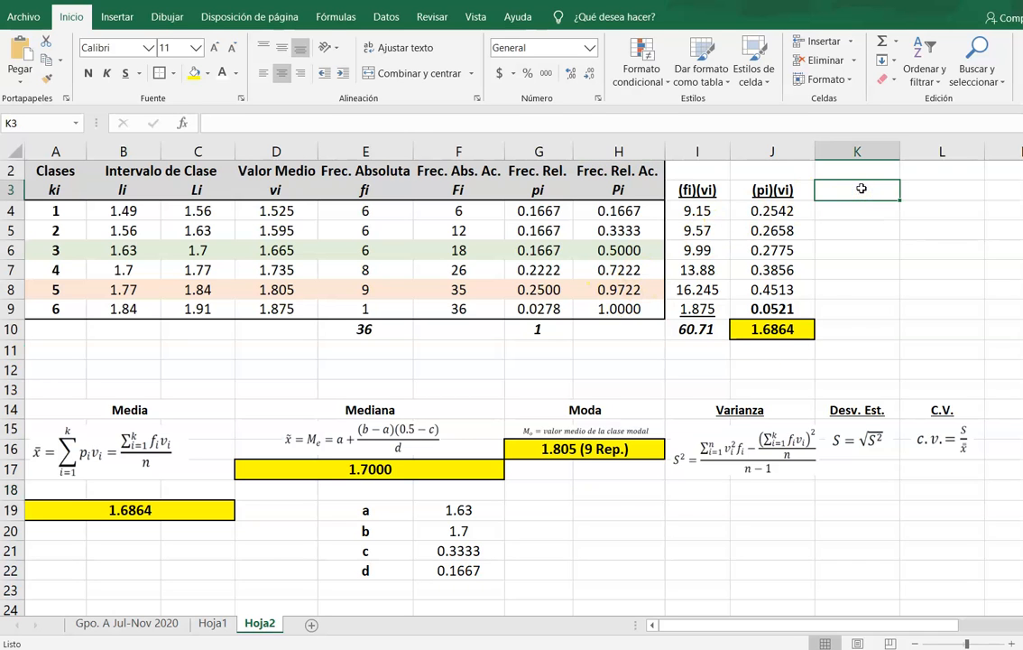
{"action": "scroll", "coordinate": [861, 188], "scroll_direction": "up", "scroll_amount": 3}
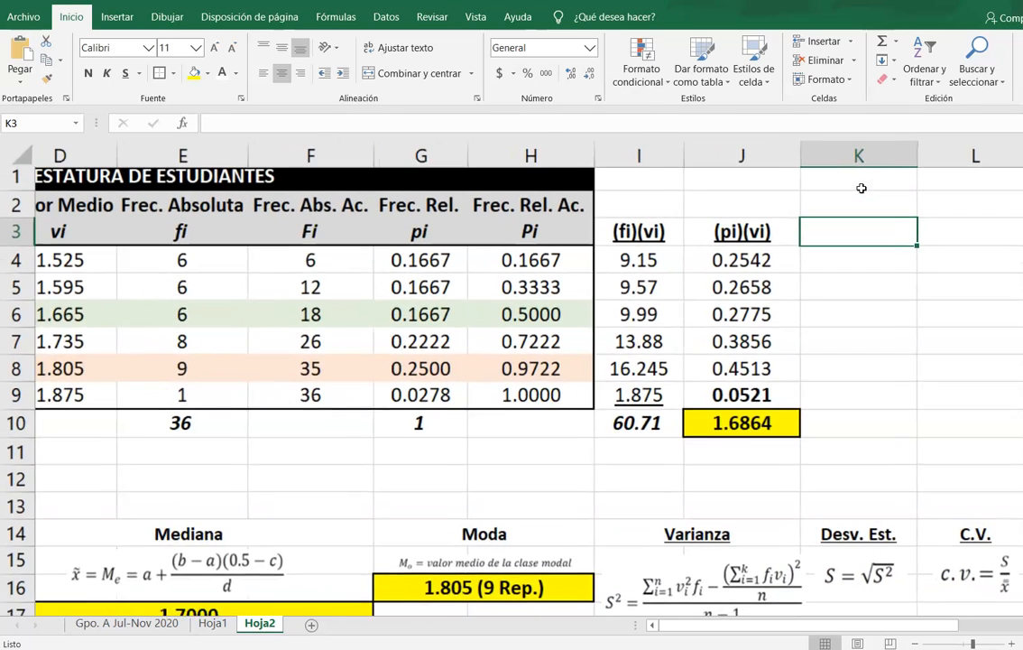
{"action": "scroll", "coordinate": [861, 189], "scroll_direction": "up", "scroll_amount": 2}
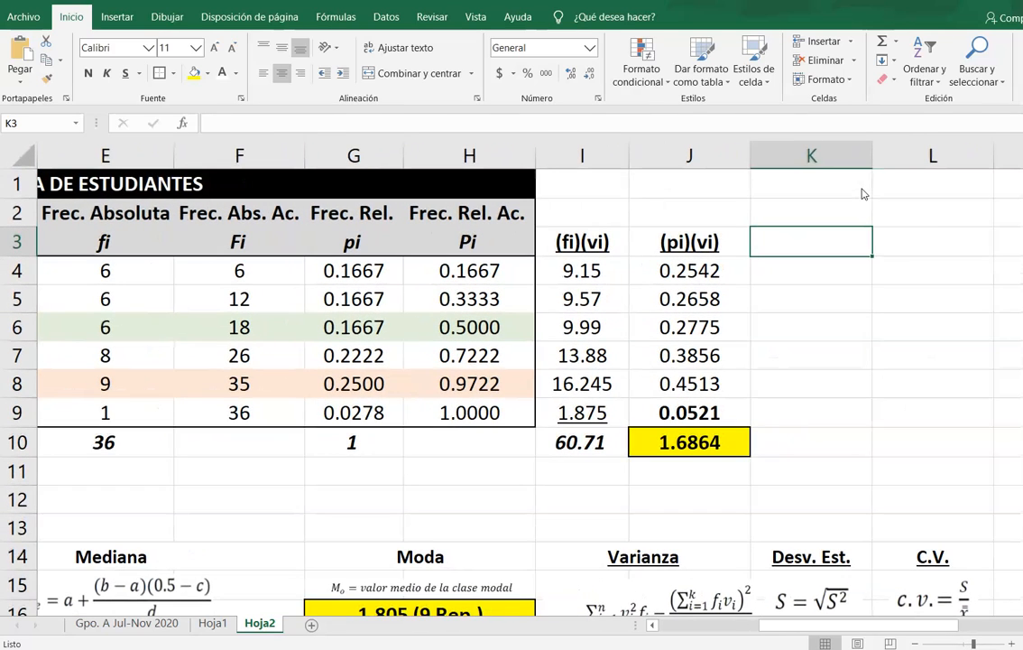
{"action": "type", "text": "(vi^2)(fi"}
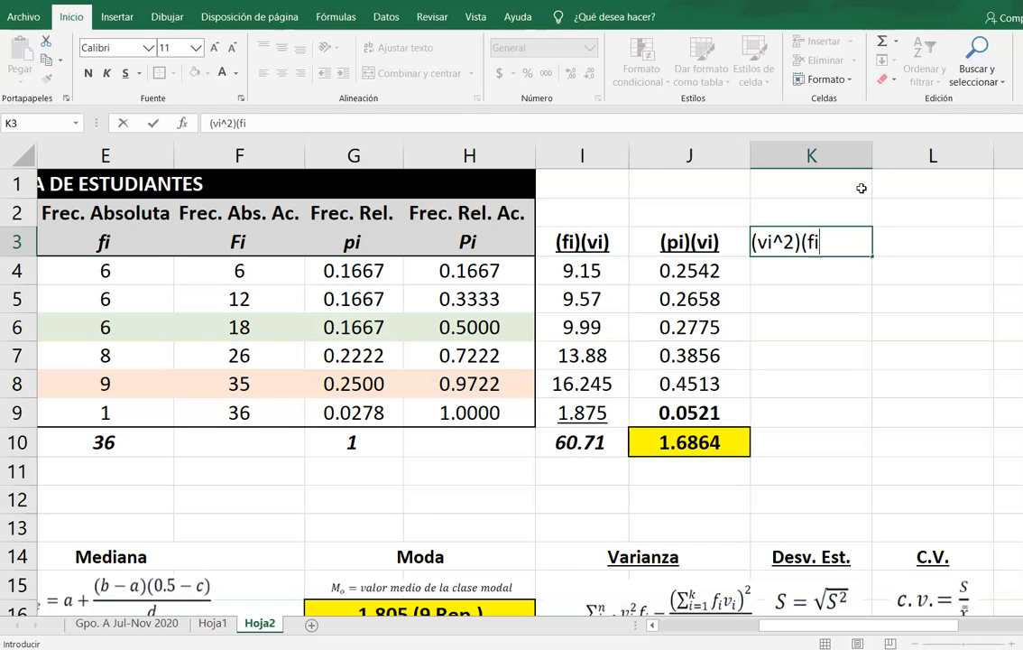
{"action": "type", "text": ")"}
{"action": "key", "text": "Return"}
{"action": "key", "text": "Up"}
{"action": "key", "text": "ctrl+n"}
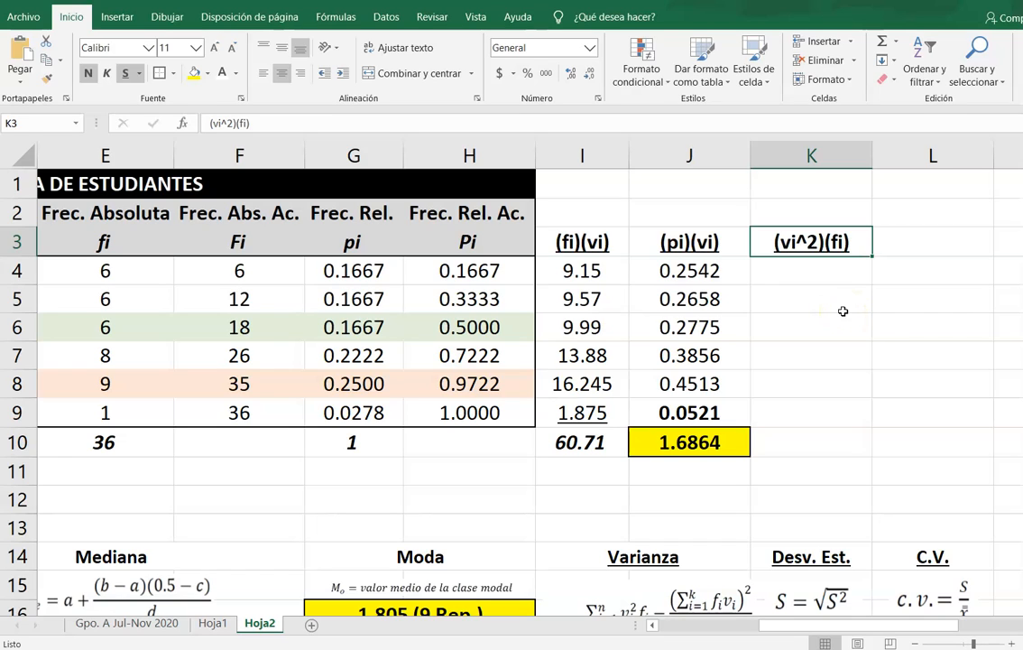
{"action": "double_click", "coordinate": [785, 239]}
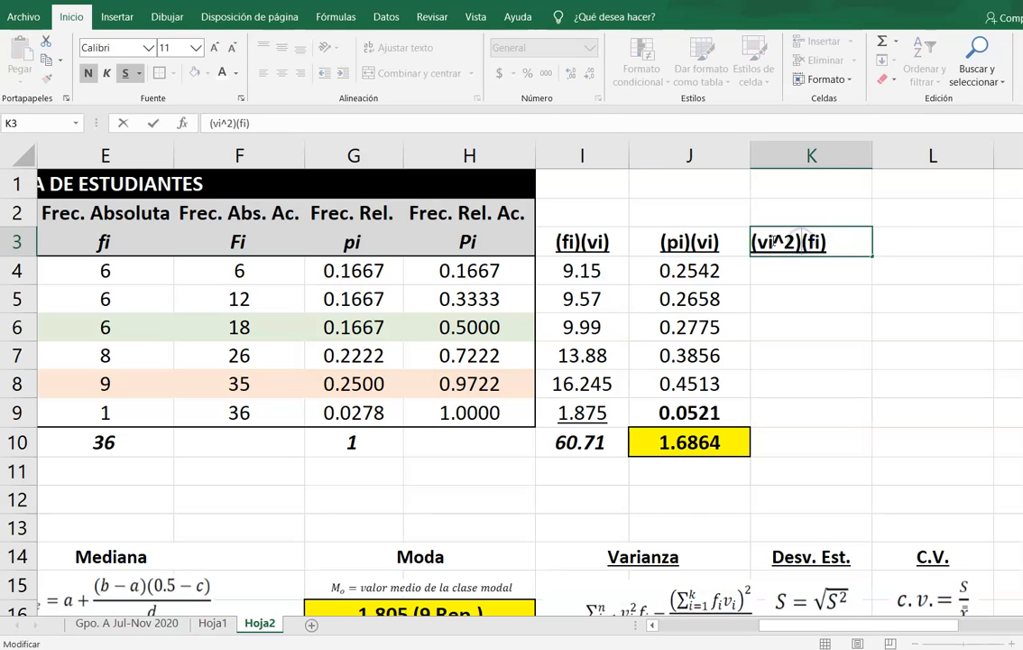
{"action": "left_click", "coordinate": [788, 242]}
{"action": "key", "text": "Escape"}
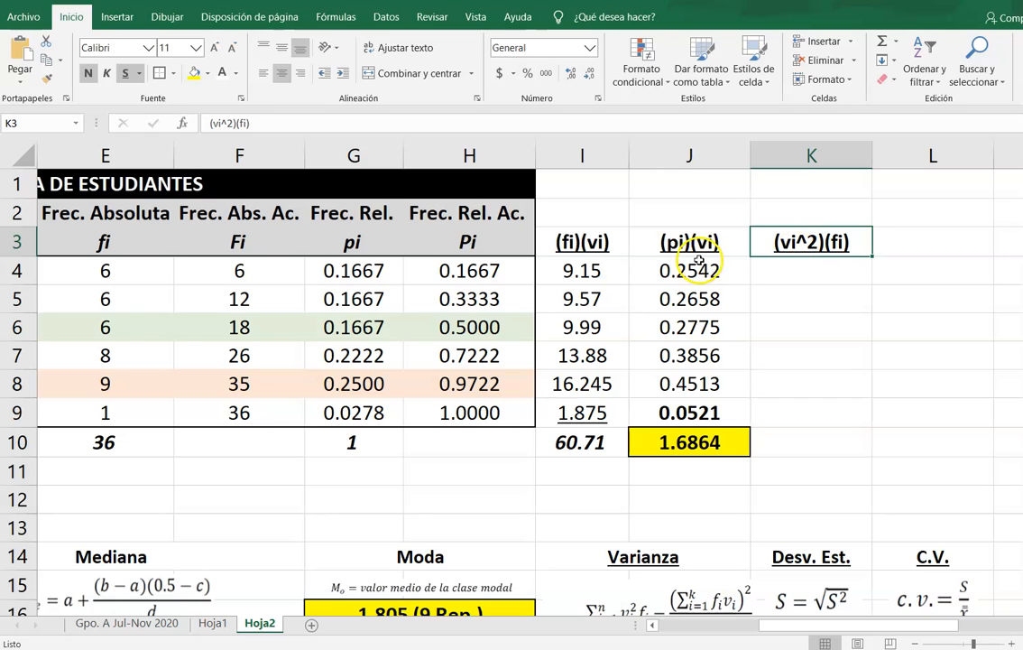
{"action": "left_click", "coordinate": [126, 15]}
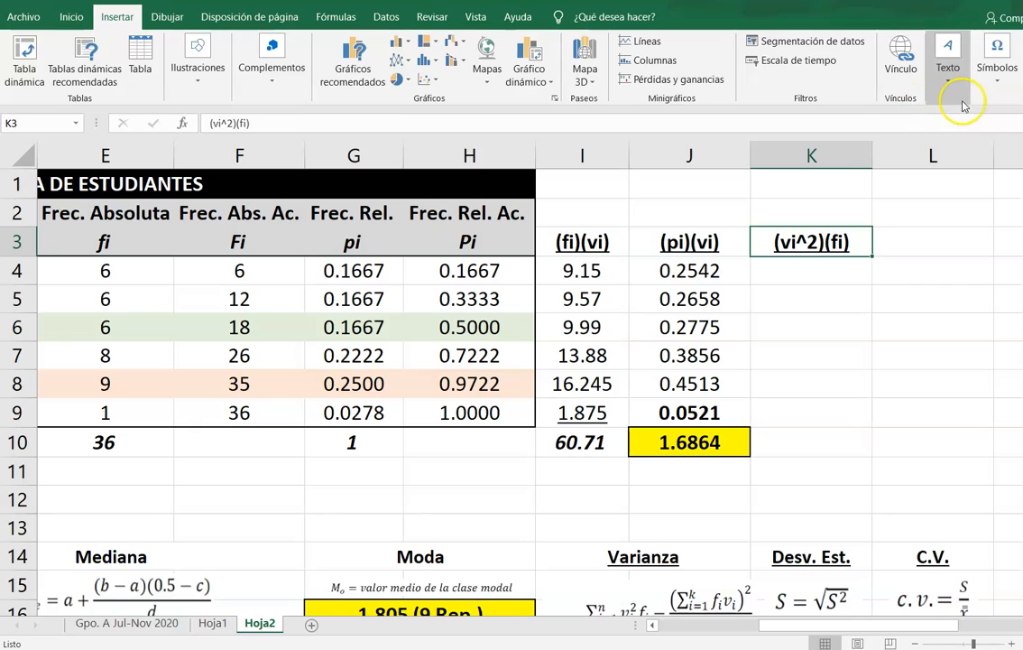
{"action": "left_click", "coordinate": [997, 86]}
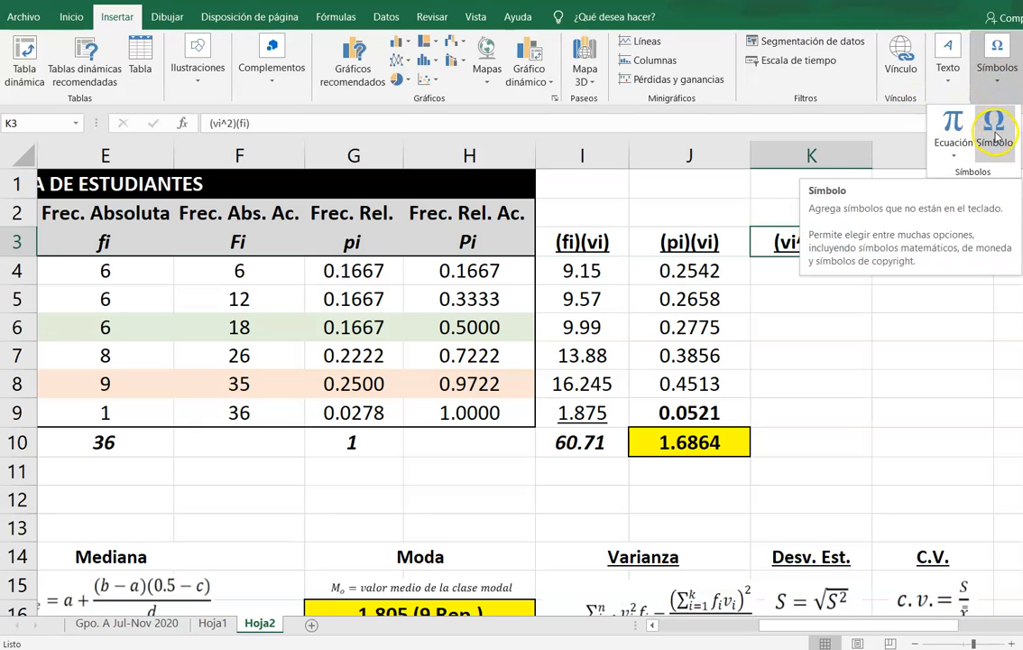
{"action": "left_click", "coordinate": [781, 283]}
- Enter the formula =(D4^2)*E4 in K4 to multiply the squared class midpoint by its absolute frequency
{"action": "left_click", "coordinate": [817, 271]}
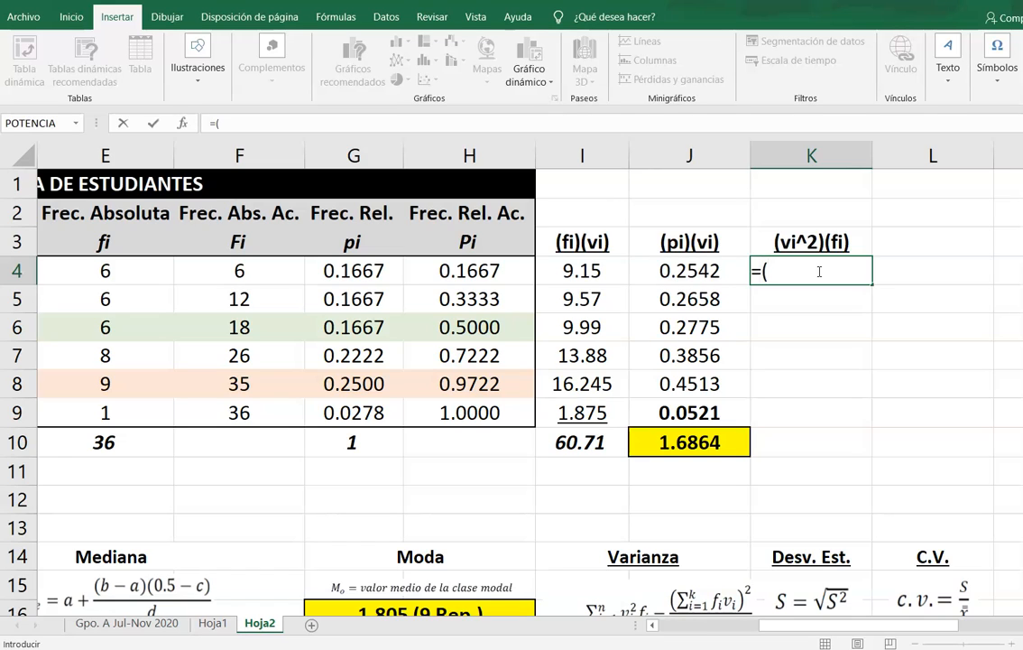
{"action": "type", "text": "=("}
{"action": "key", "text": "Left"}
{"action": "key", "text": "Left"}
{"action": "key", "text": "Left"}
{"action": "key", "text": "Left"}
{"action": "key", "text": "Left"}
{"action": "key", "text": "Left"}
{"action": "key", "text": "Left"}
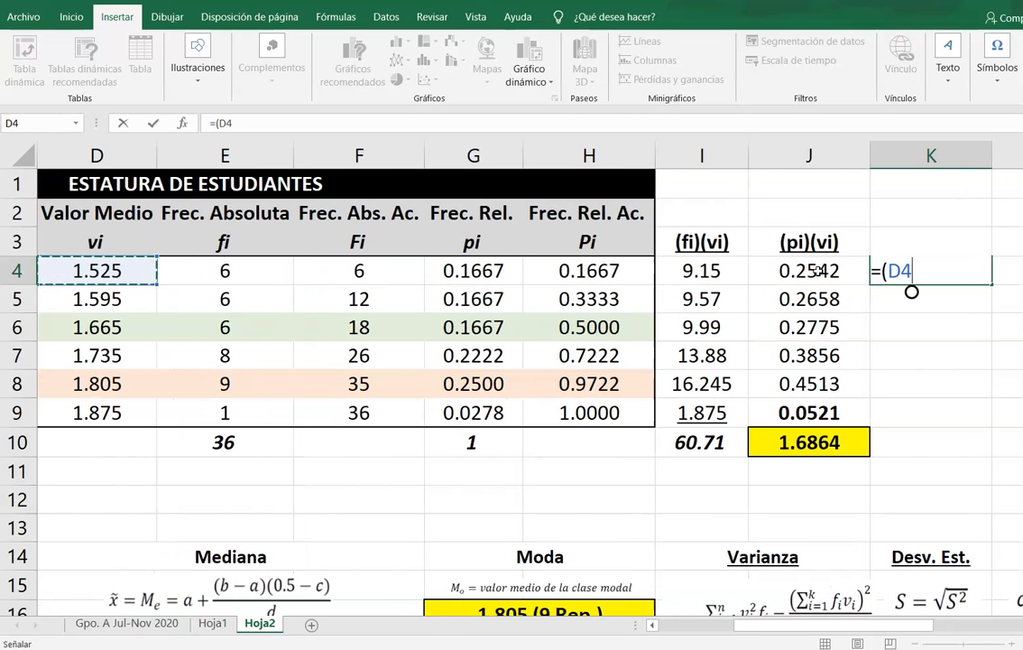
{"action": "type", "text": "^2"}
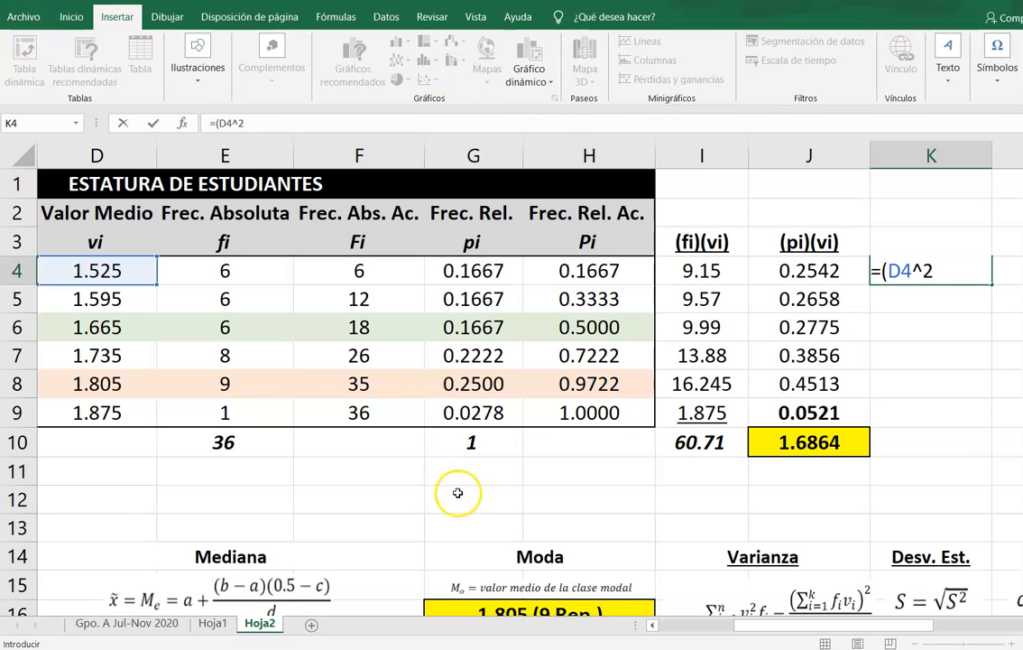
{"action": "left_click_drag", "start_coordinate": [846, 625], "coordinate": [887, 626]}
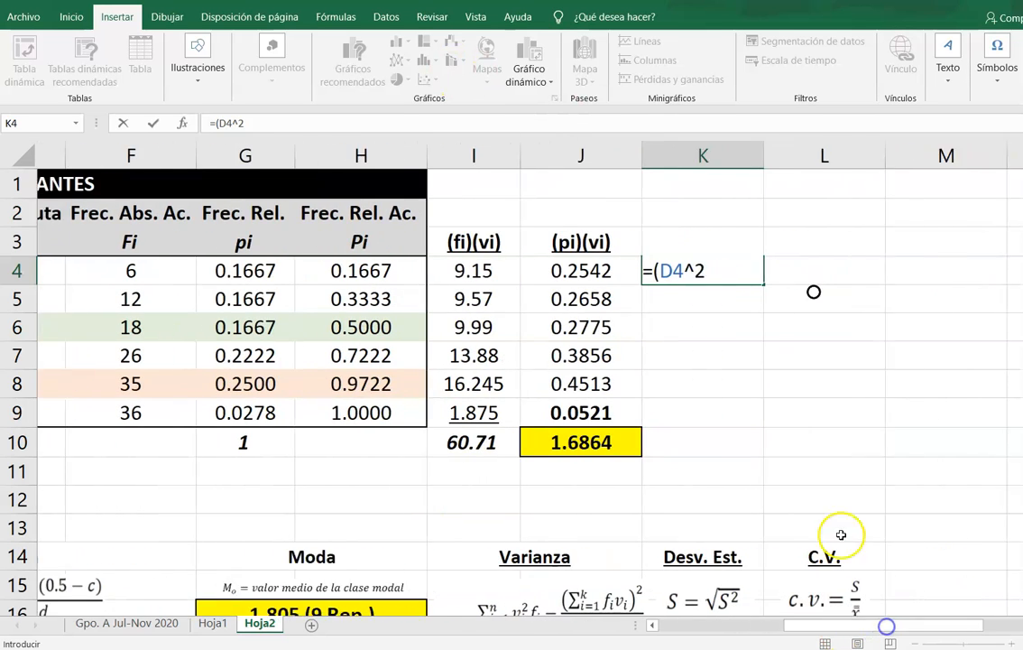
{"action": "left_click_drag", "start_coordinate": [657, 272], "coordinate": [665, 269]}
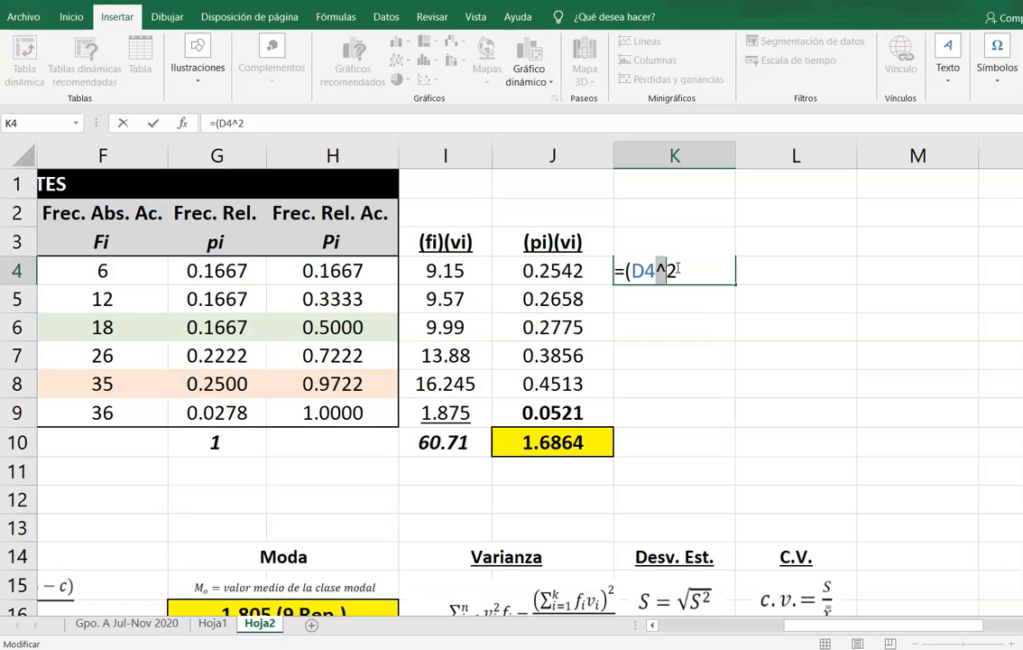
{"action": "left_click", "coordinate": [678, 269]}
{"action": "left_click_drag", "start_coordinate": [657, 271], "coordinate": [686, 271]}
{"action": "left_click", "coordinate": [691, 273]}
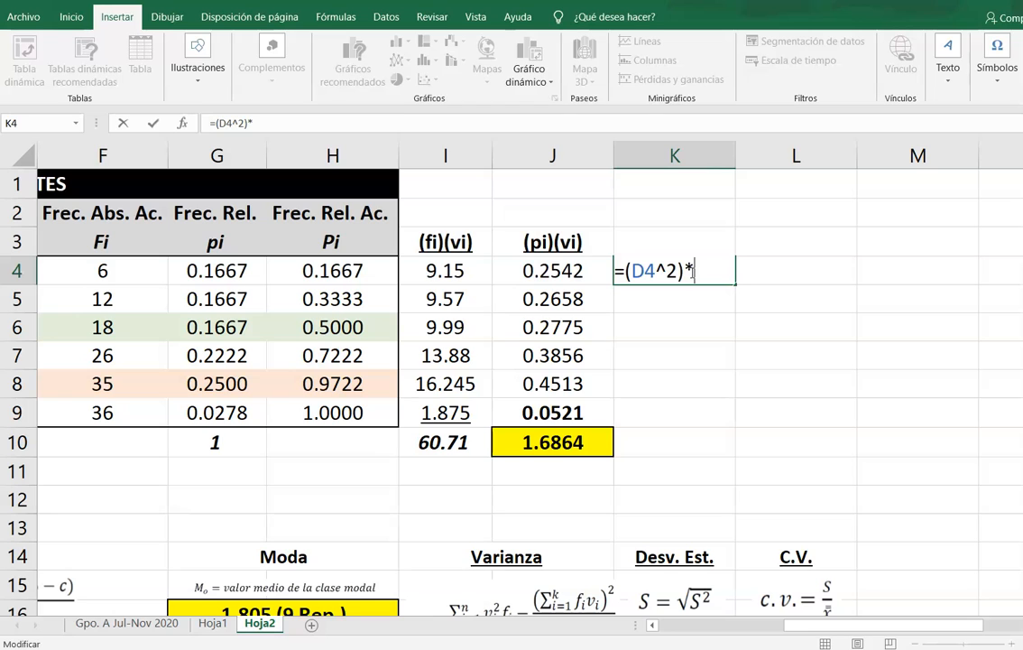
{"action": "left_click_drag", "start_coordinate": [803, 624], "coordinate": [777, 625]}
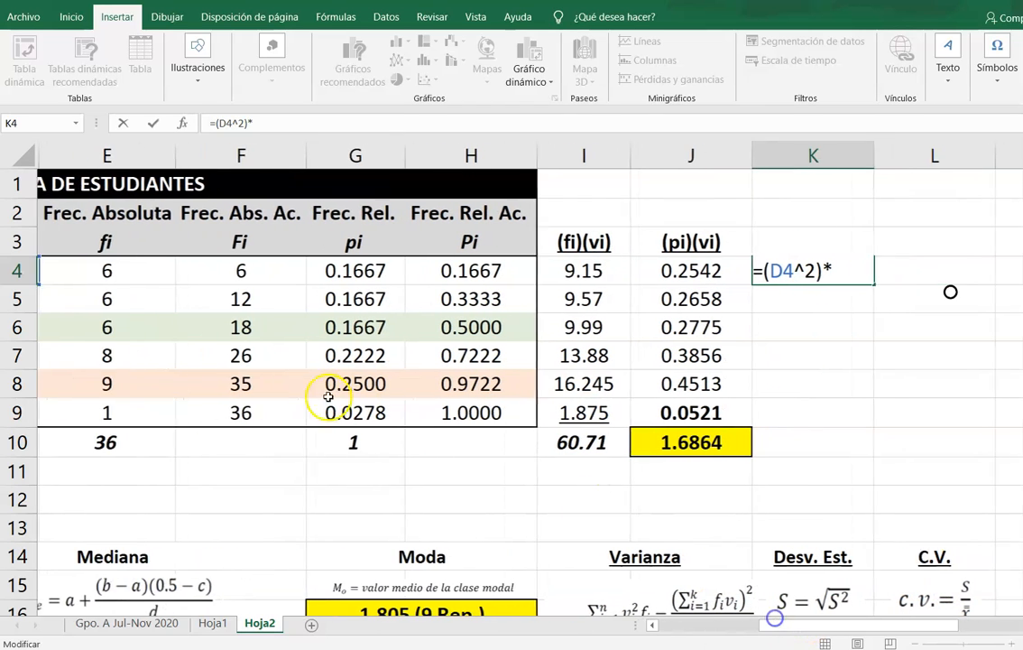
{"action": "left_click", "coordinate": [116, 273]}
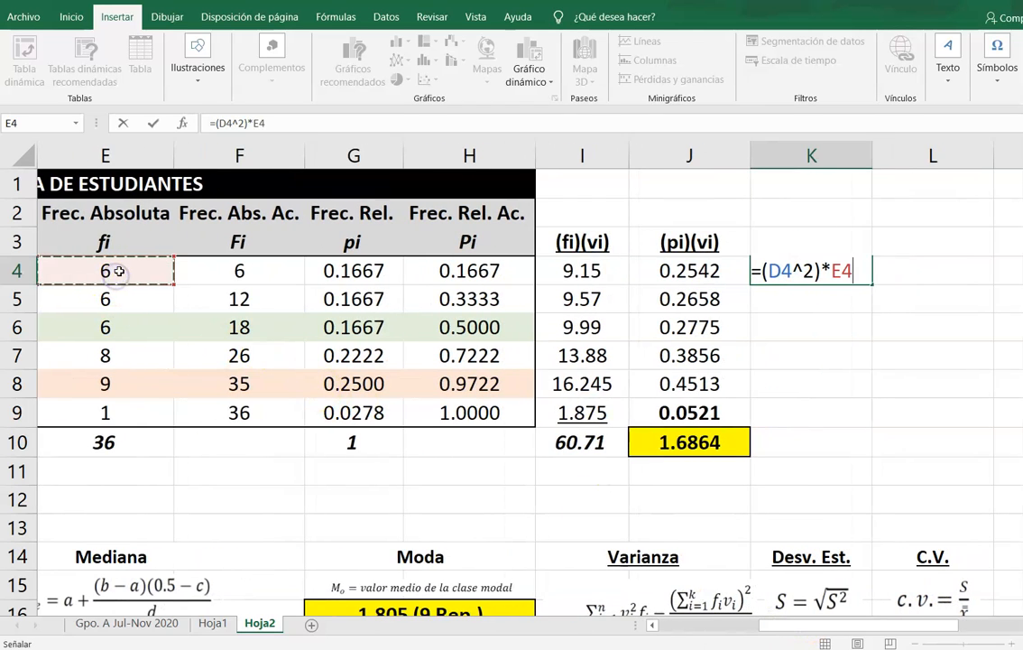
{"action": "key", "text": "Return"}
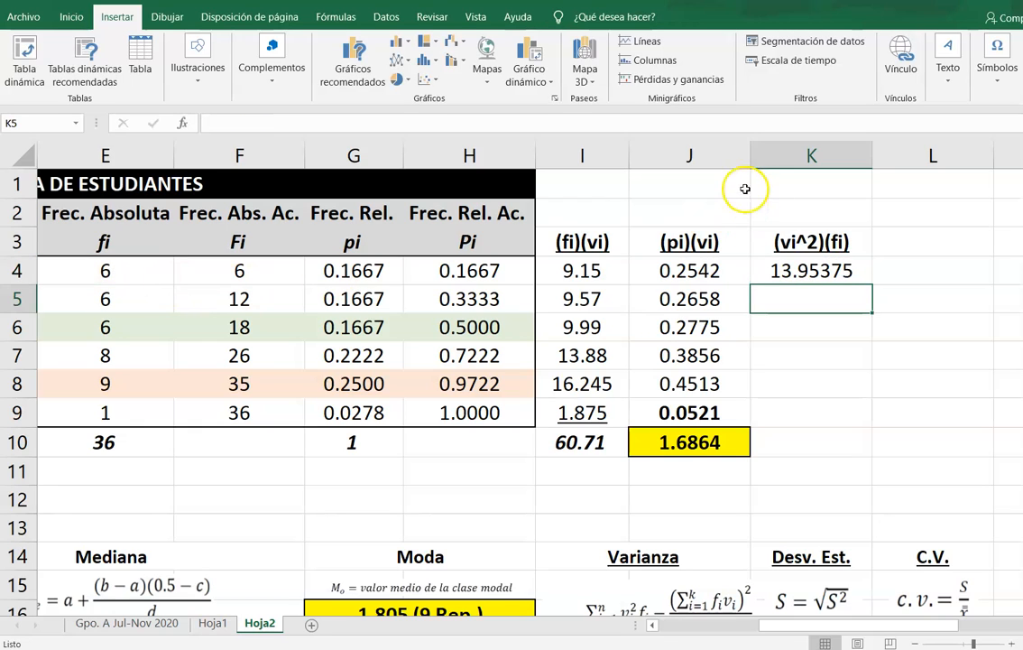
- Show K4 with four decimals and copy its formula down through K9
{"action": "left_click", "coordinate": [821, 272]}
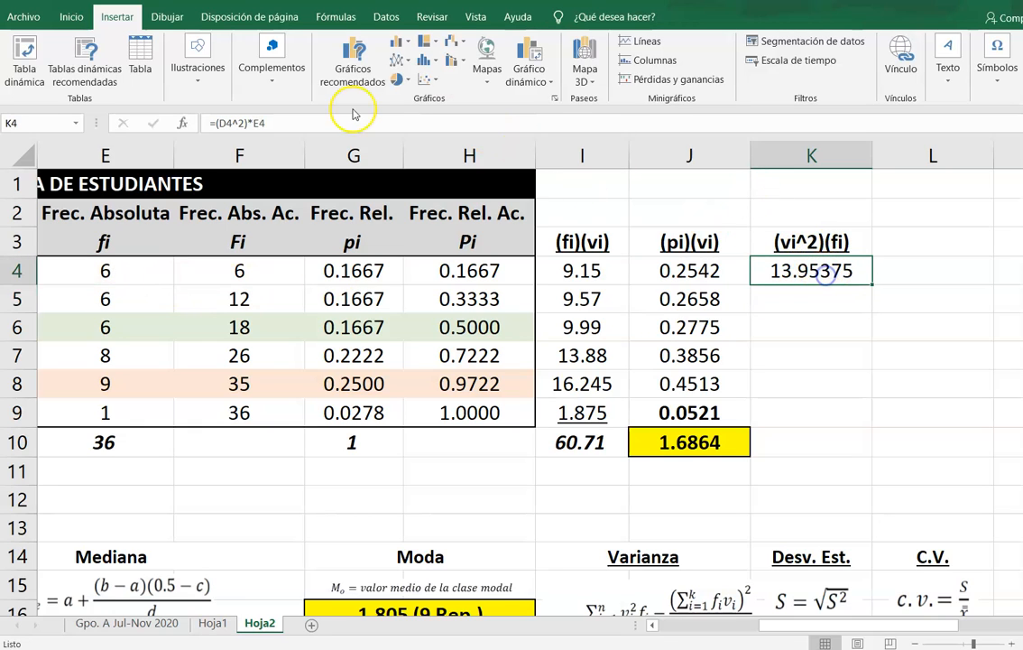
{"action": "left_click", "coordinate": [71, 17]}
{"action": "left_click", "coordinate": [589, 73]}
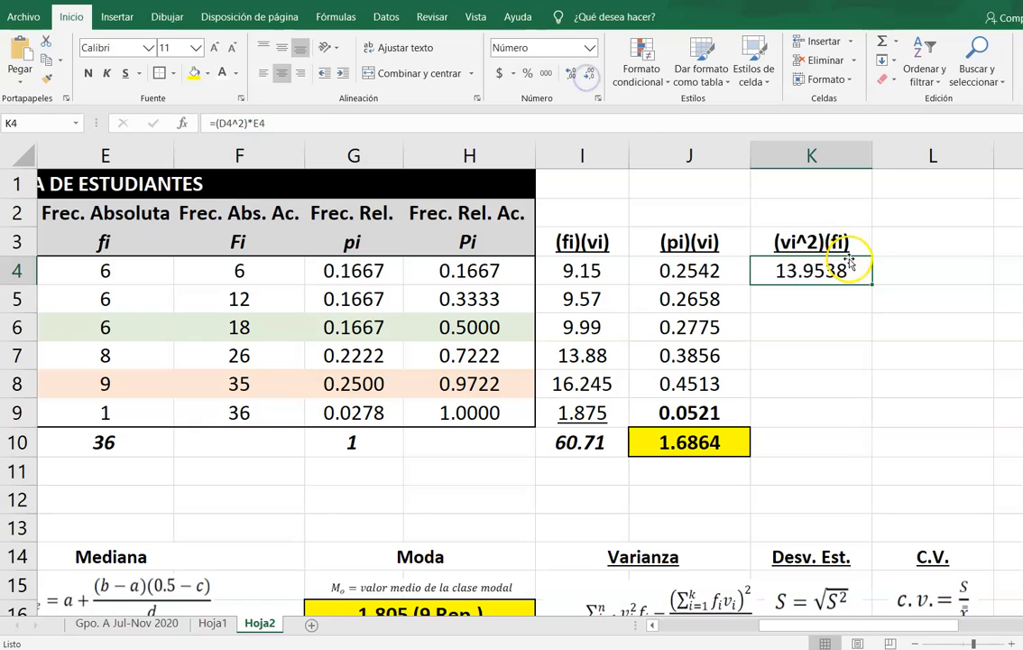
{"action": "left_click_drag", "start_coordinate": [869, 284], "coordinate": [862, 425]}
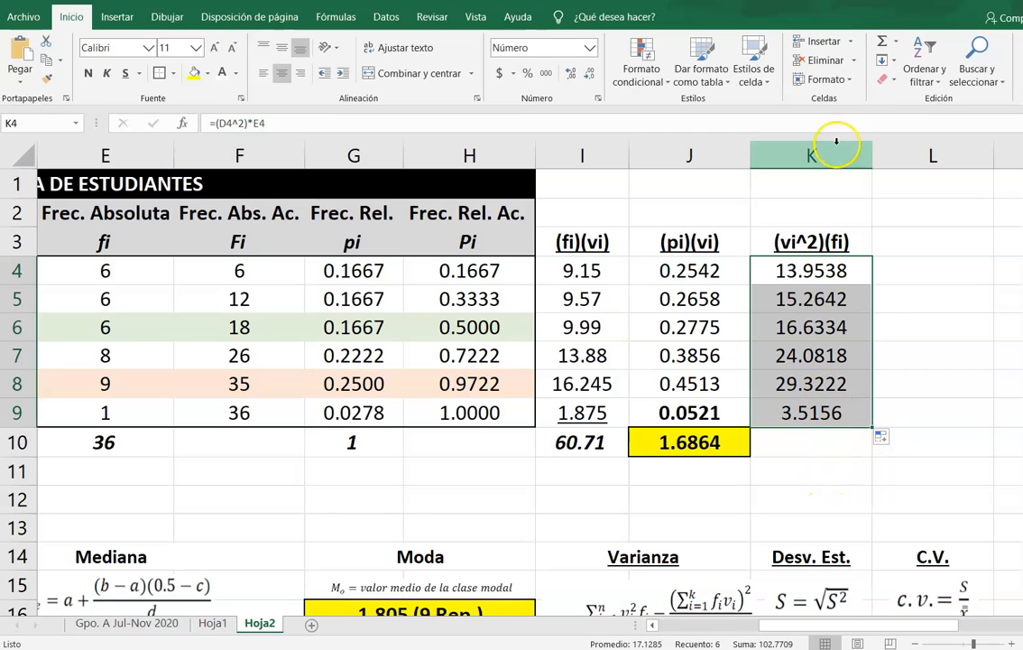
- Sum K4:K9 in K10, underline K9, and give the total bold italic text, an outside border and yellow fill
{"action": "left_click", "coordinate": [883, 41]}
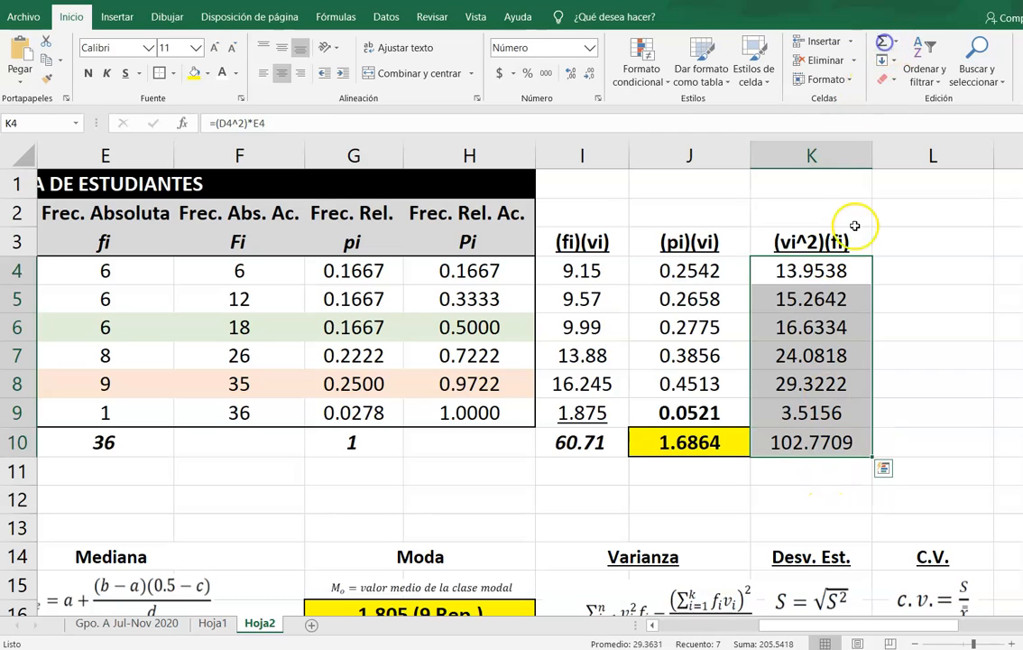
{"action": "left_click", "coordinate": [803, 408]}
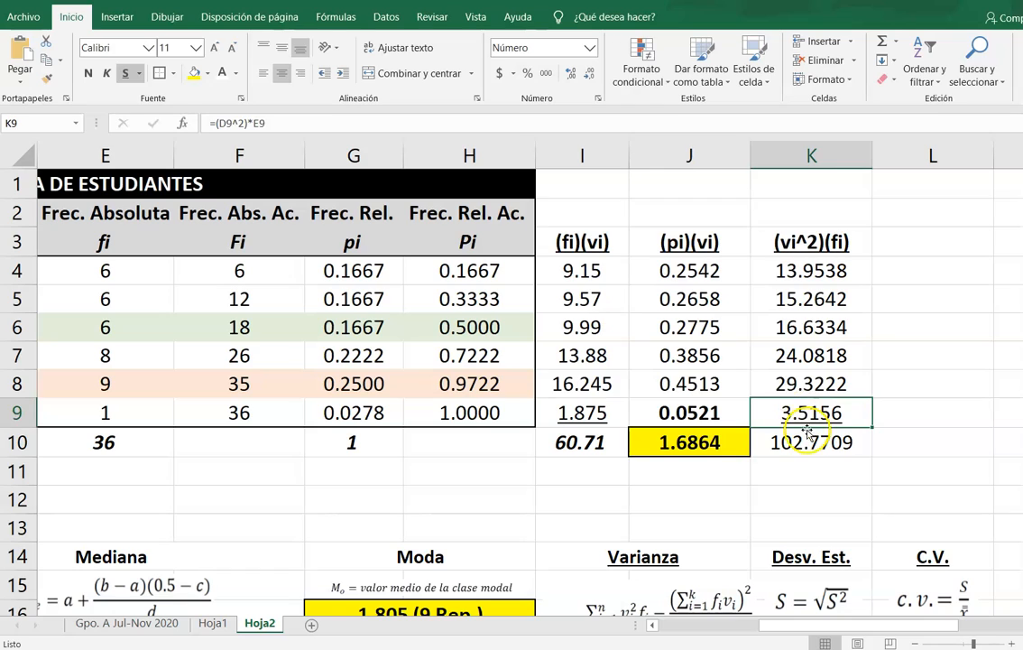
{"action": "left_click", "coordinate": [815, 443]}
{"action": "key", "text": "ctrl+k"}
{"action": "key", "text": "ctrl+n"}
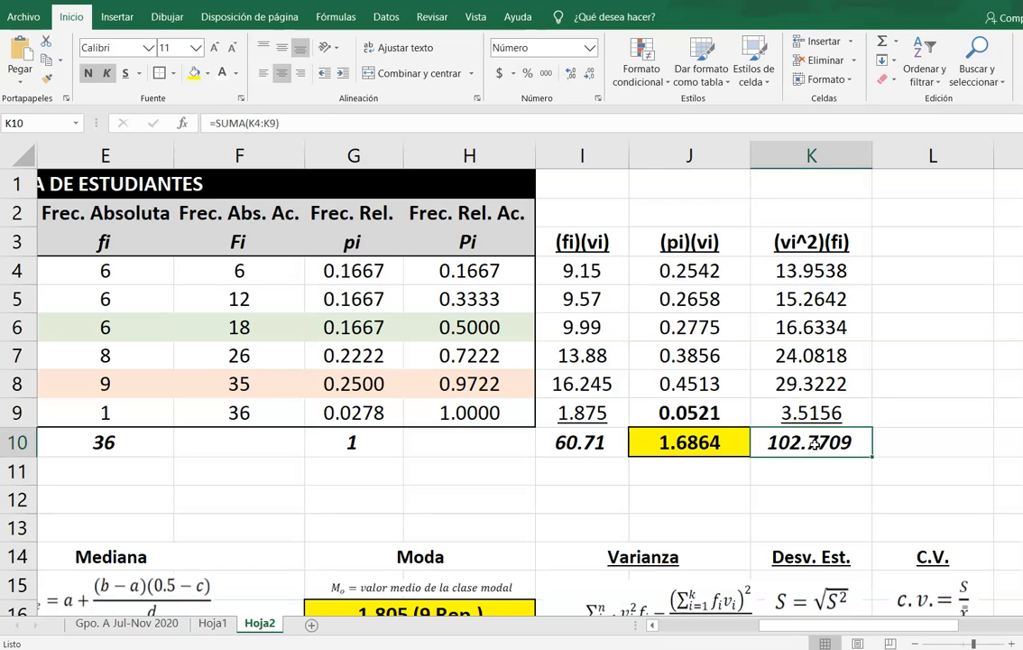
{"action": "left_click", "coordinate": [193, 73]}
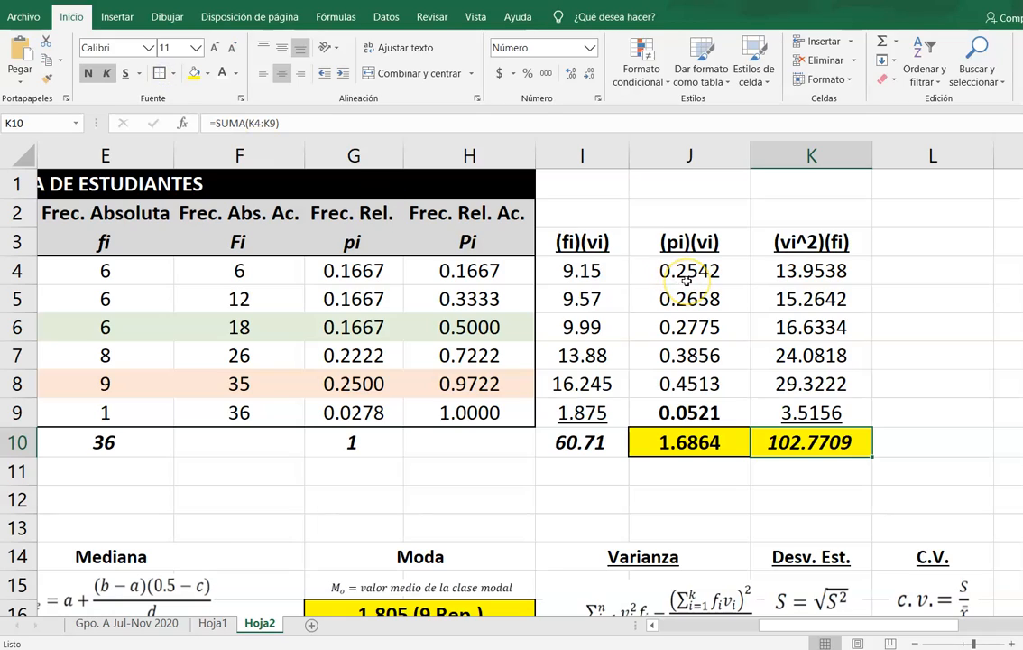
- Merge and center I18:J18 below the Varianza formula, with an outside border and yellow fill
{"action": "scroll", "coordinate": [687, 281], "scroll_direction": "down", "scroll_amount": 3}
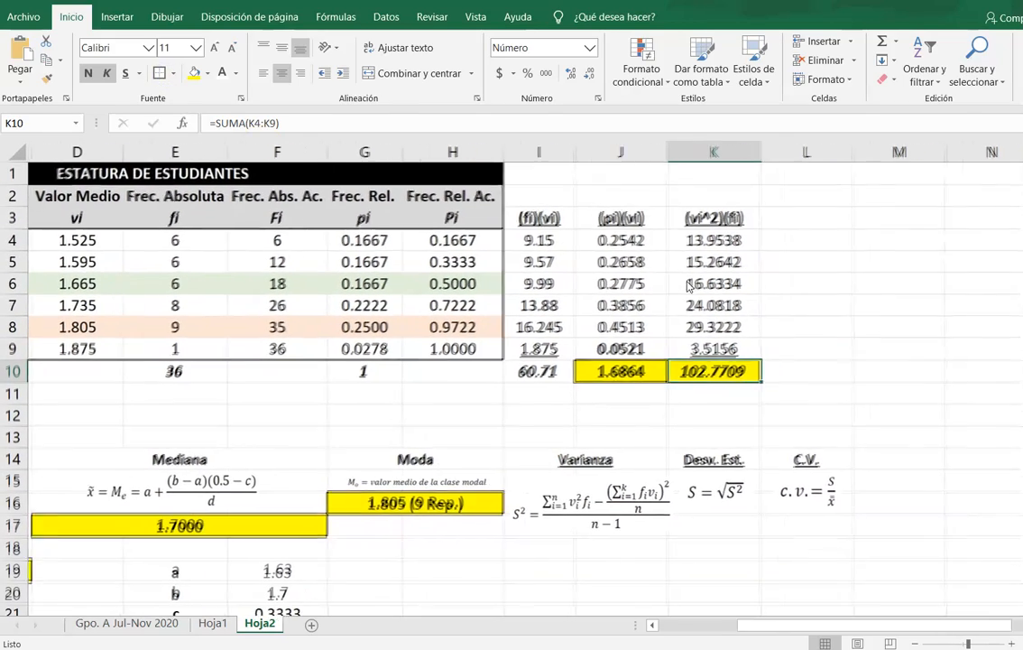
{"action": "scroll", "coordinate": [687, 285], "scroll_direction": "down", "scroll_amount": 1}
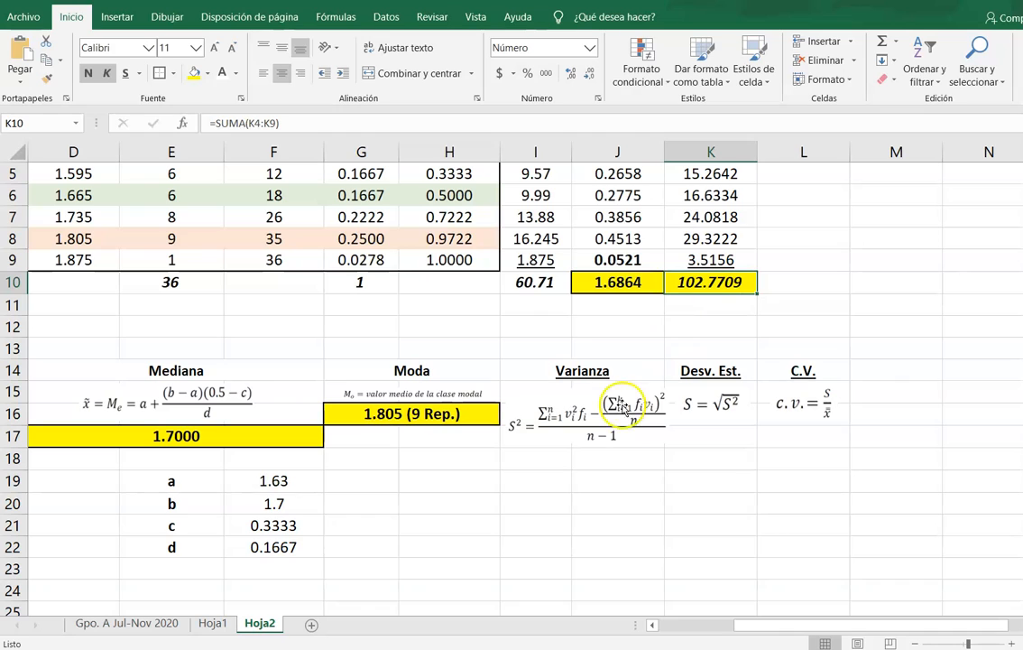
{"action": "left_click", "coordinate": [554, 457]}
{"action": "left_click_drag", "start_coordinate": [554, 456], "coordinate": [637, 456]}
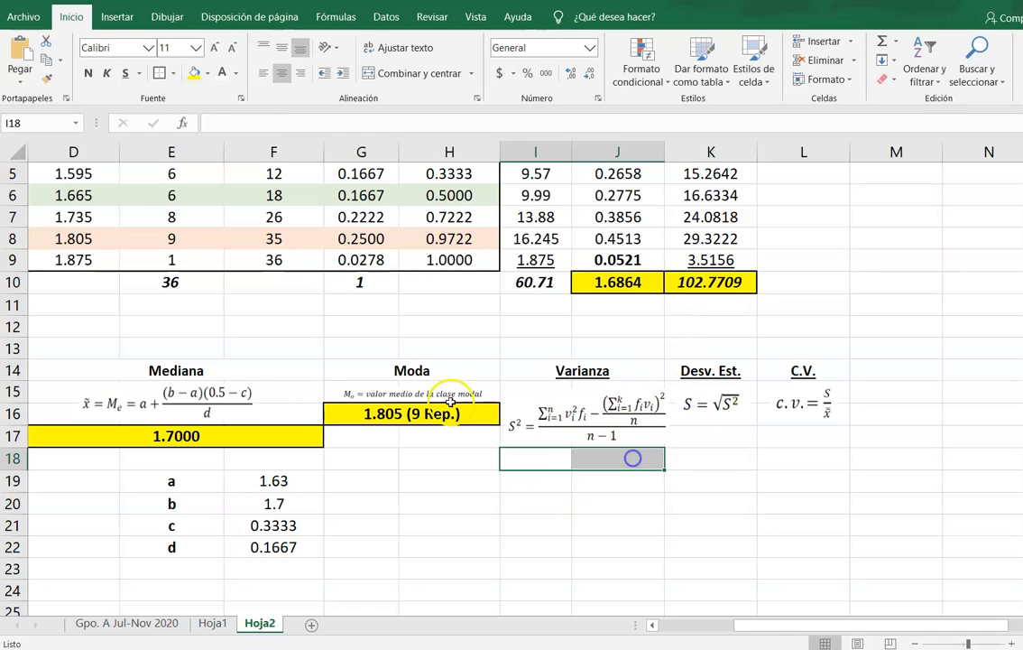
{"action": "left_click", "coordinate": [410, 73]}
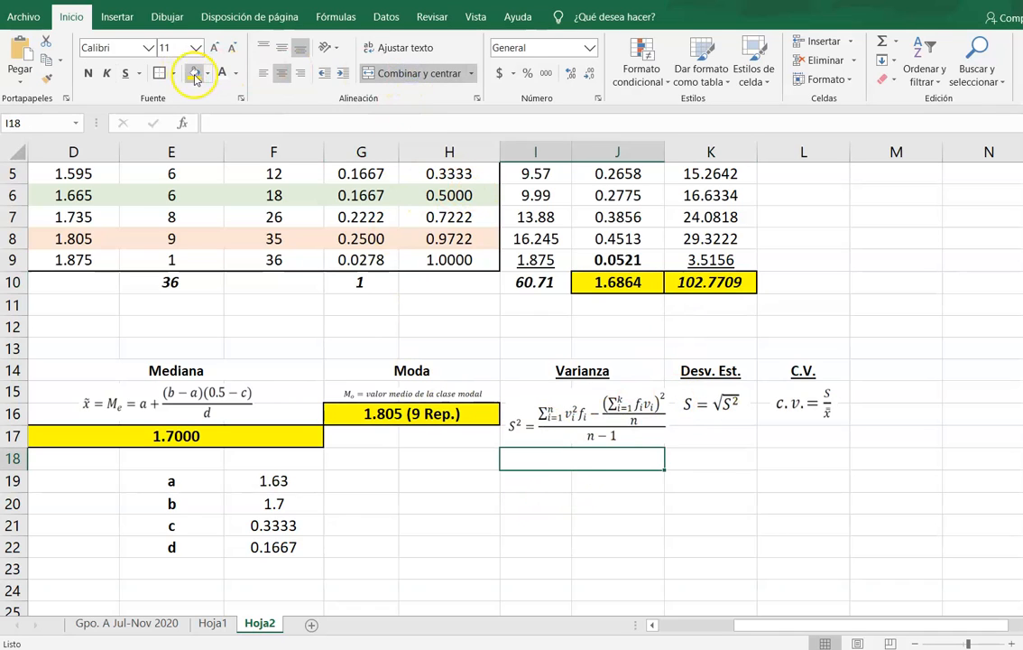
{"action": "left_click", "coordinate": [194, 73]}
{"action": "left_click", "coordinate": [645, 531]}
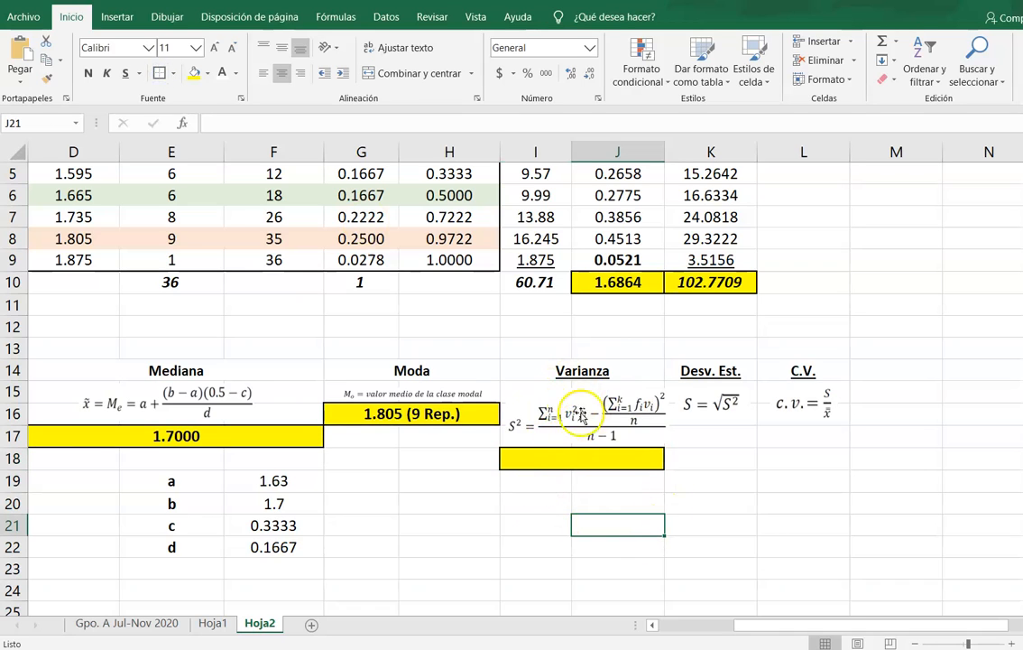
- Enter =K10 in I20 to bring in the sum of (vi^2)(fi) as the first numerator term
{"action": "left_click", "coordinate": [533, 501]}
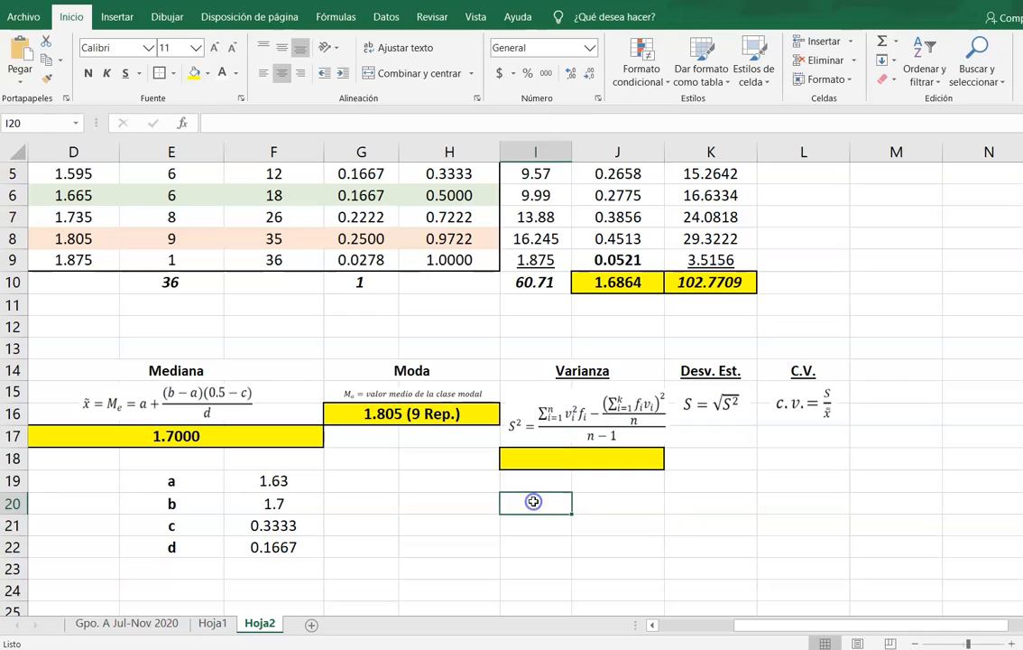
{"action": "type", "text": "="}
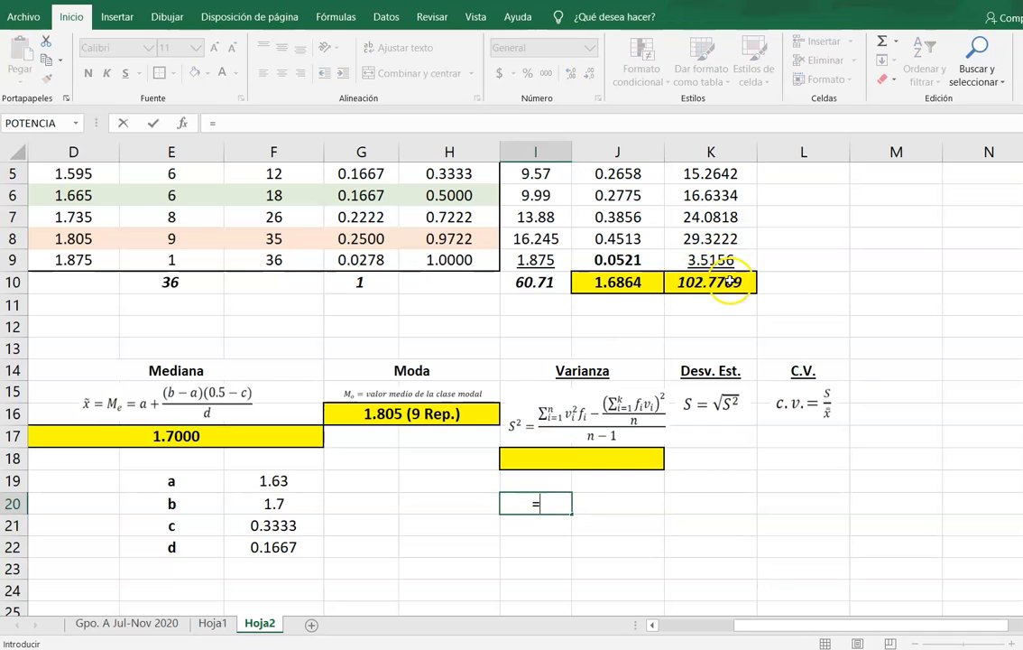
{"action": "left_click", "coordinate": [754, 286]}
{"action": "key", "text": "Return"}
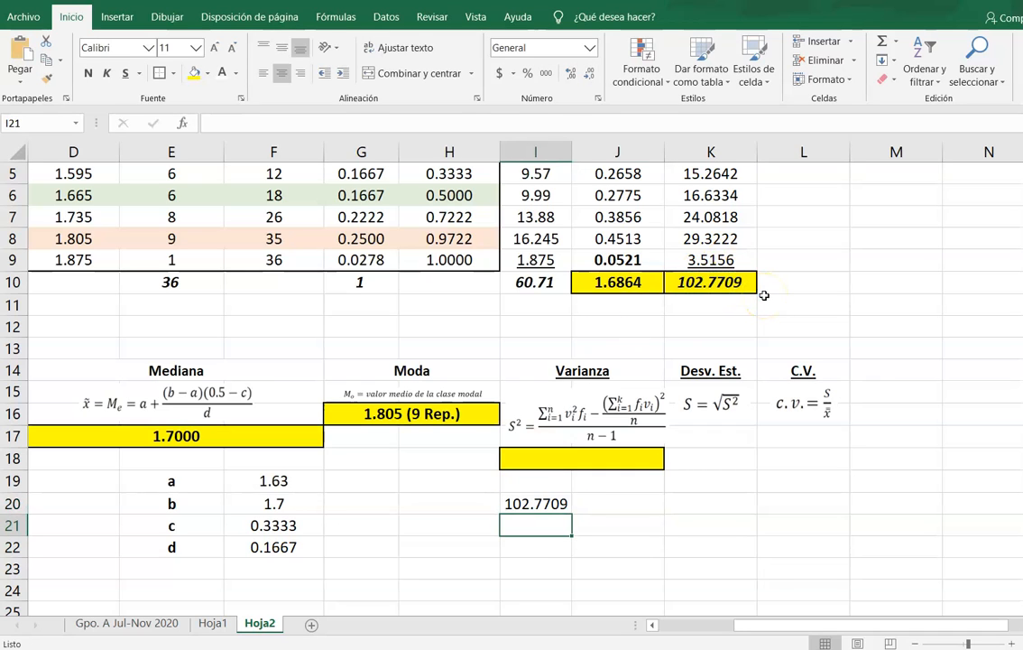
- Enter the formula =(I10^2)/E10 in J20 as the second numerator term of the variance
{"action": "left_click", "coordinate": [611, 503]}
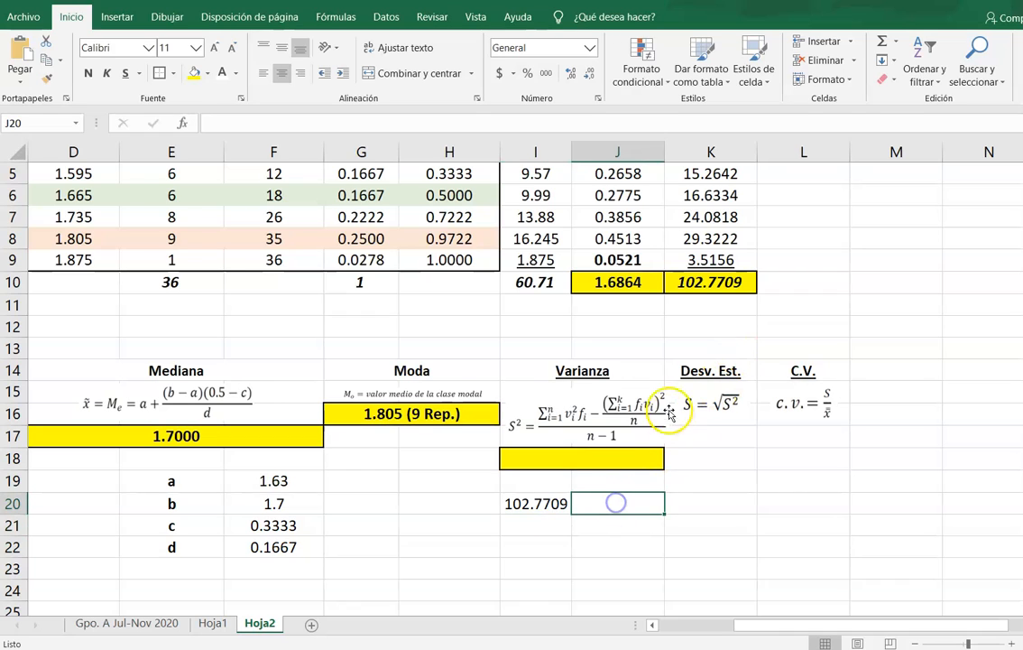
{"action": "type", "text": "="}
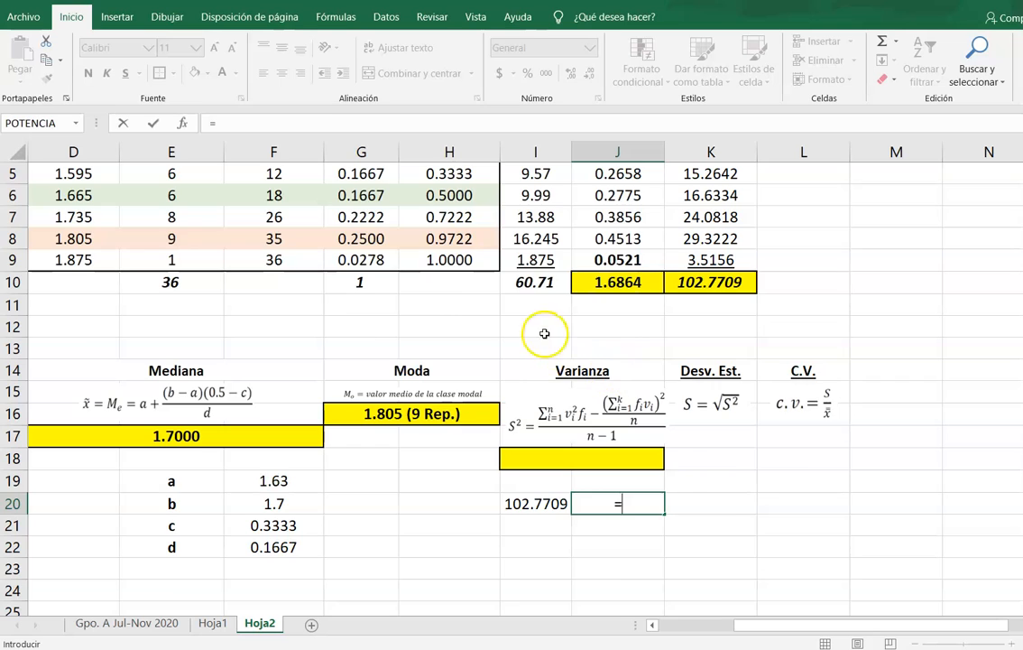
{"action": "scroll", "coordinate": [560, 329], "scroll_direction": "up", "scroll_amount": 2}
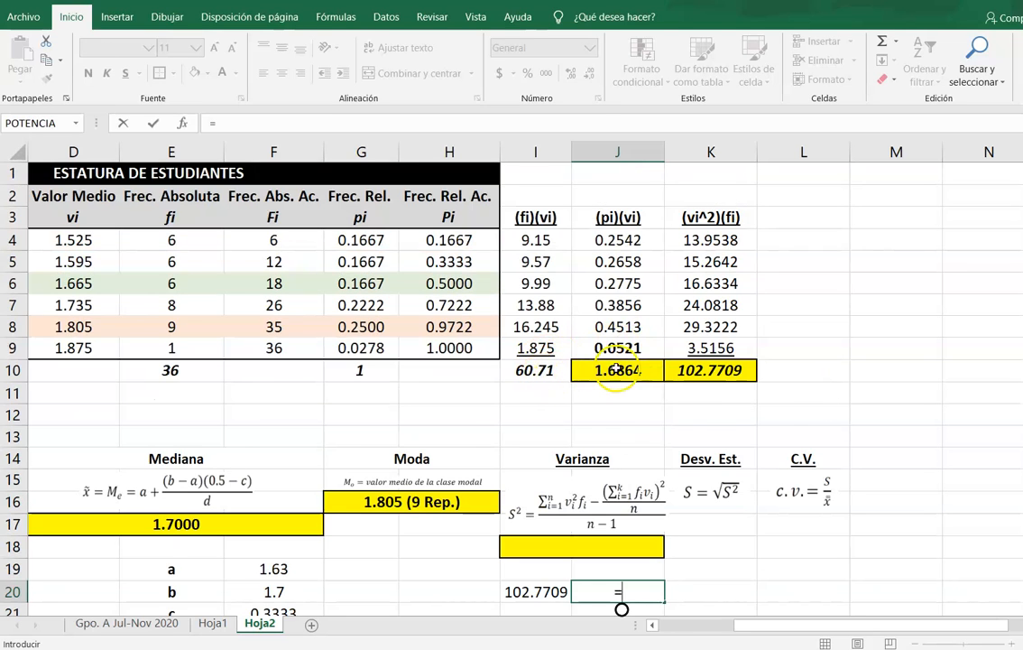
{"action": "scroll", "coordinate": [559, 372], "scroll_direction": "down", "scroll_amount": 1}
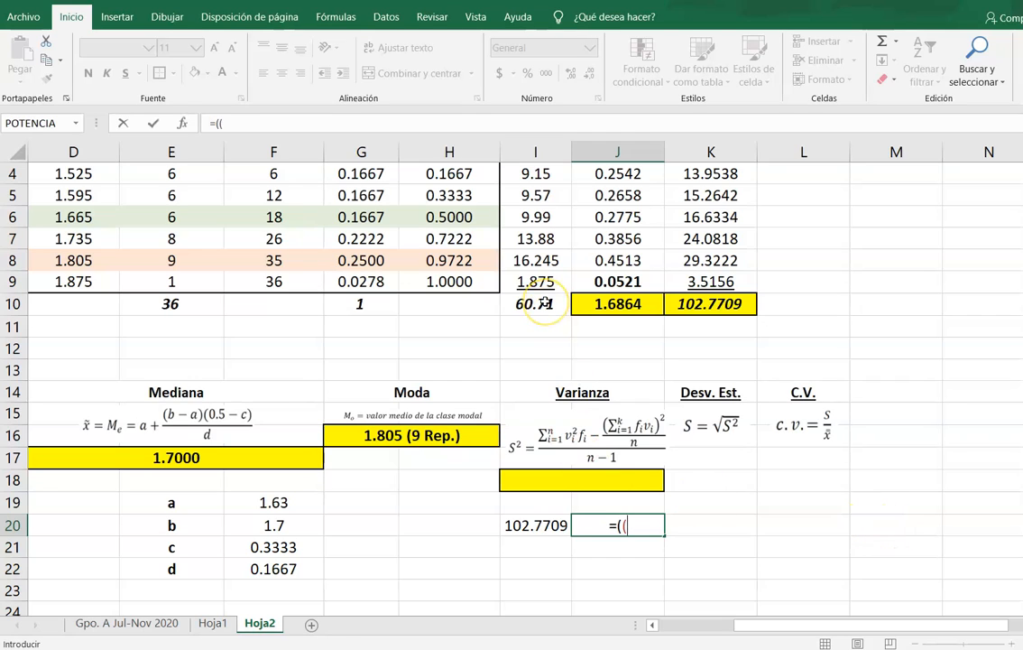
{"action": "left_click", "coordinate": [534, 304]}
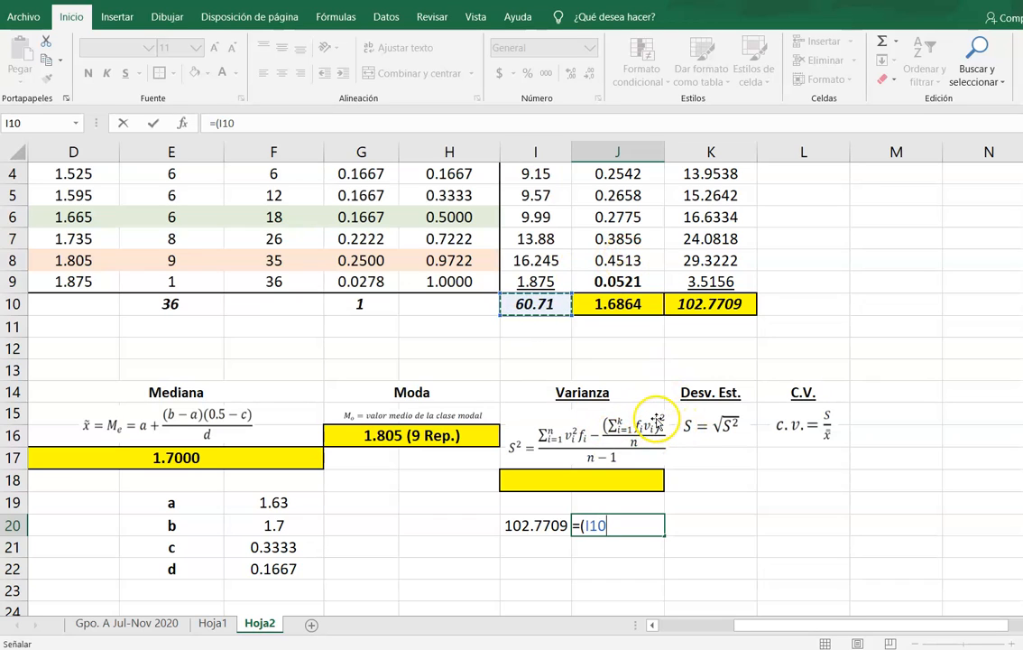
{"action": "type", "text": "^2)/"}
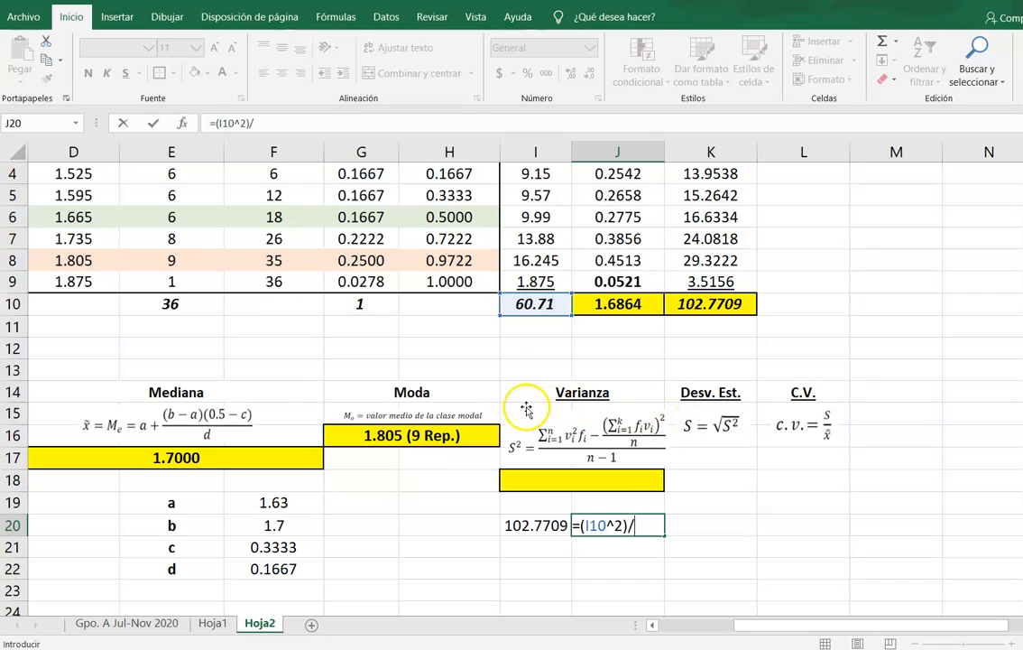
{"action": "left_click", "coordinate": [170, 303]}
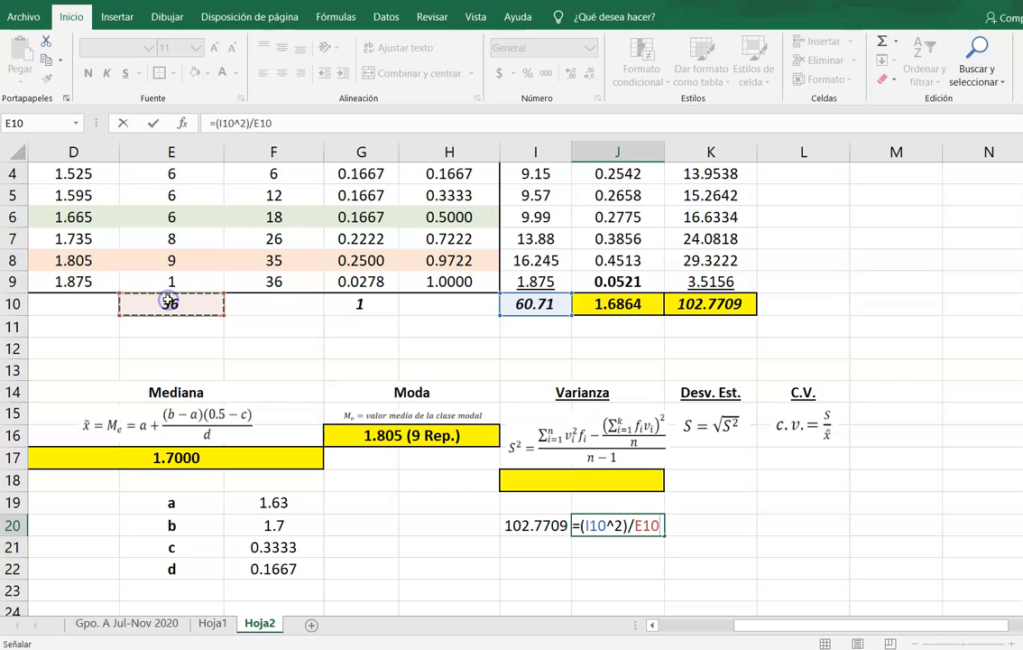
{"action": "key", "text": "Return"}
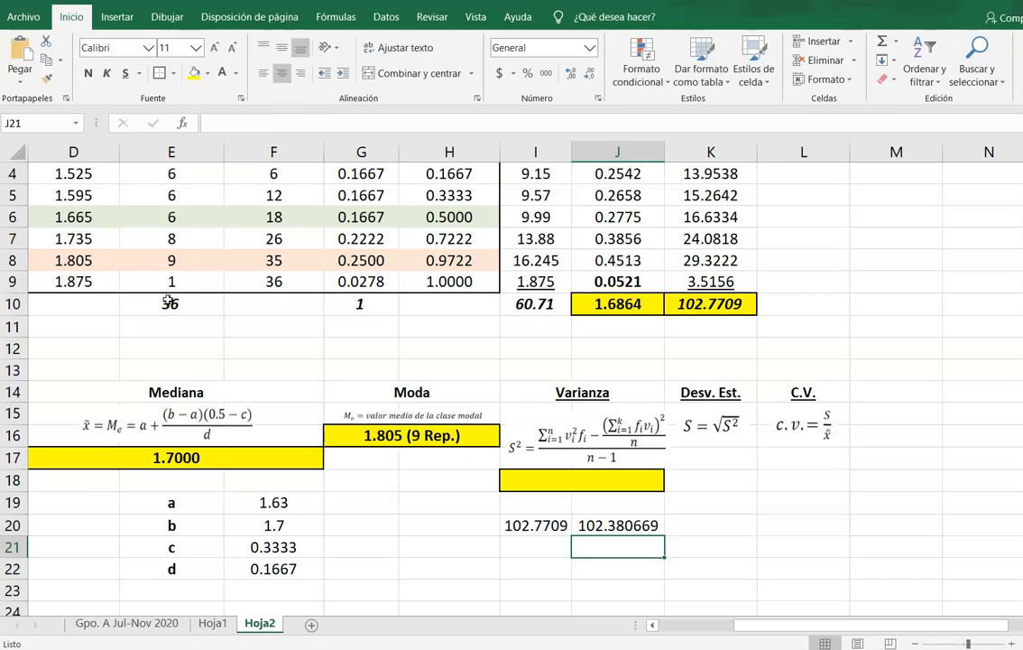
- Merge and center I21:J21 and enter =I20-J20 there as the variance's numerator
{"action": "left_click_drag", "start_coordinate": [521, 542], "coordinate": [590, 543]}
{"action": "left_click", "coordinate": [414, 74]}
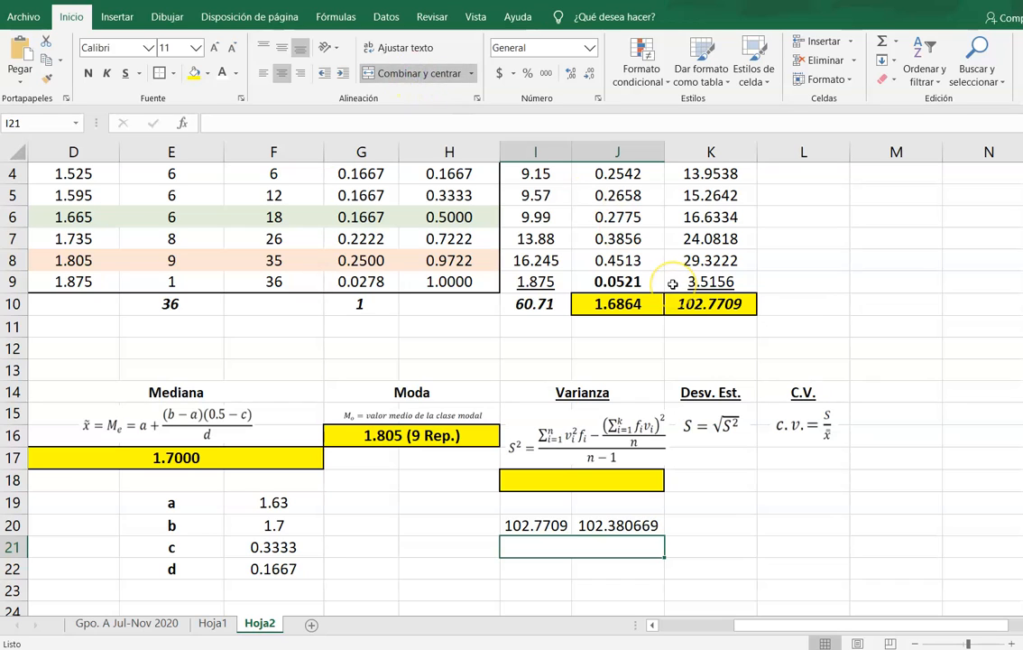
{"action": "type", "text": "="}
{"action": "left_click", "coordinate": [544, 525]}
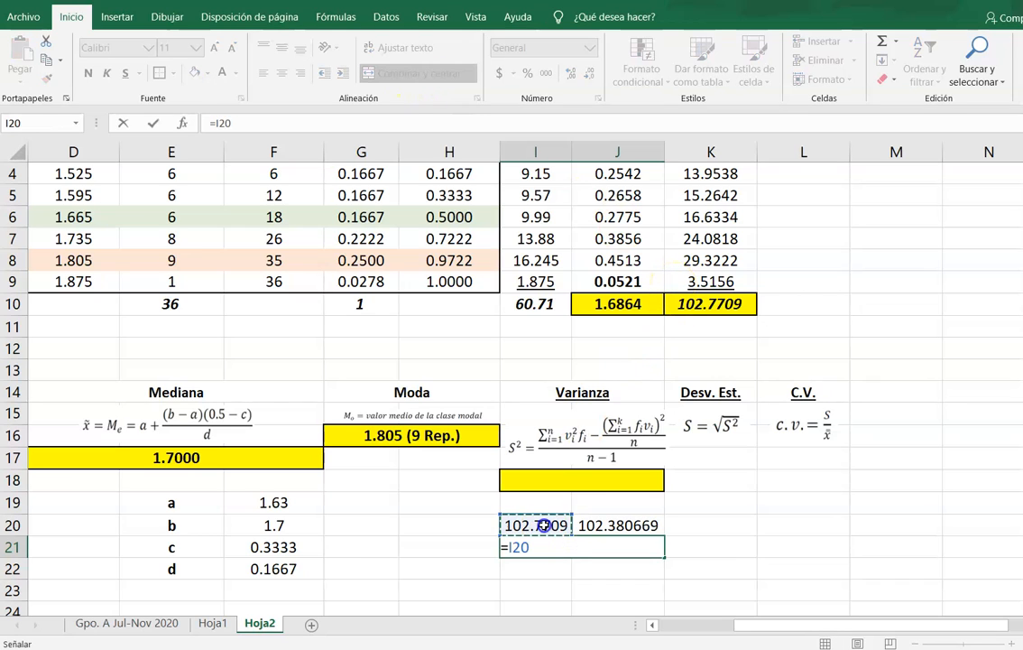
{"action": "type", "text": "-"}
{"action": "left_click", "coordinate": [591, 526]}
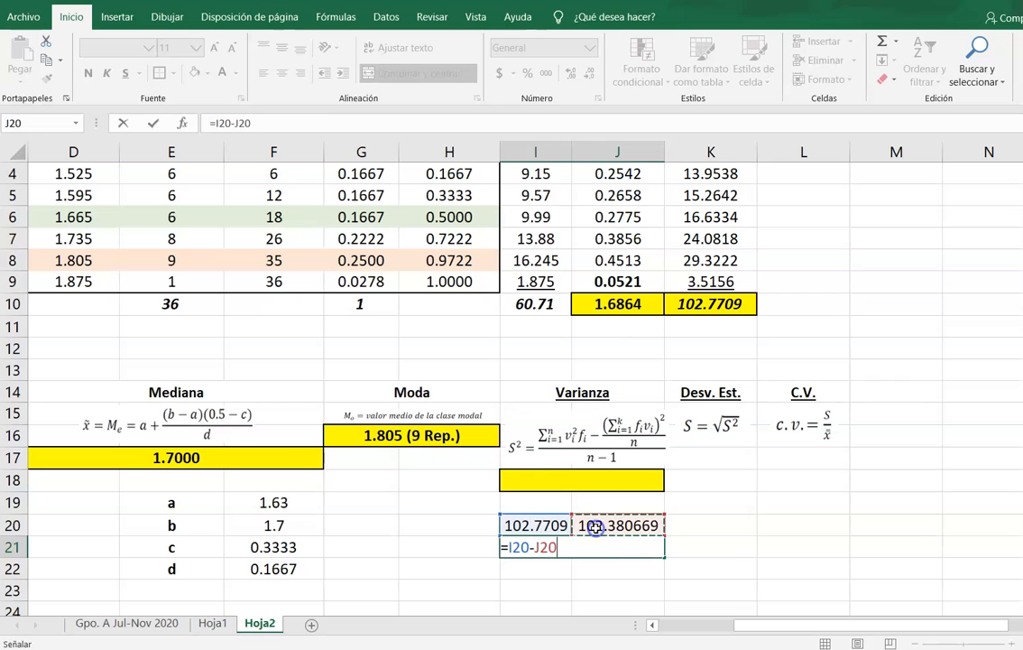
{"action": "key", "text": "Return"}
- Enter the variance formula =I21/(E10-1) in the yellow merged cell I18 below Varianza
{"action": "scroll", "coordinate": [655, 564], "scroll_direction": "up", "scroll_amount": 1}
{"action": "scroll", "coordinate": [598, 548], "scroll_direction": "down", "scroll_amount": 3}
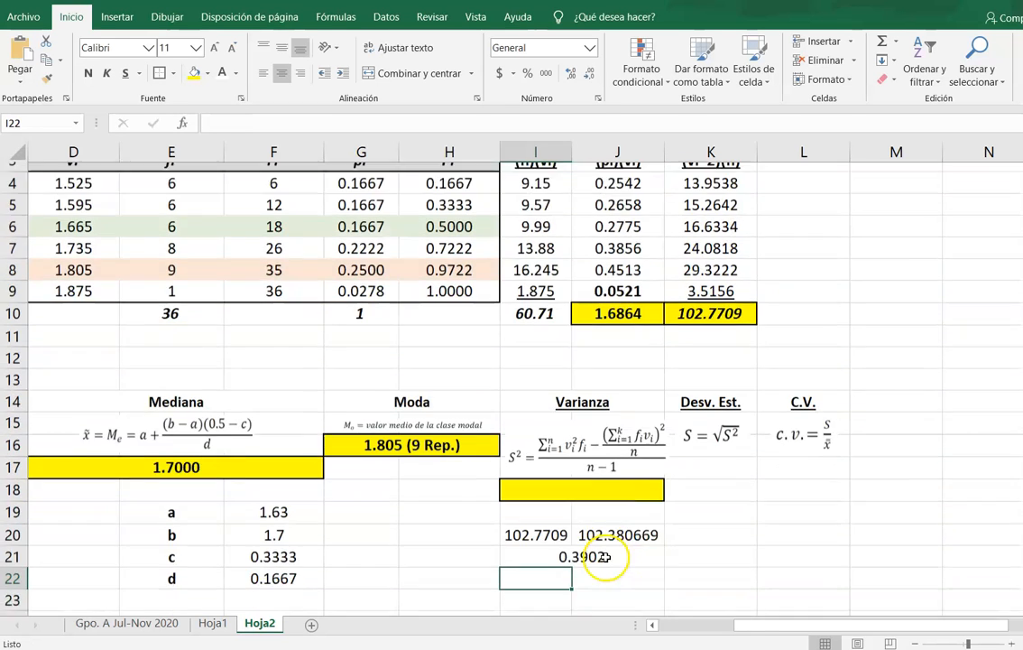
{"action": "scroll", "coordinate": [607, 531], "scroll_direction": "down", "scroll_amount": 1}
{"action": "left_click", "coordinate": [533, 415]}
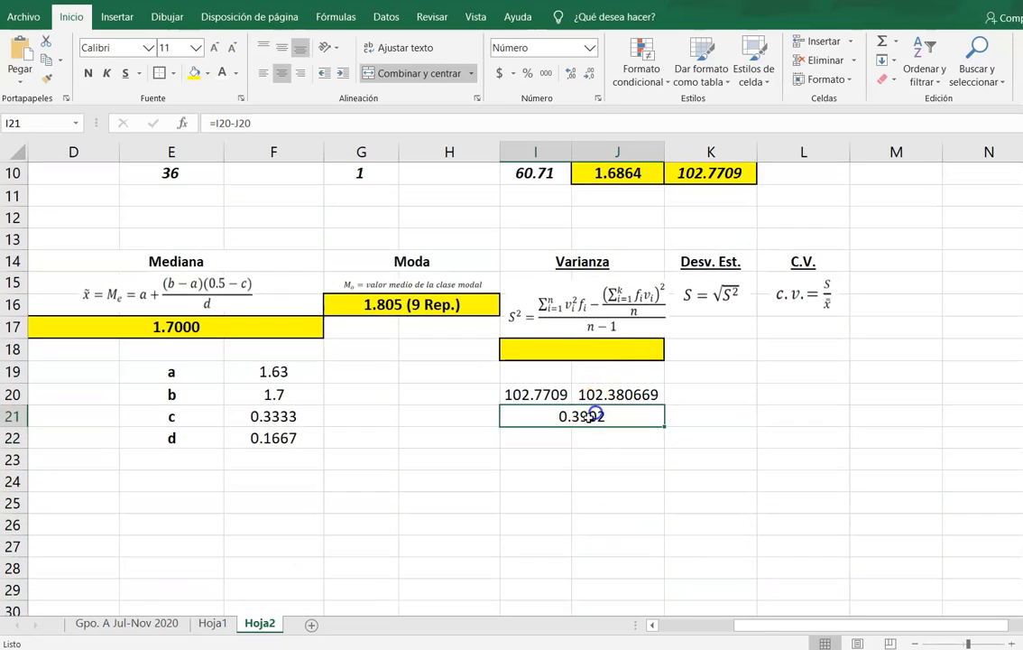
{"action": "left_click", "coordinate": [560, 349]}
{"action": "type", "text": "="}
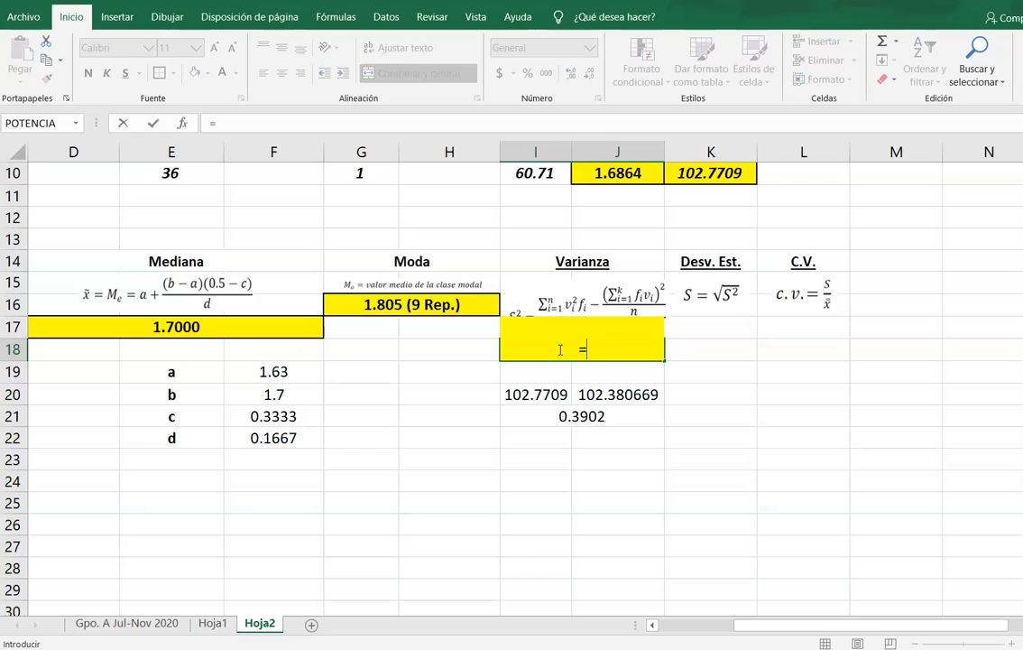
{"action": "left_click", "coordinate": [611, 416]}
{"action": "type", "text": "/("}
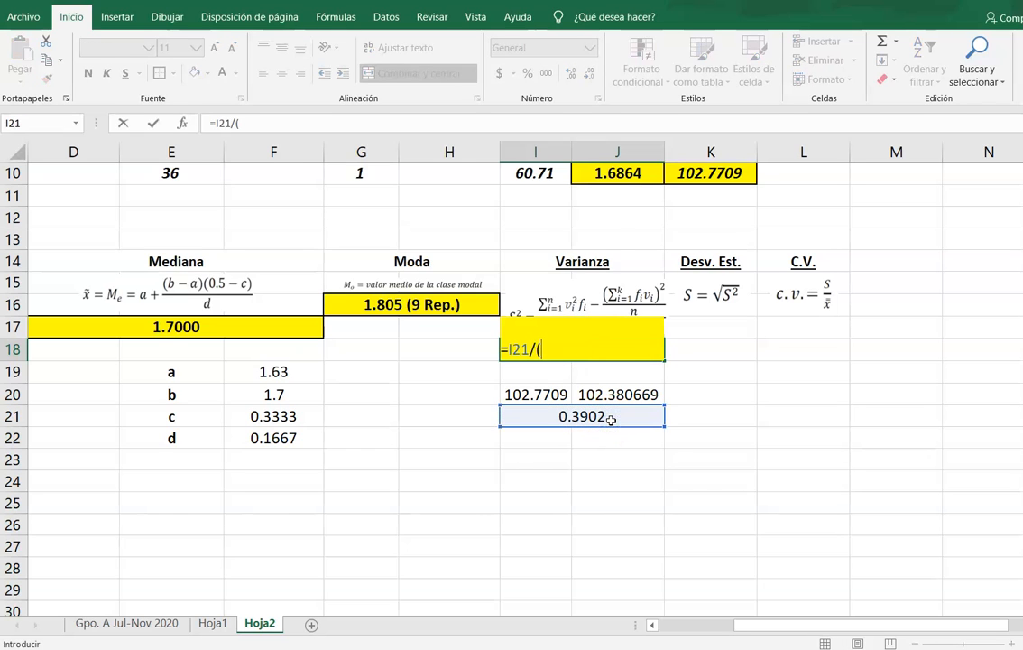
{"action": "scroll", "coordinate": [577, 414], "scroll_direction": "up", "scroll_amount": 2}
{"action": "left_click", "coordinate": [186, 305]}
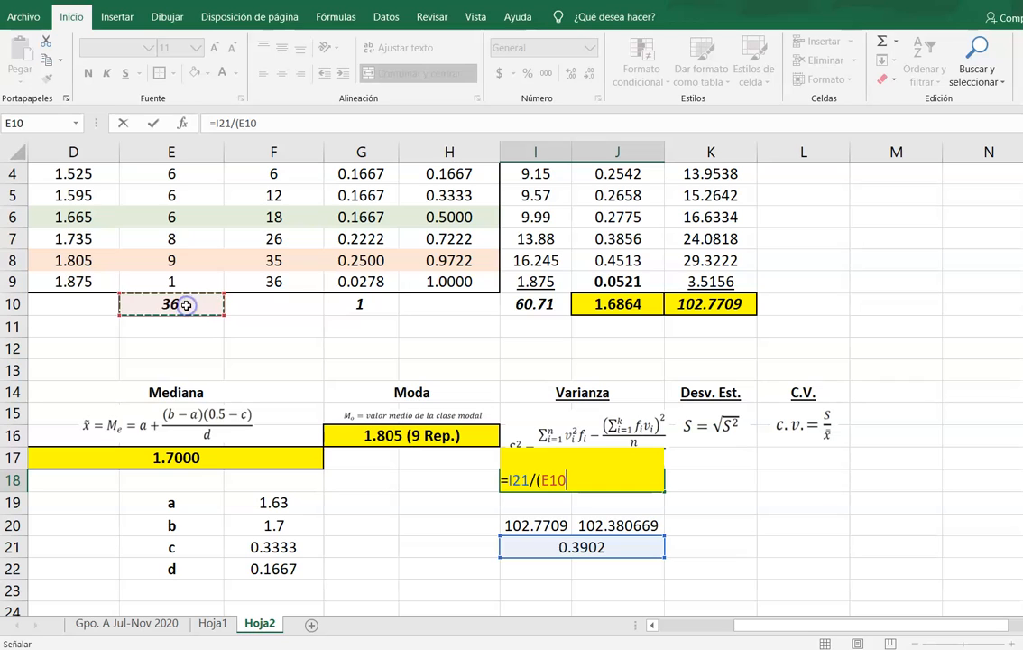
{"action": "type", "text": "-1)"}
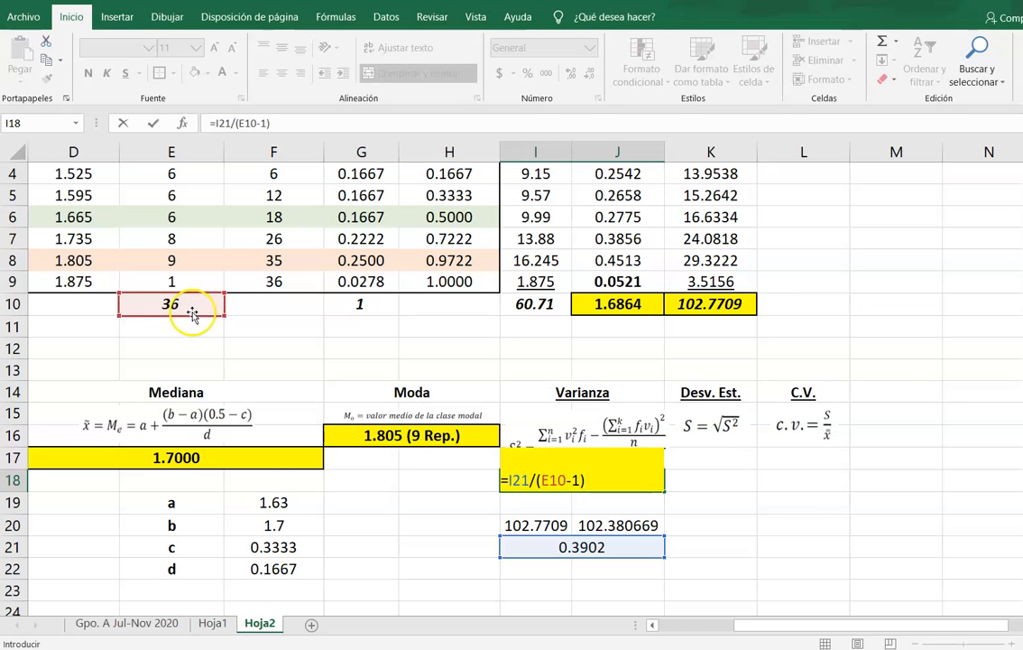
{"action": "scroll", "coordinate": [713, 362], "scroll_direction": "down", "scroll_amount": 1}
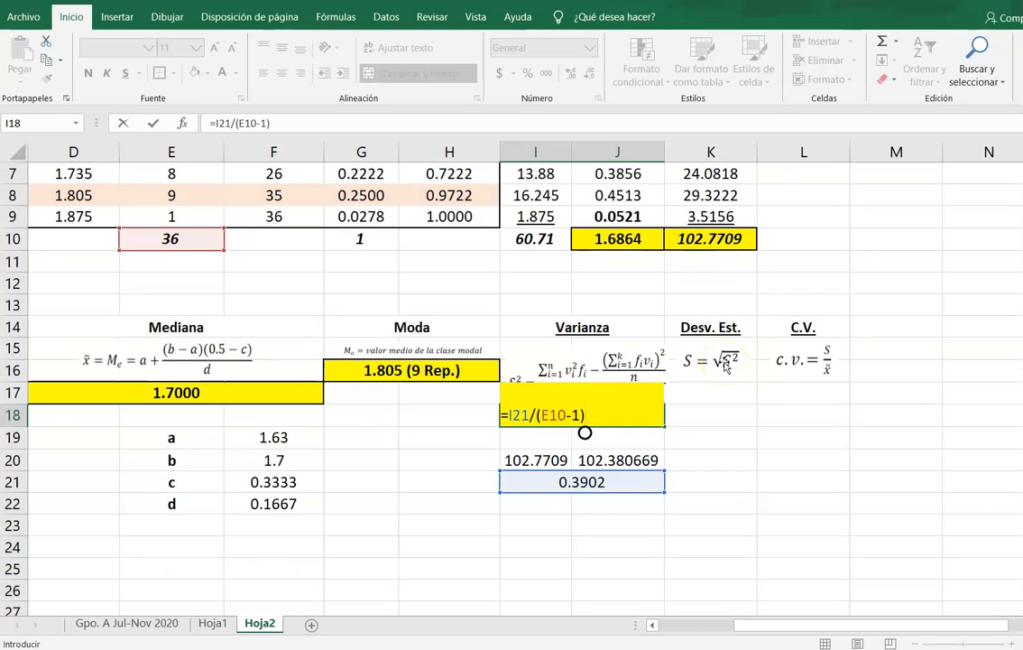
{"action": "key", "text": "Return"}
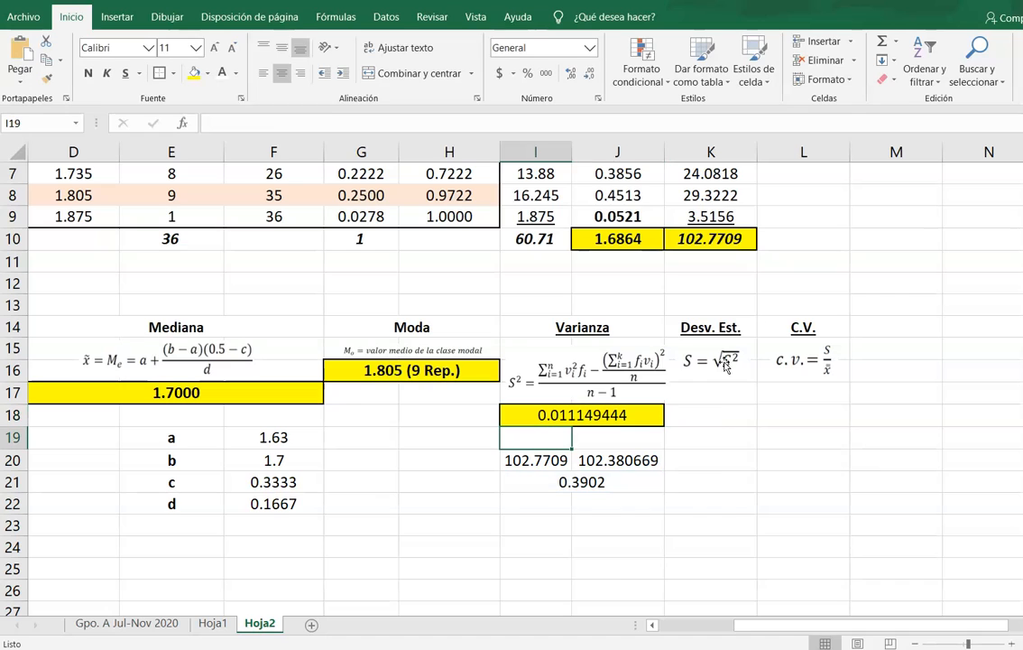
- Show the variance in I18 with four decimals and make it bold
{"action": "left_click", "coordinate": [623, 413]}
{"action": "left_click", "coordinate": [588, 73]}
{"action": "left_click", "coordinate": [587, 73]}
{"action": "left_click", "coordinate": [587, 73]}
{"action": "left_click", "coordinate": [587, 73]}
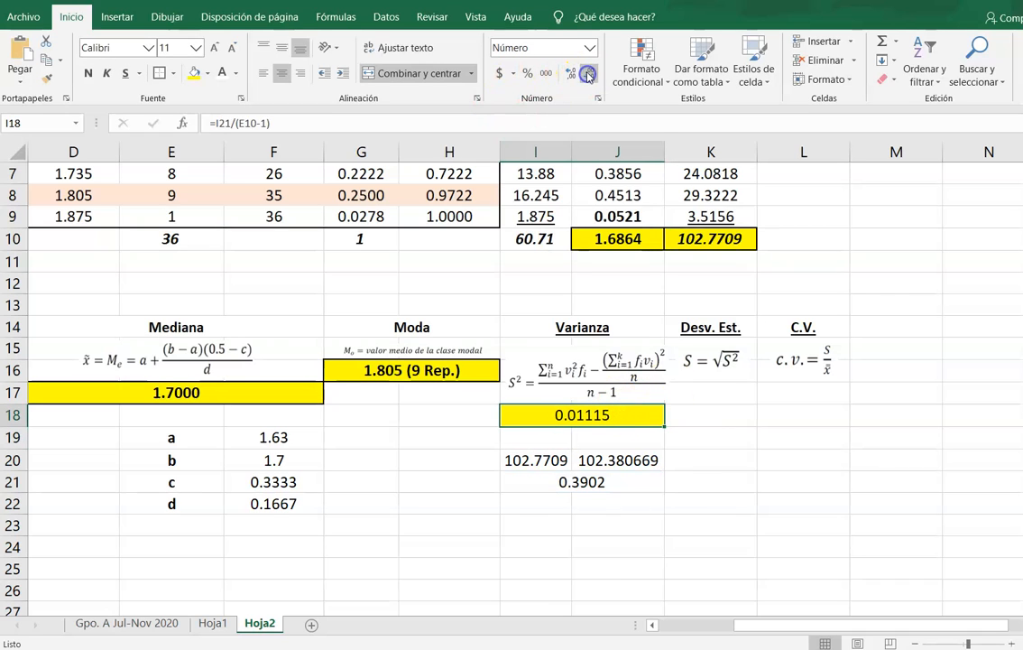
{"action": "left_click", "coordinate": [587, 73]}
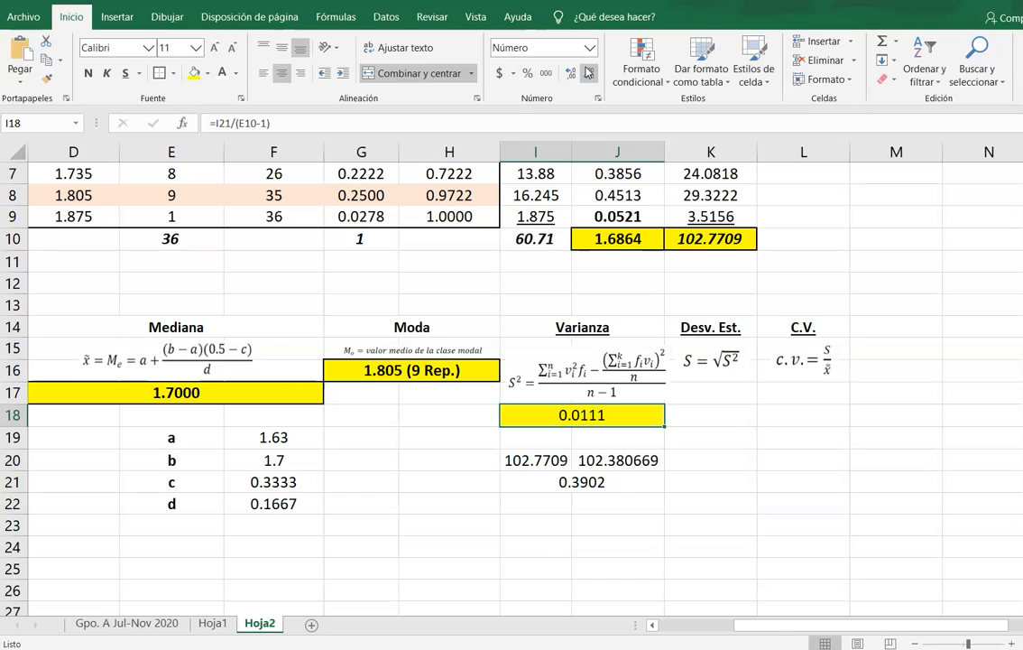
{"action": "left_click", "coordinate": [93, 77]}
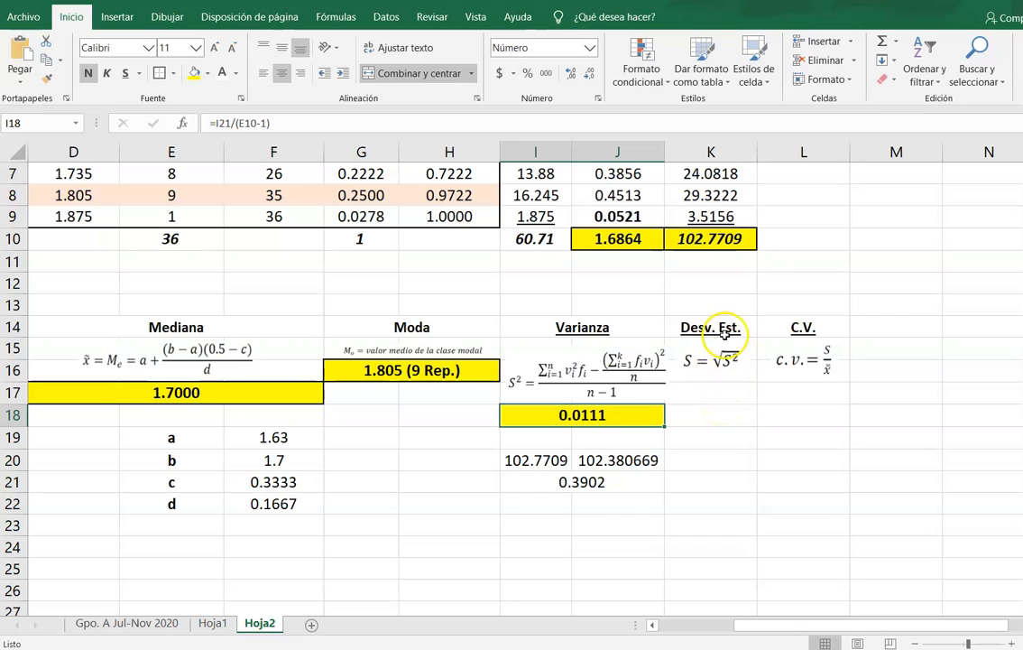
- Give K17 below the Desv. Est. formula a yellow fill and outside border, and shrink the Varianza formula image so it clears the cell
{"action": "left_click", "coordinate": [722, 391]}
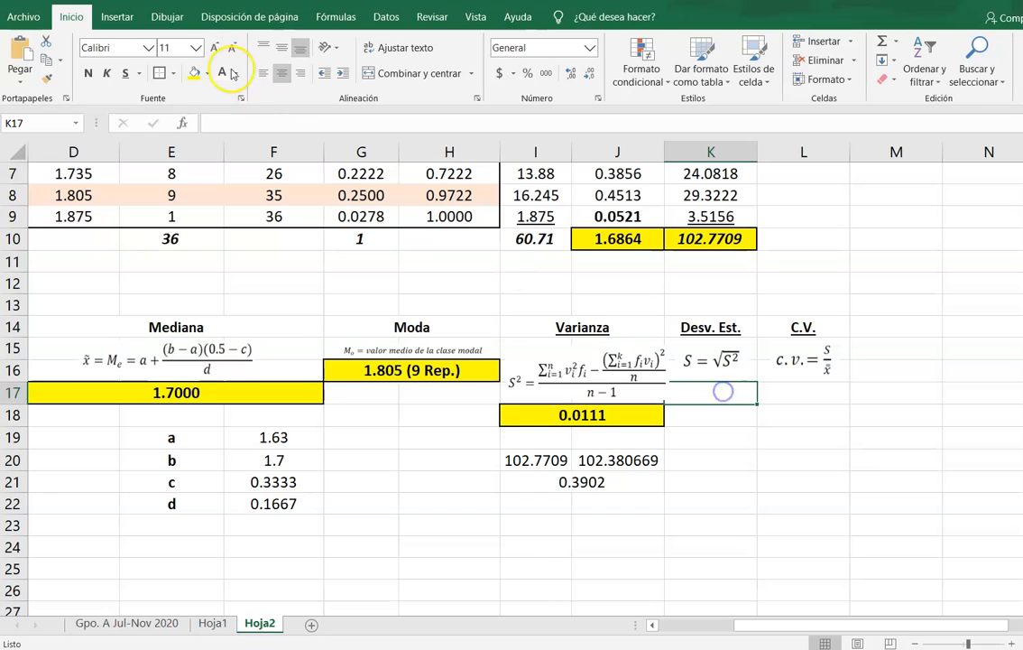
{"action": "left_click", "coordinate": [195, 73]}
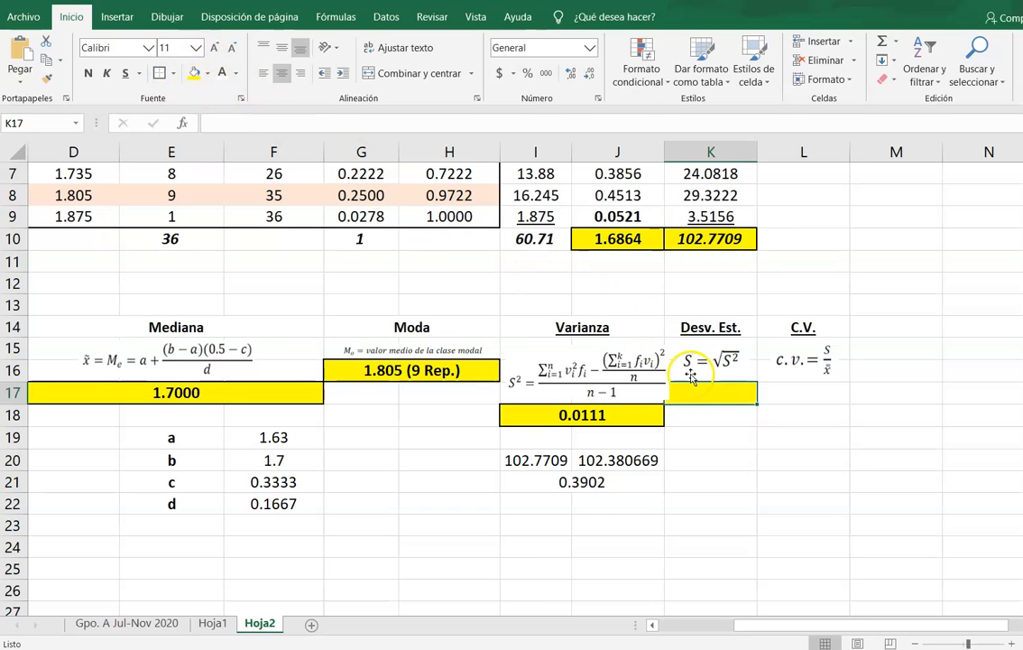
{"action": "left_click", "coordinate": [649, 347]}
{"action": "left_click_drag", "start_coordinate": [648, 348], "coordinate": [648, 333]}
- Enter =RAIZ(I18) in K17 to calculate the standard deviation from the variance
{"action": "left_click", "coordinate": [687, 399]}
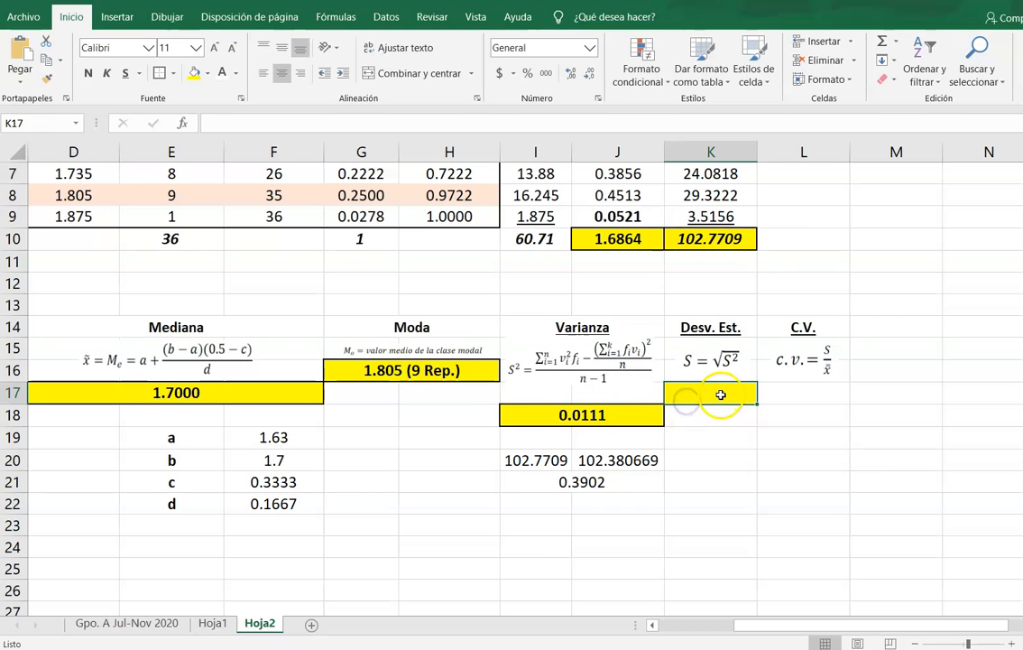
{"action": "type", "text": "=rai"}
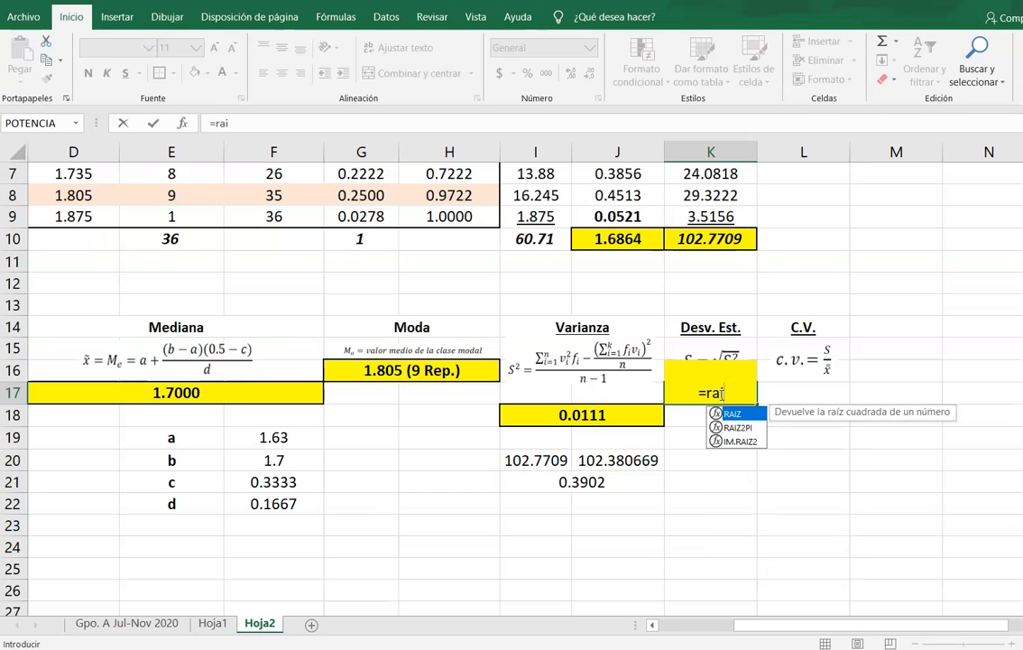
{"action": "key", "text": "Tab"}
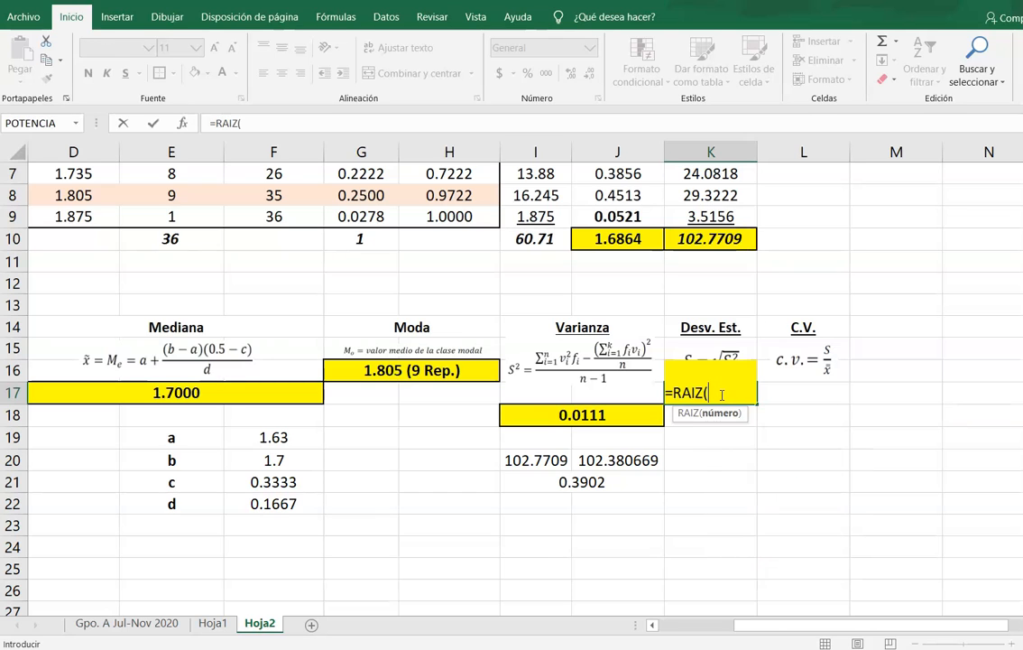
{"action": "key", "text": "Down"}
{"action": "key", "text": "Left"}
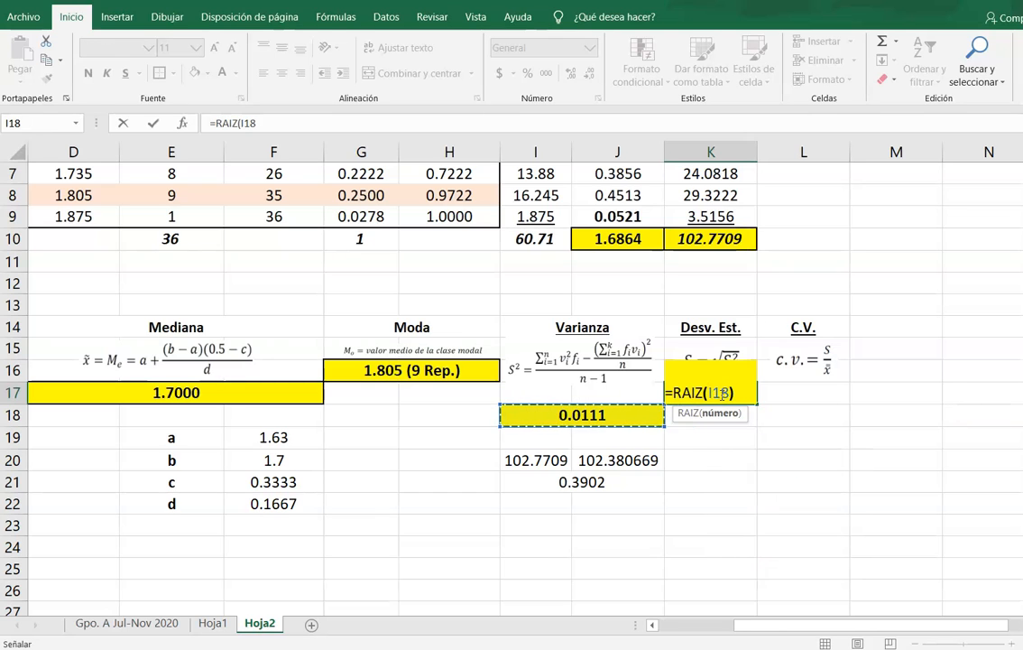
{"action": "type", "text": ")"}
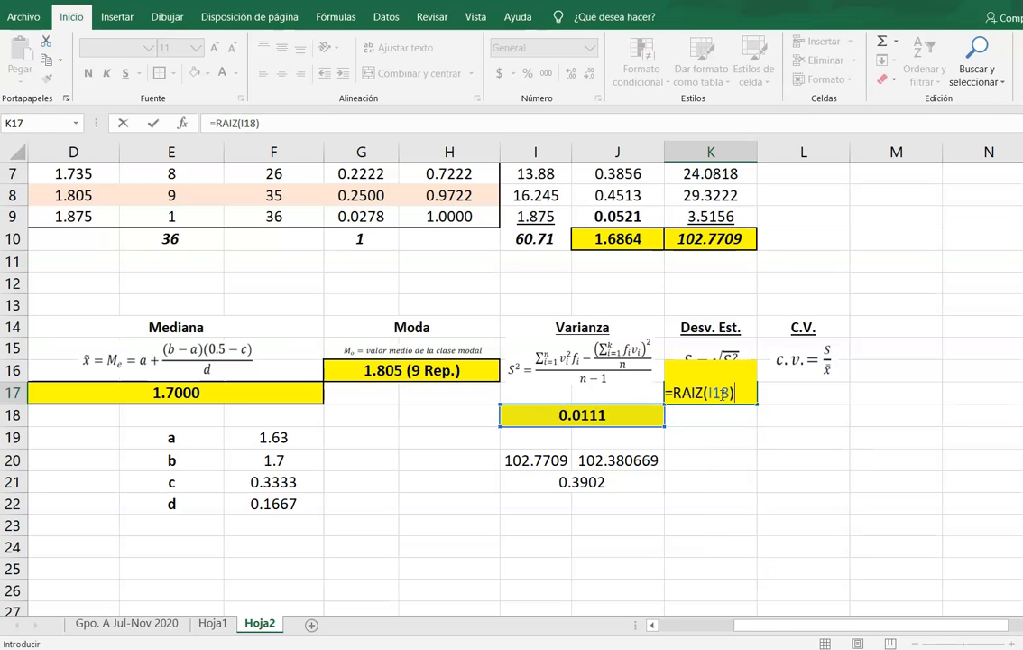
{"action": "left_click", "coordinate": [556, 418]}
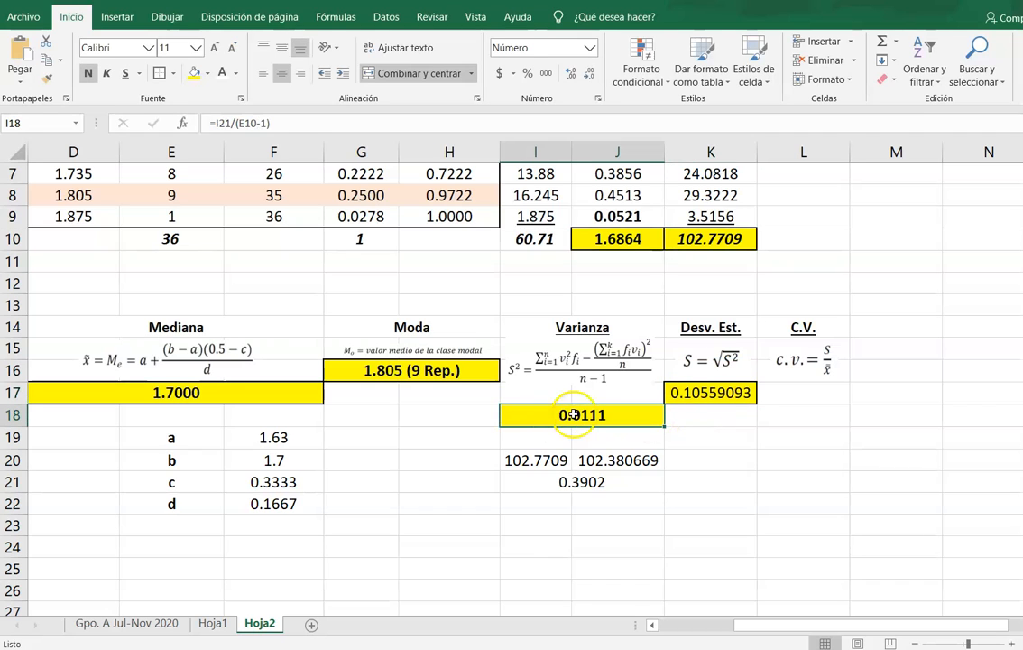
- Show the standard deviation in K17 with four decimals and make it bold
{"action": "left_click", "coordinate": [685, 392]}
{"action": "left_click", "coordinate": [591, 73]}
{"action": "left_click", "coordinate": [590, 73]}
{"action": "left_click", "coordinate": [591, 73]}
{"action": "left_click", "coordinate": [591, 73]}
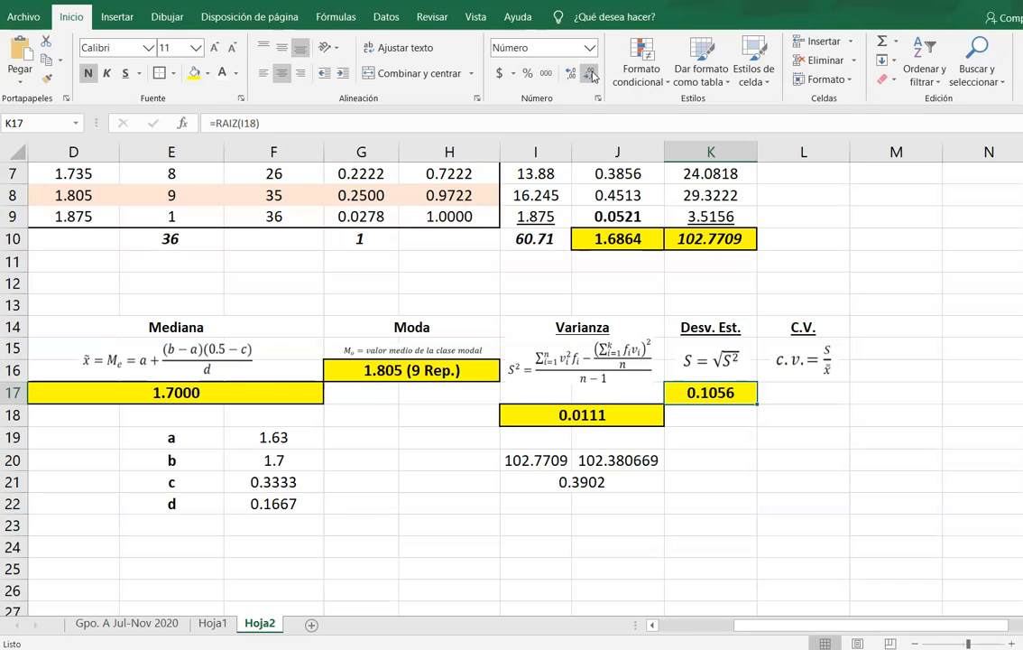
- Give L17 below the C.V. formula a yellow fill and an outside border
{"action": "left_click", "coordinate": [793, 392]}
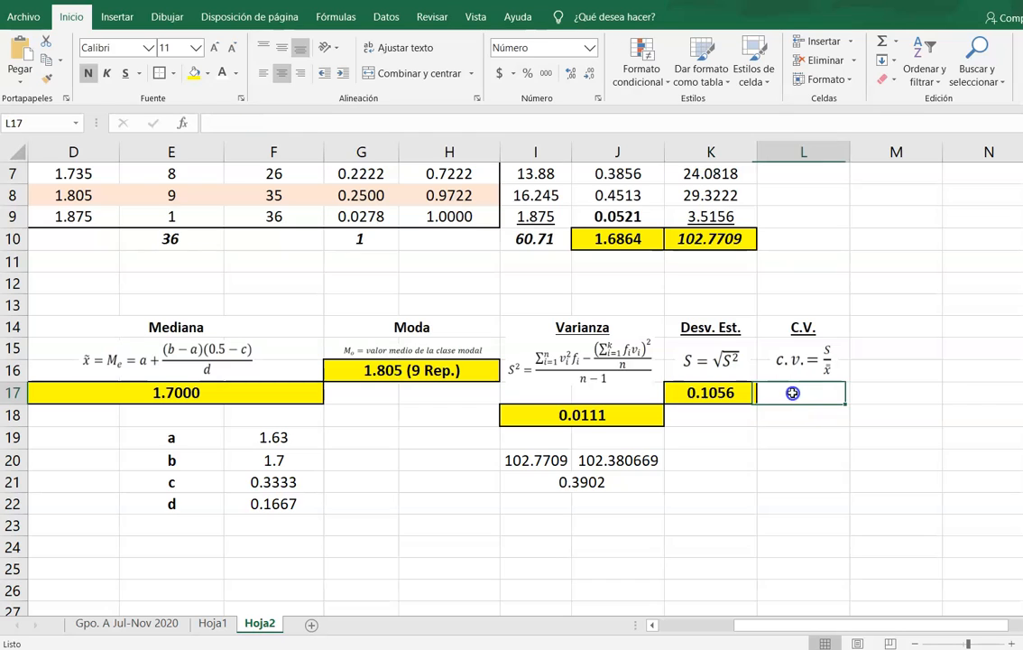
{"action": "left_click", "coordinate": [194, 73]}
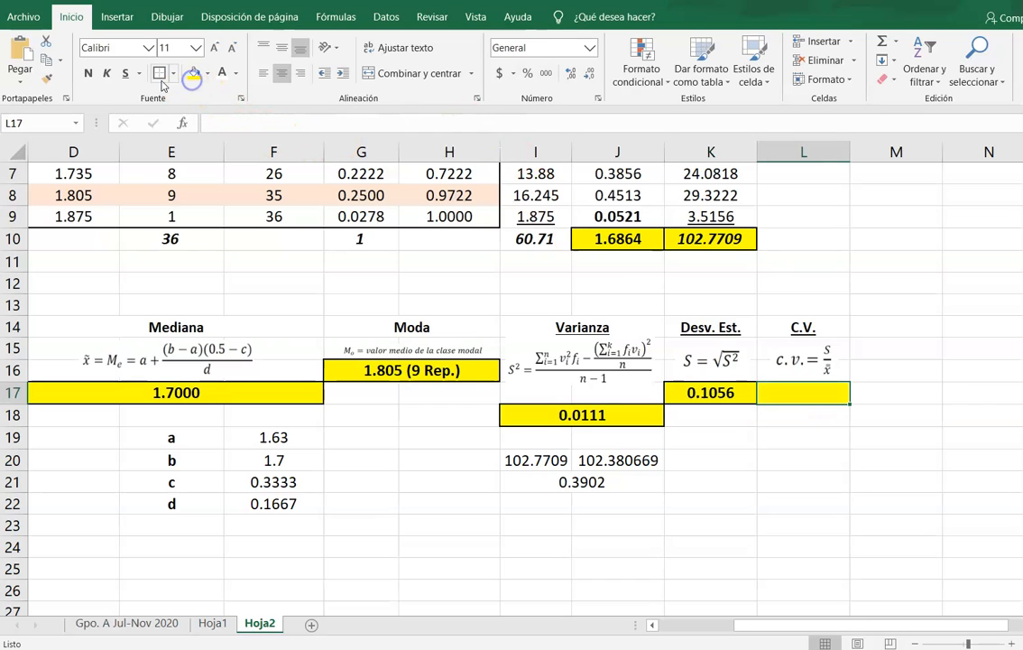
{"action": "left_click", "coordinate": [800, 392]}
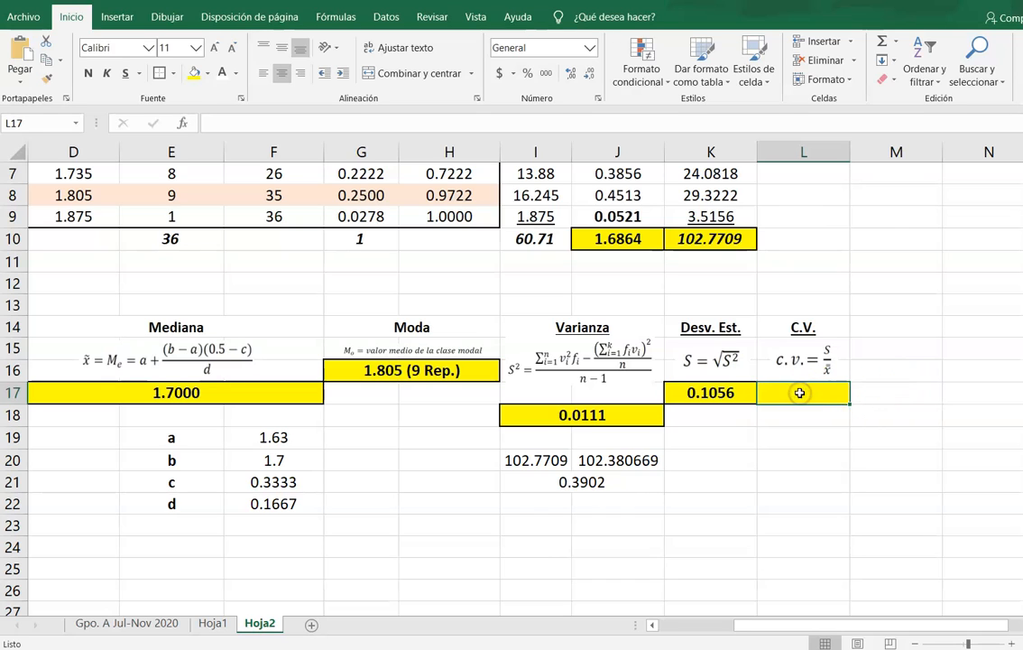
- Enter =K17/A19 in L17 to divide the standard deviation by the mean for the coefficient of variation
{"action": "type", "text": "="}
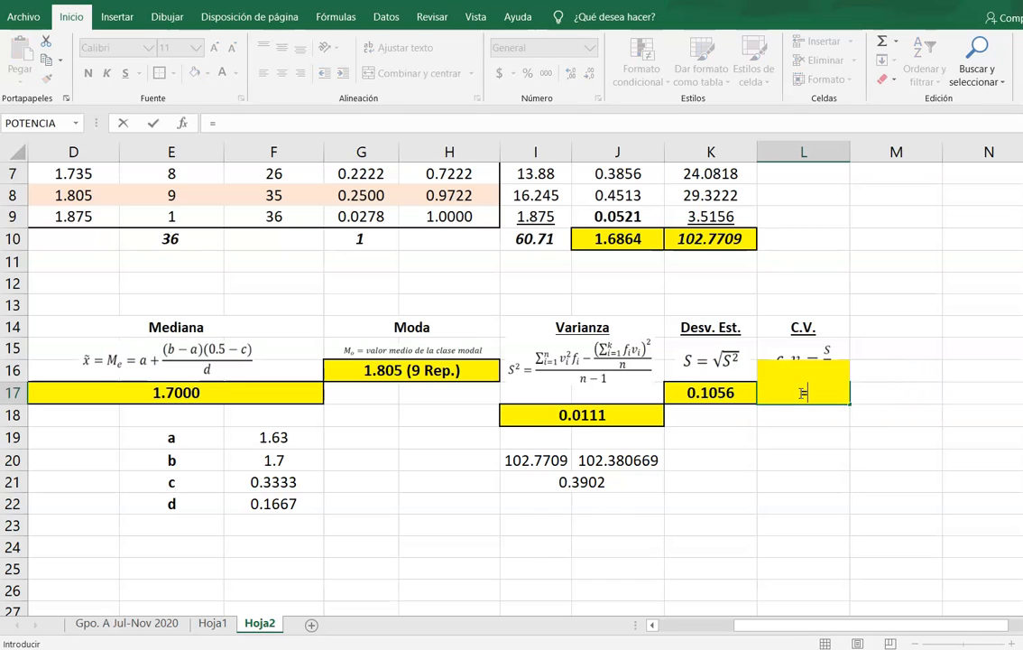
{"action": "key", "text": "Escape"}
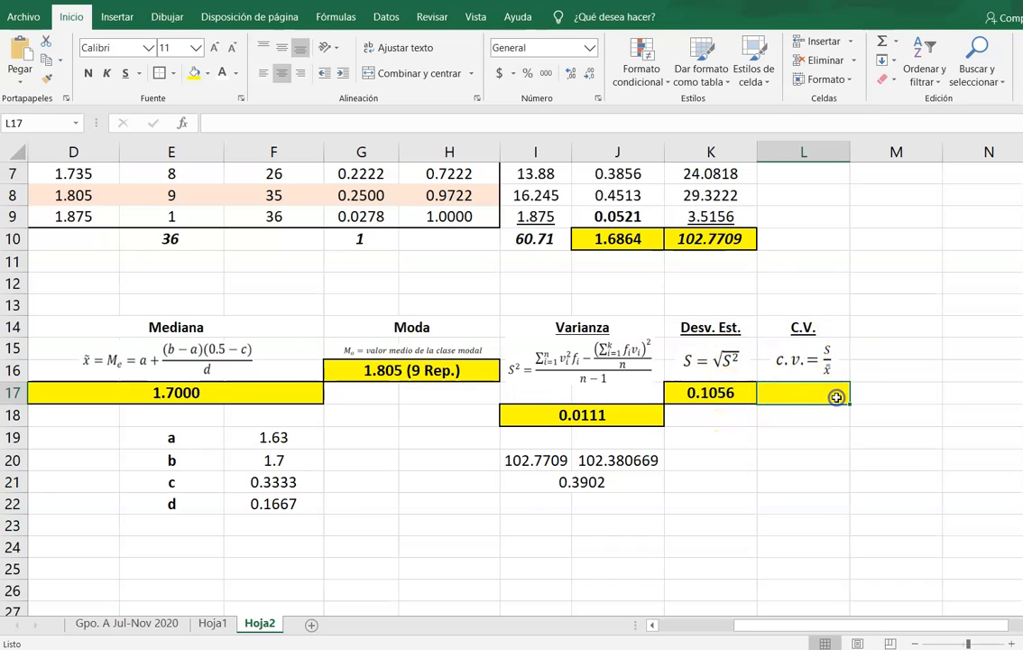
{"action": "type", "text": "="}
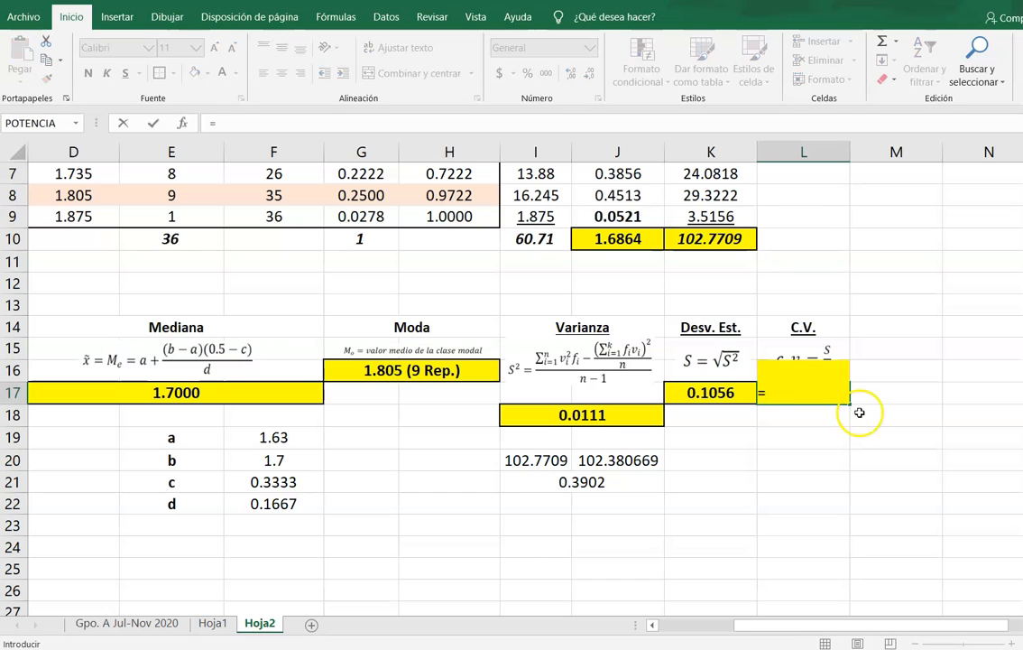
{"action": "left_click", "coordinate": [739, 399]}
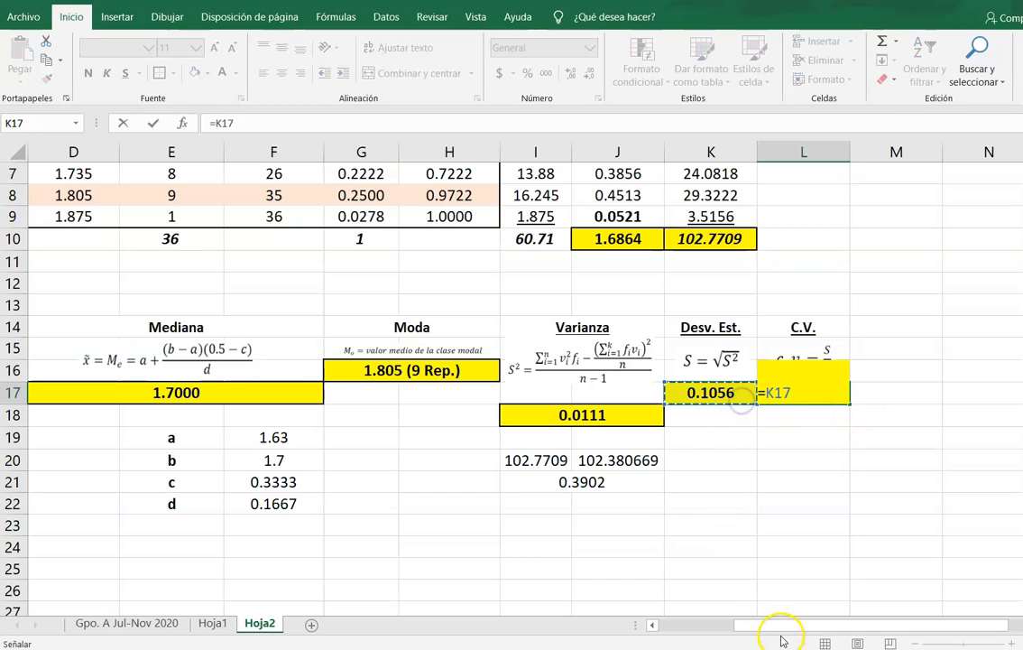
{"action": "type", "text": "/"}
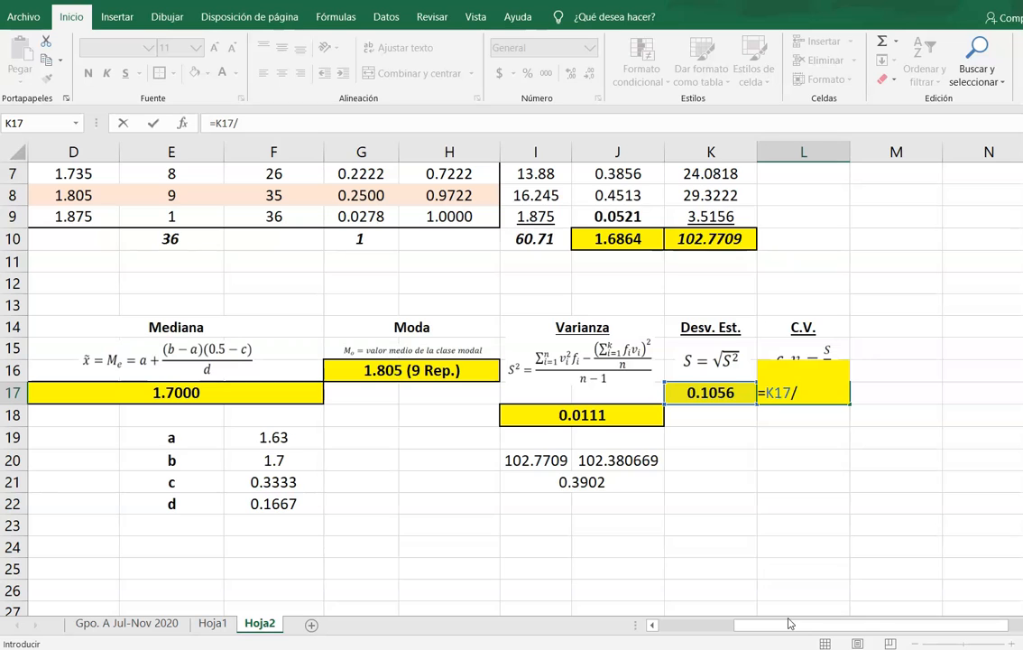
{"action": "left_click_drag", "start_coordinate": [788, 622], "coordinate": [712, 615]}
{"action": "left_click", "coordinate": [202, 438]}
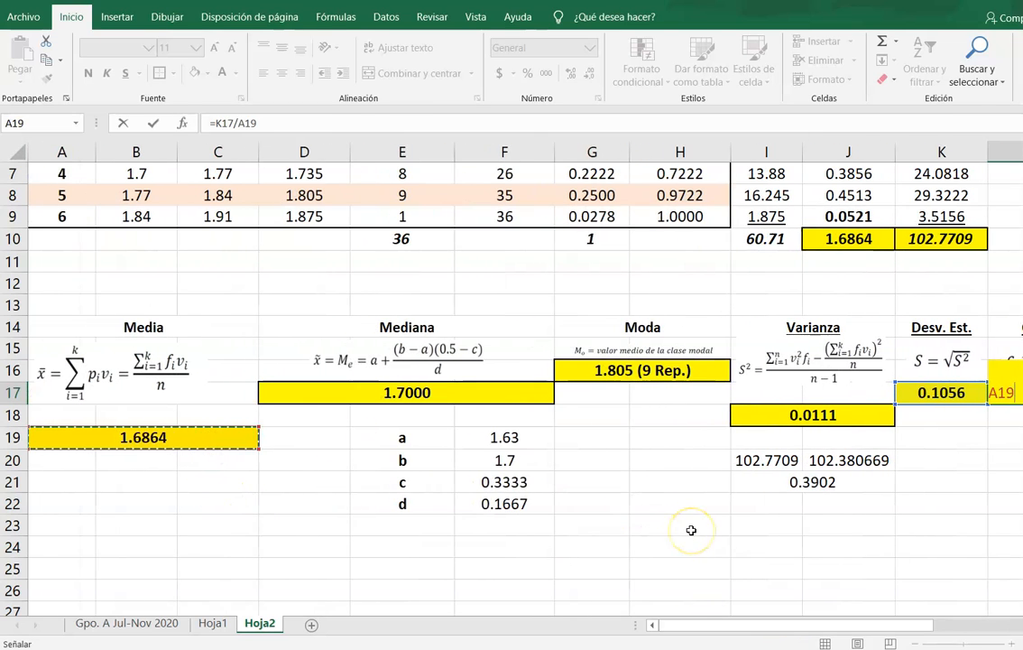
{"action": "key", "text": "Return"}
- Format the coefficient of variation in L17 as a percentage with two decimals and make it bold
{"action": "left_click_drag", "start_coordinate": [869, 624], "coordinate": [920, 620]}
{"action": "left_click", "coordinate": [822, 379]}
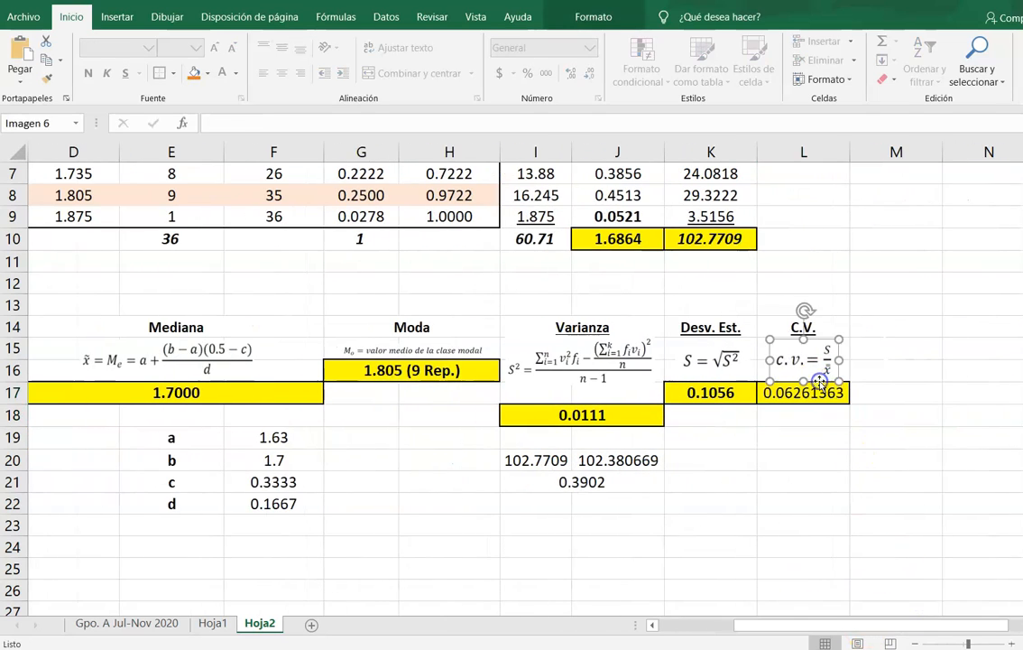
{"action": "left_click", "coordinate": [818, 388]}
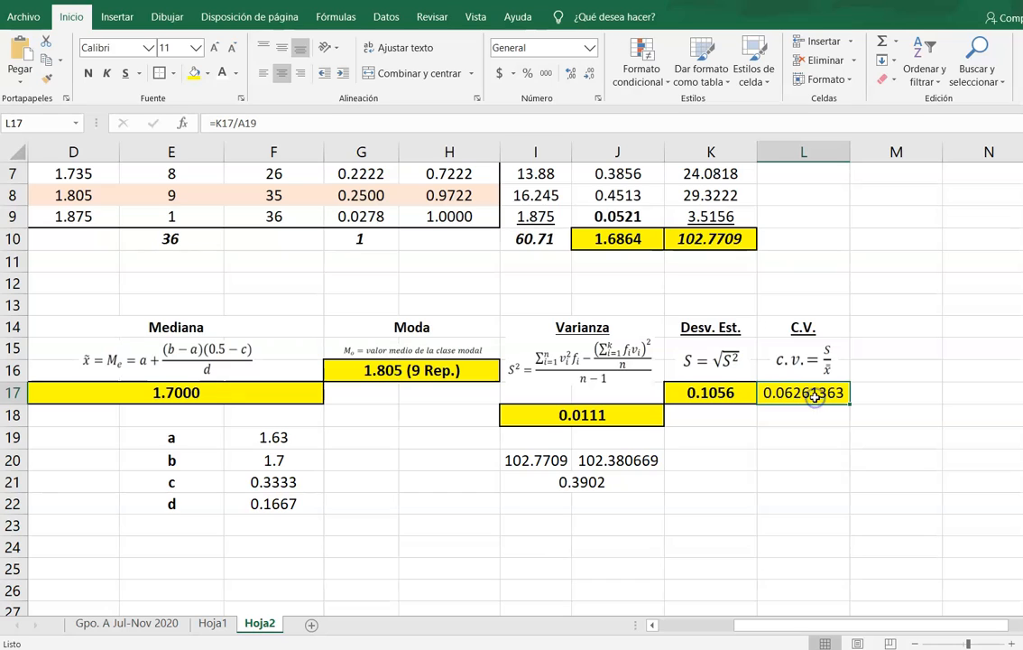
{"action": "left_click", "coordinate": [528, 74]}
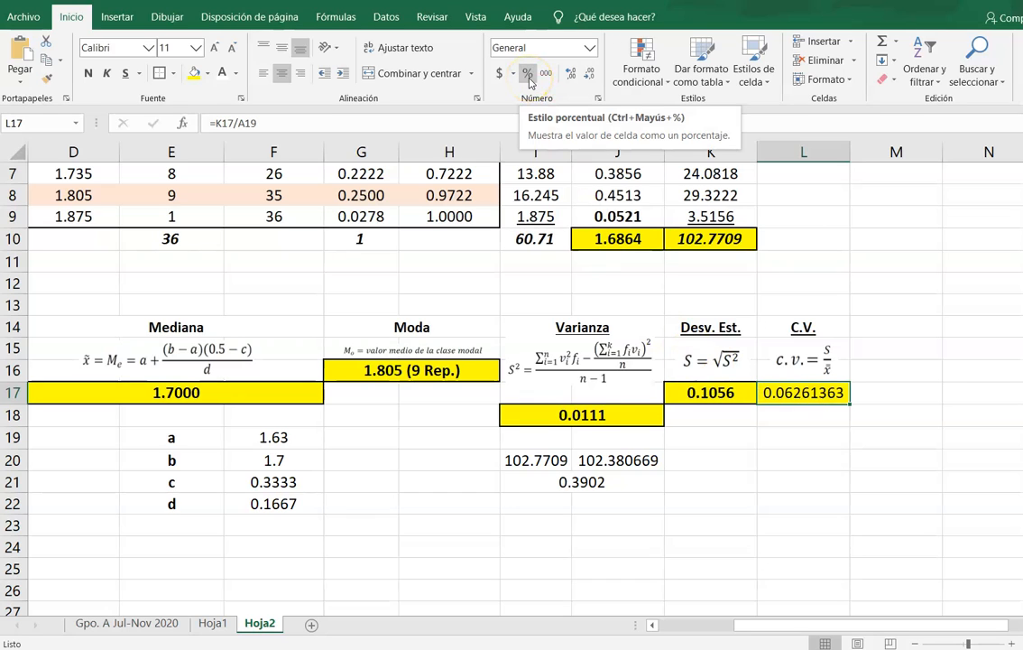
{"action": "left_click", "coordinate": [530, 79]}
{"action": "left_click", "coordinate": [569, 76]}
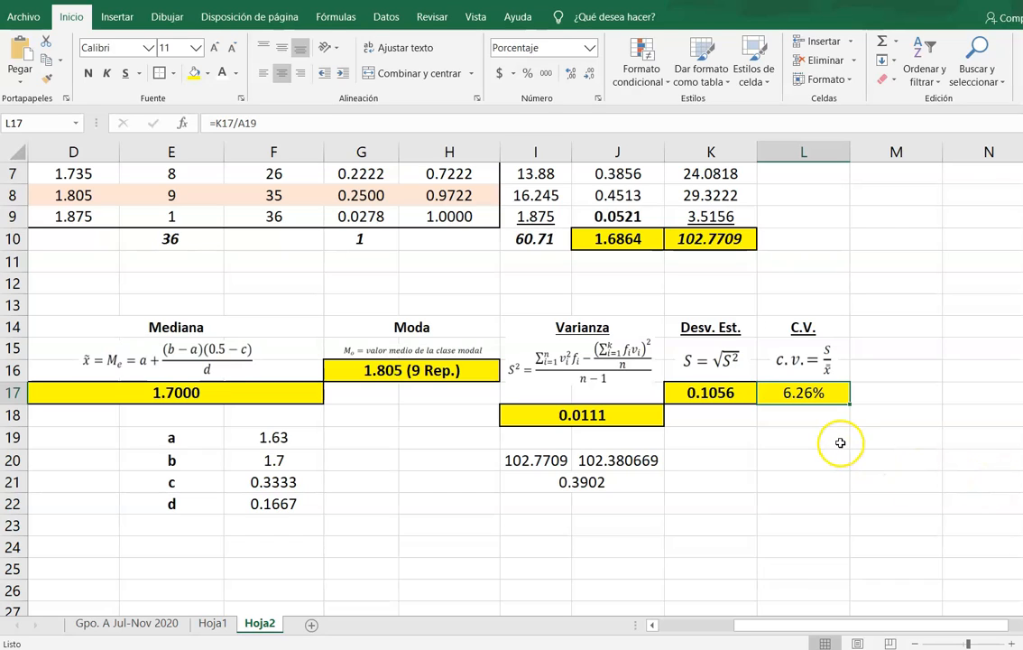
{"action": "key", "text": "ctrl+n"}
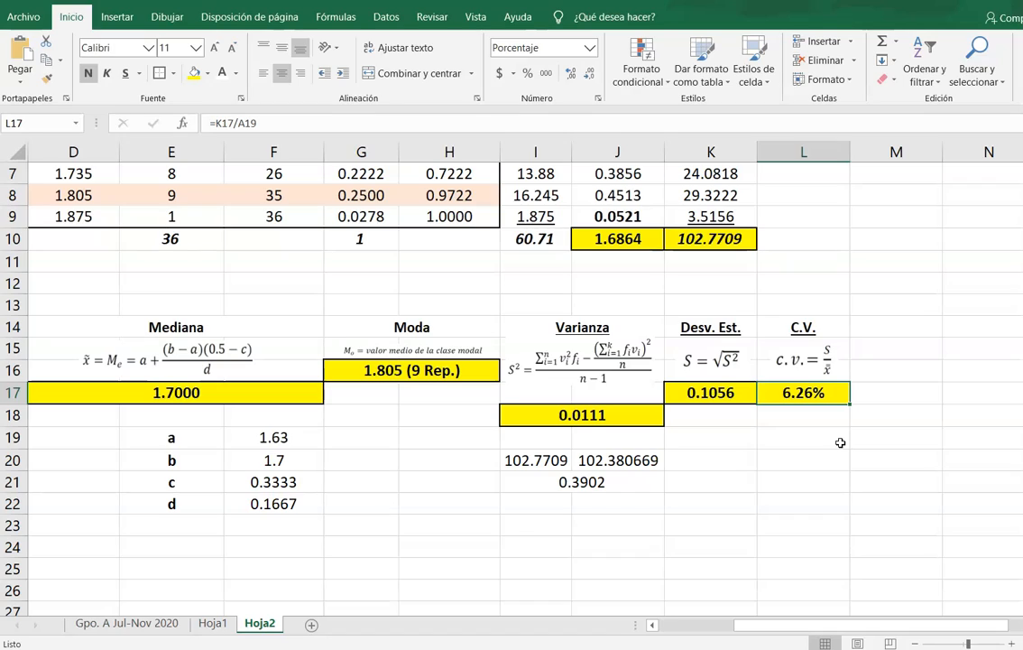
{"action": "scroll", "coordinate": [840, 442], "scroll_direction": "down", "scroll_amount": 5}
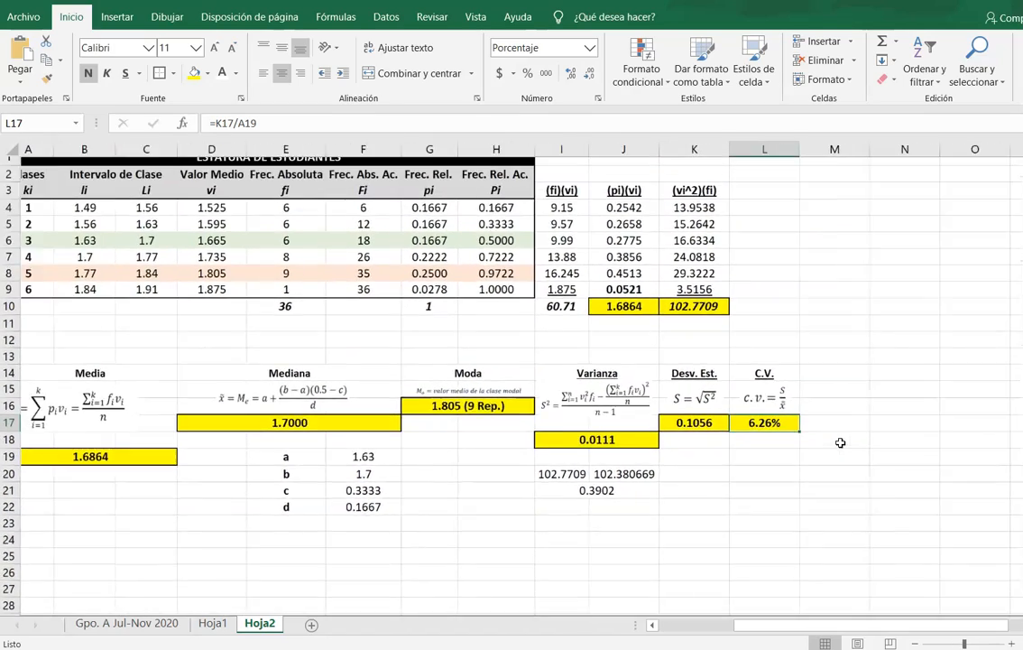